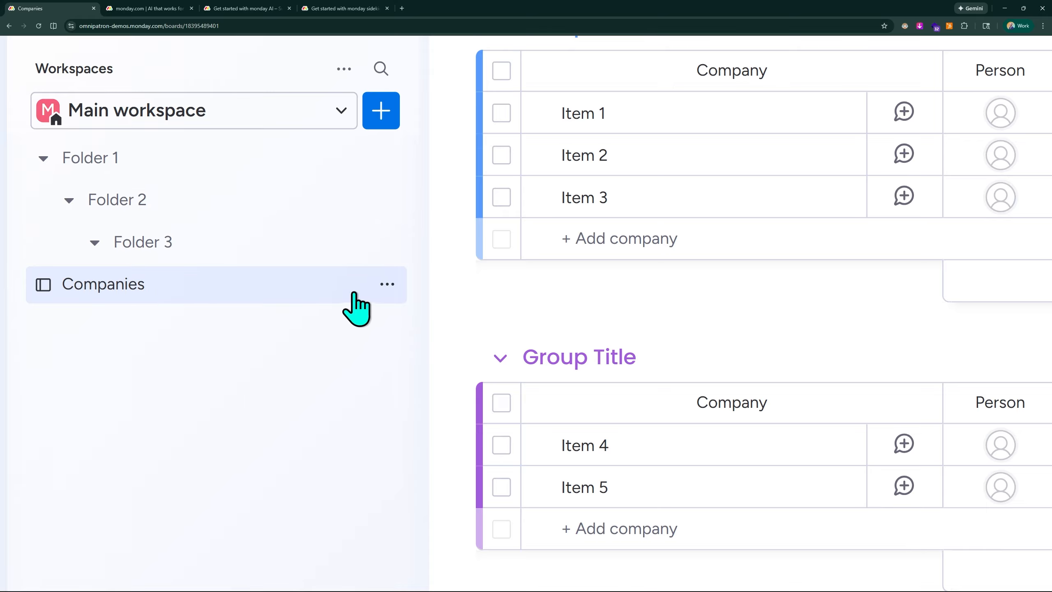
Step: Duplicate the Companies board's structure as a new board named Departments
click(381, 113)
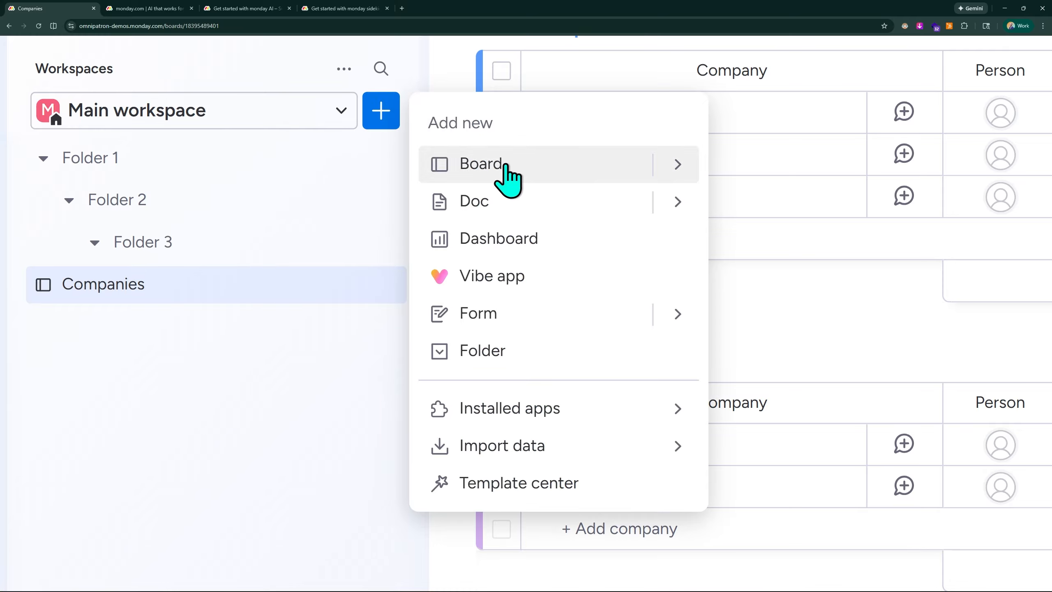
click(375, 324)
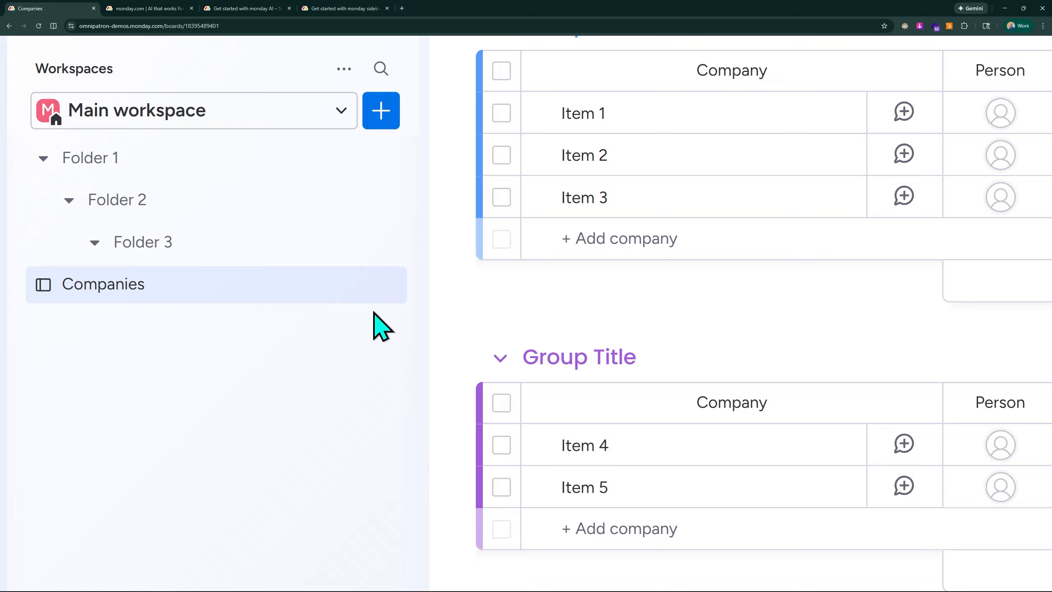
click(387, 285)
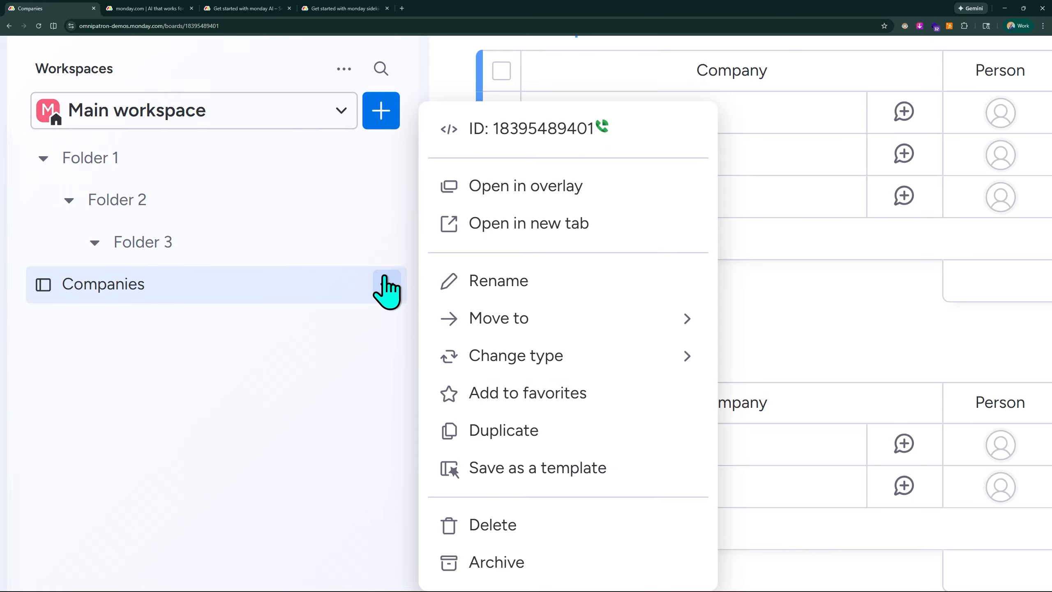
click(494, 433)
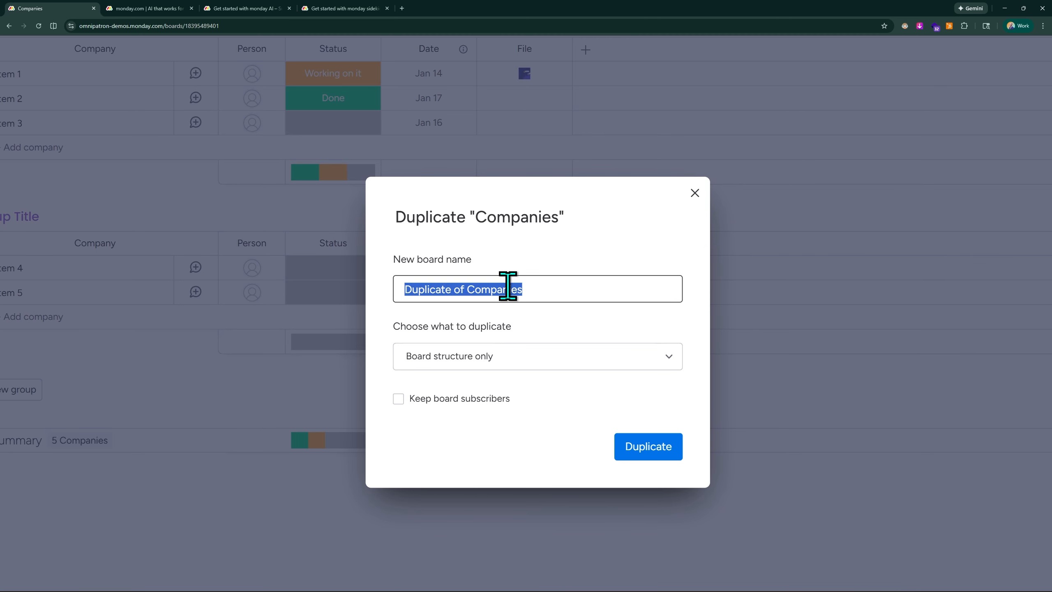
text(Departments)
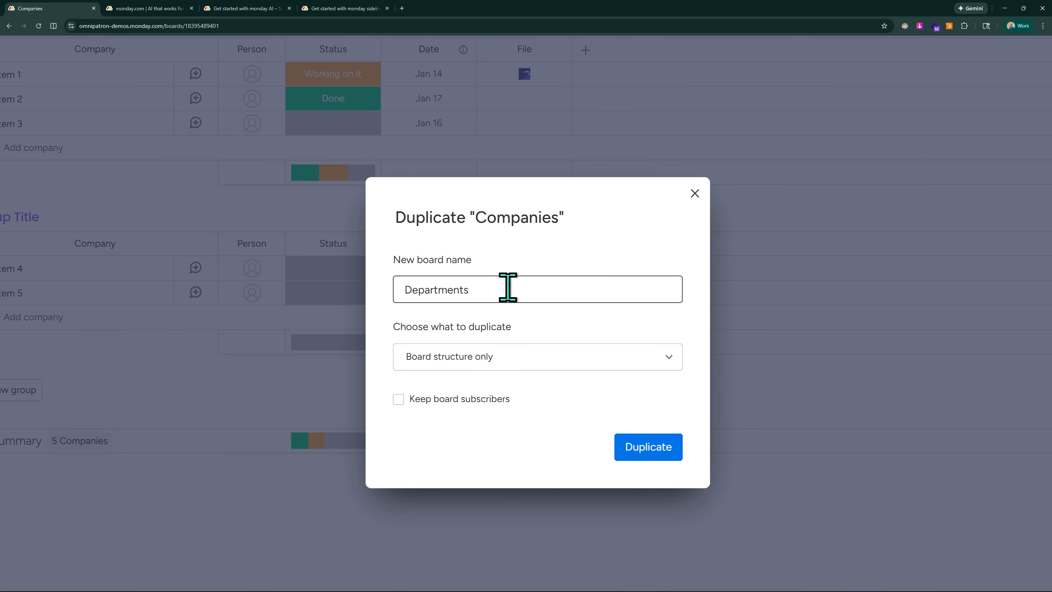
click(629, 446)
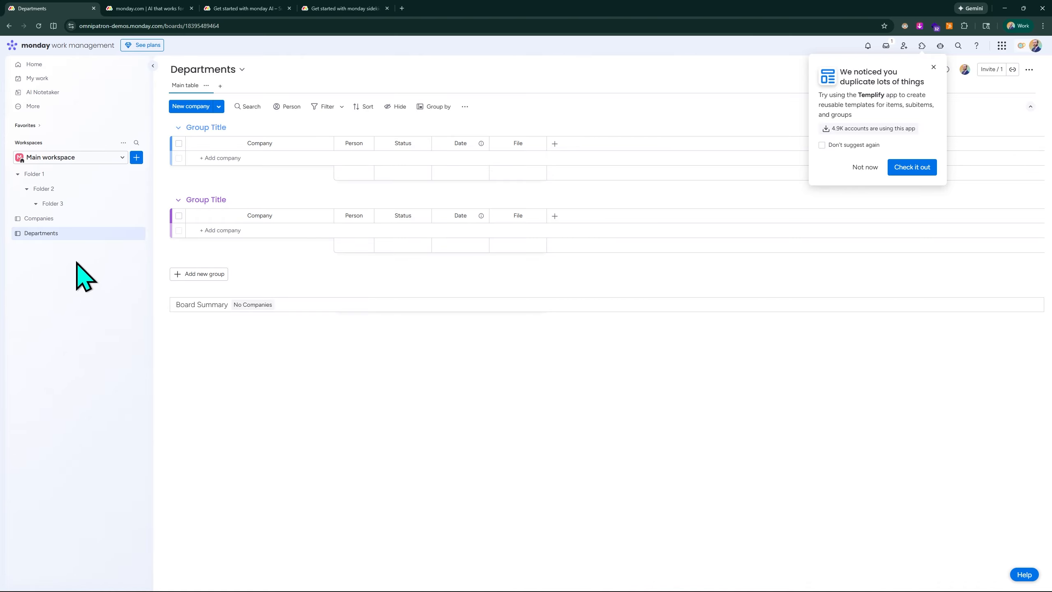
Step: Duplicate the Departments board as a new board named Employees and dismiss the suggestion popup
key(ctrl+plus)
key(ctrl+plus)
key(ctrl+plus)
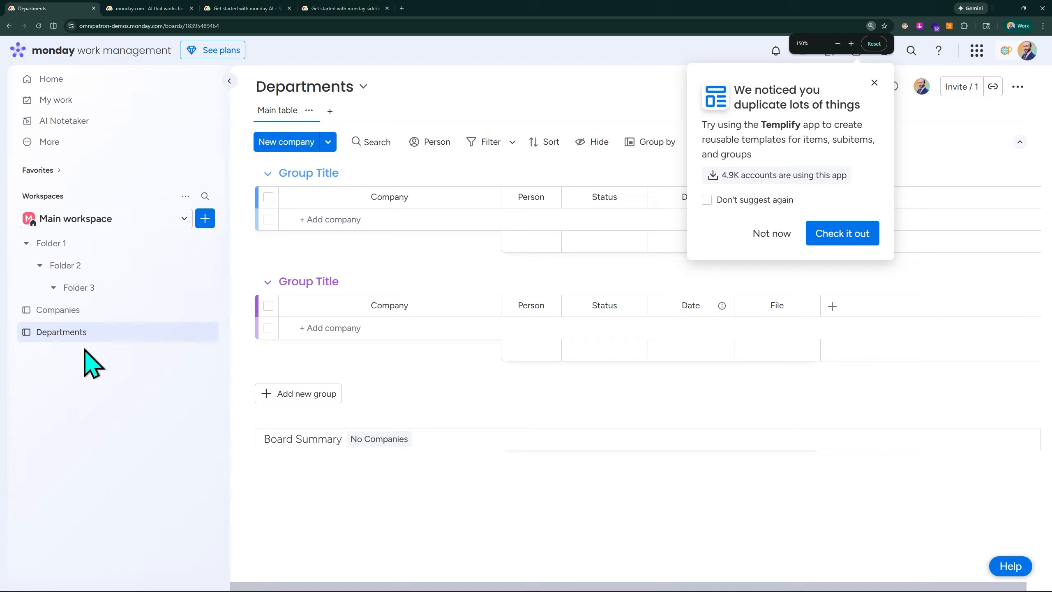
click(208, 332)
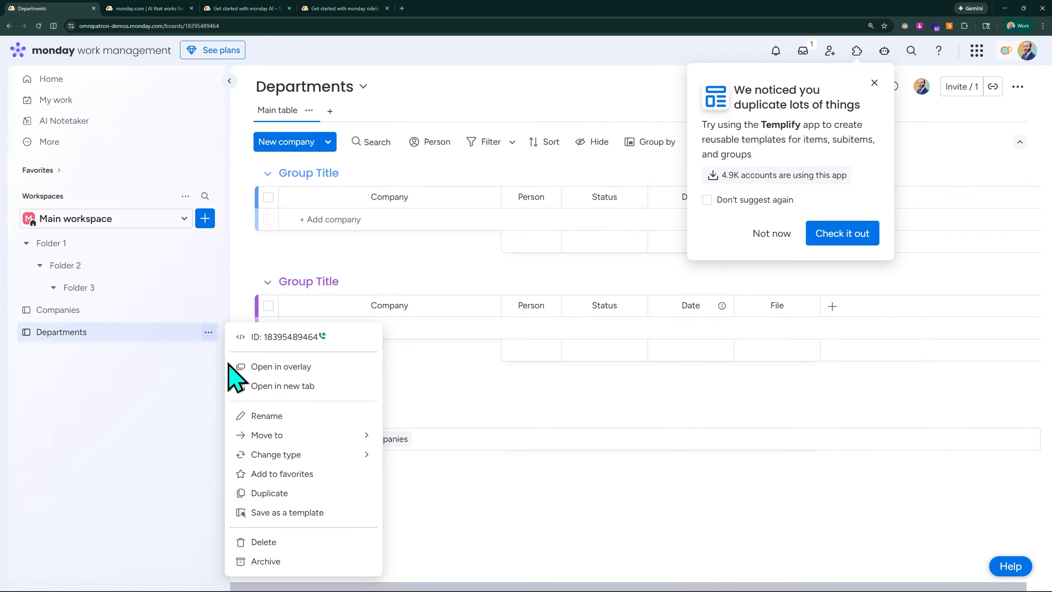
click(292, 493)
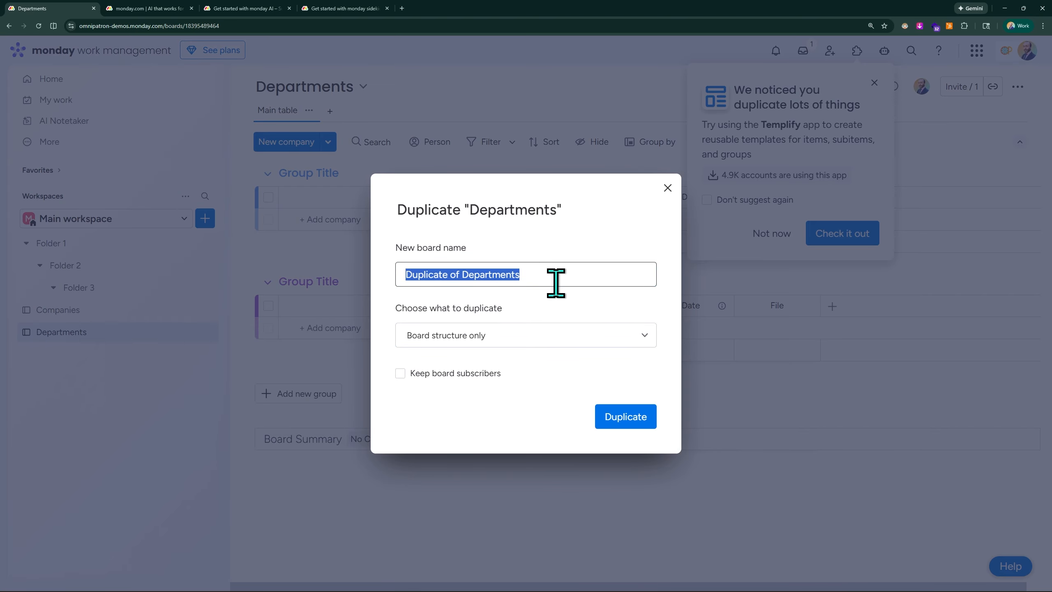
text(E)
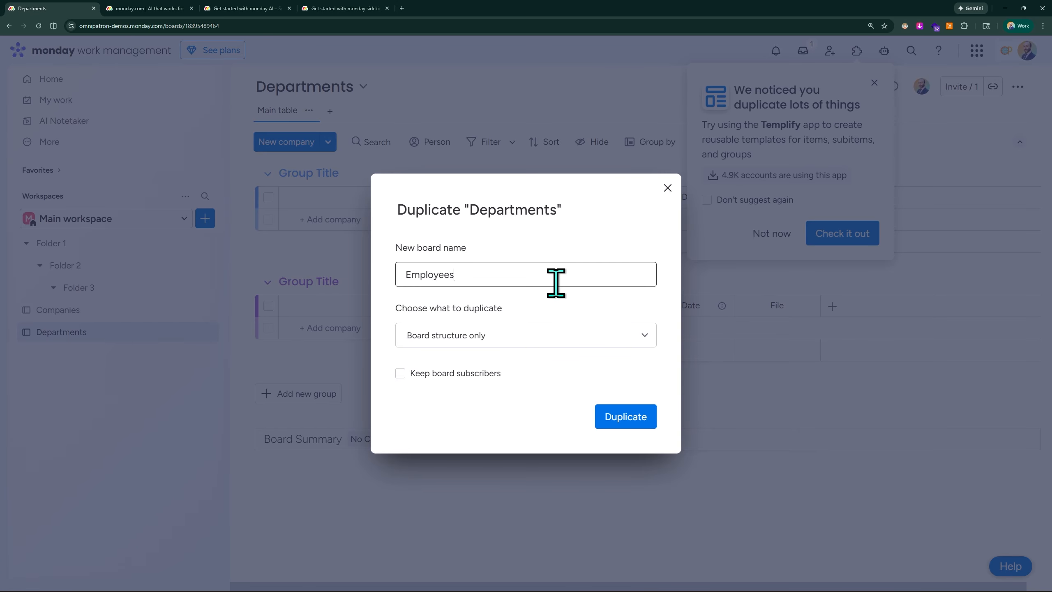
text(mployees)
click(609, 416)
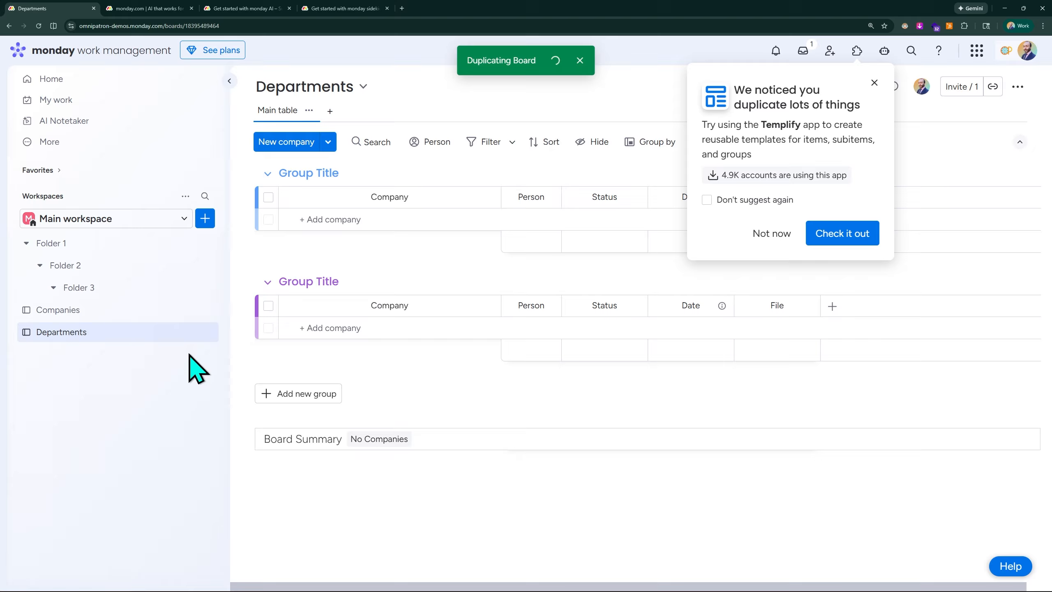
click(873, 83)
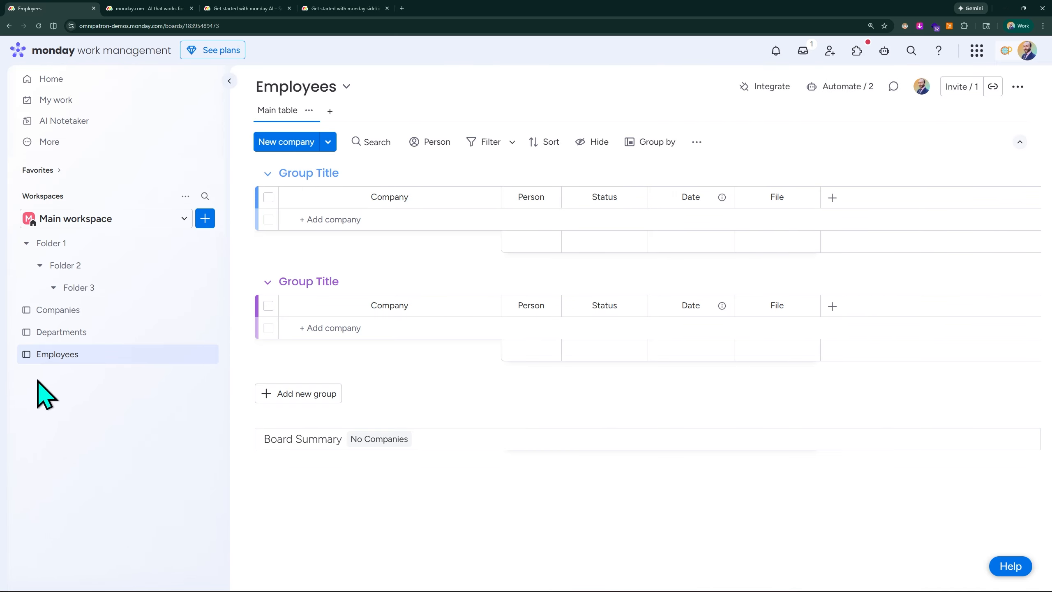
Step: Move the Companies board into Folder 1
scroll(44, 359, up, 5)
scroll(44, 360, up, 2)
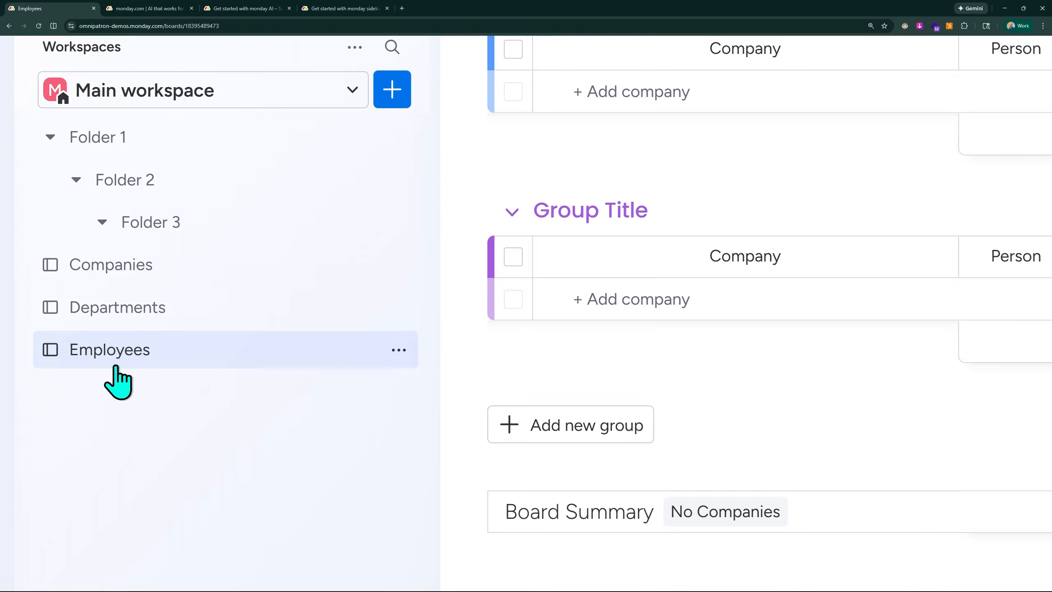
scroll(165, 470, up, 2)
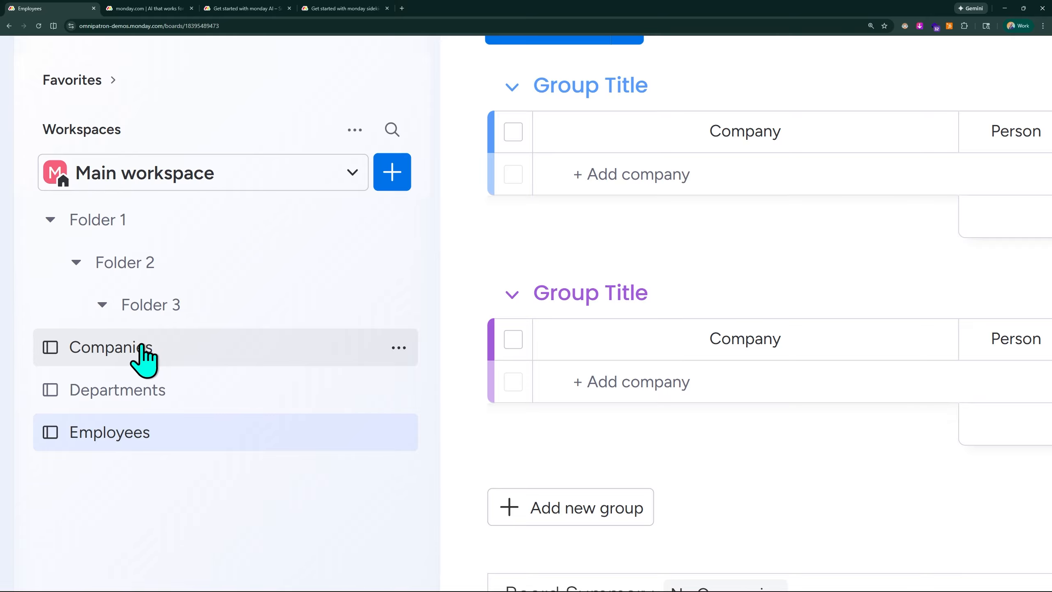
drag(140, 356, 141, 255)
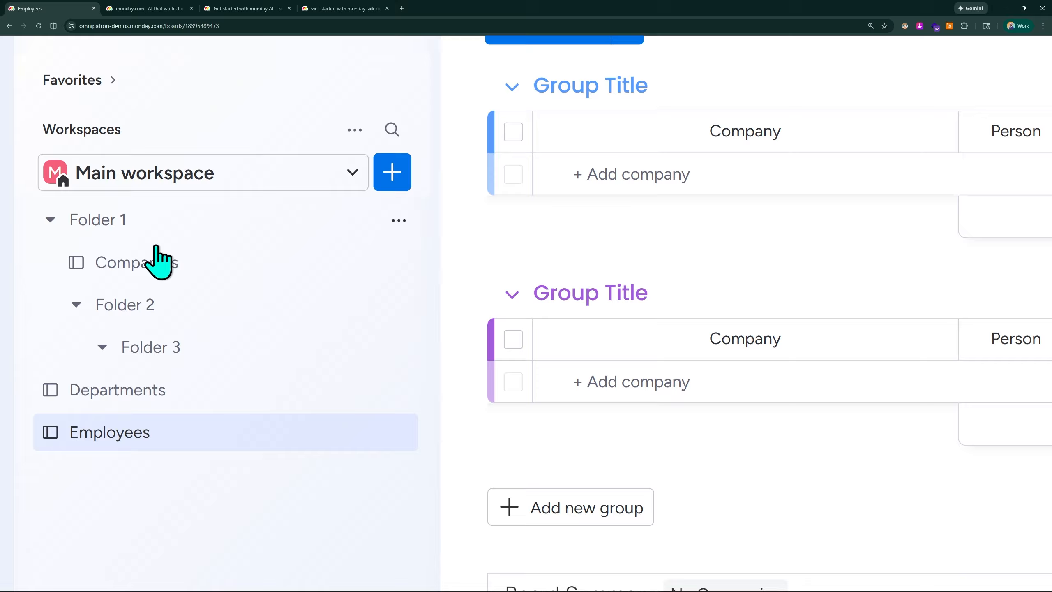
Step: Move the Departments board into Folder 2 and the Employees board into Folder 3
drag(153, 398, 164, 347)
drag(156, 421, 223, 415)
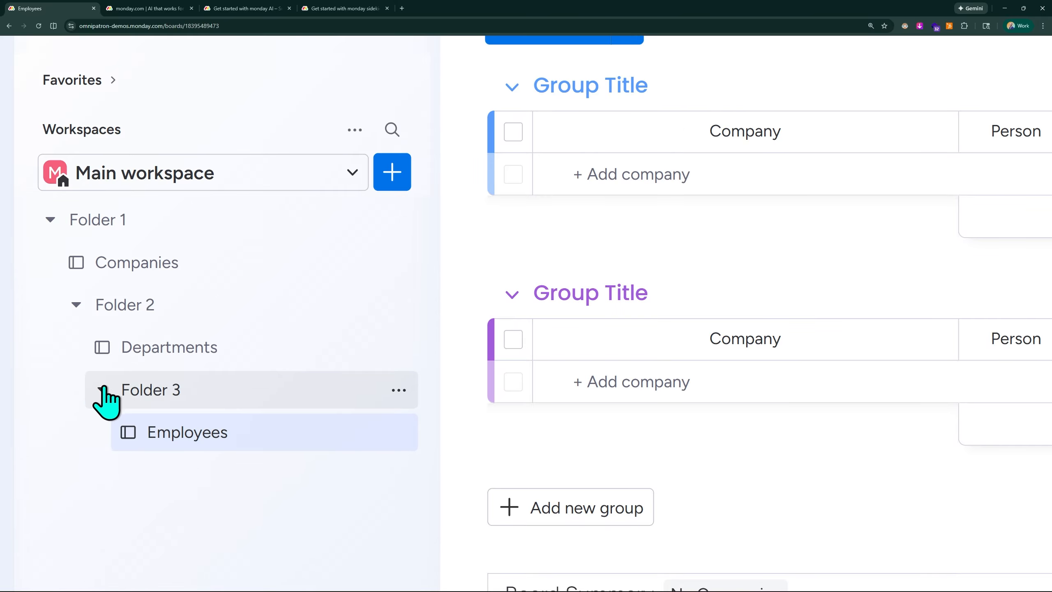
Step: Collapse and expand the nested folders to examine the board hierarchy
click(102, 389)
click(76, 304)
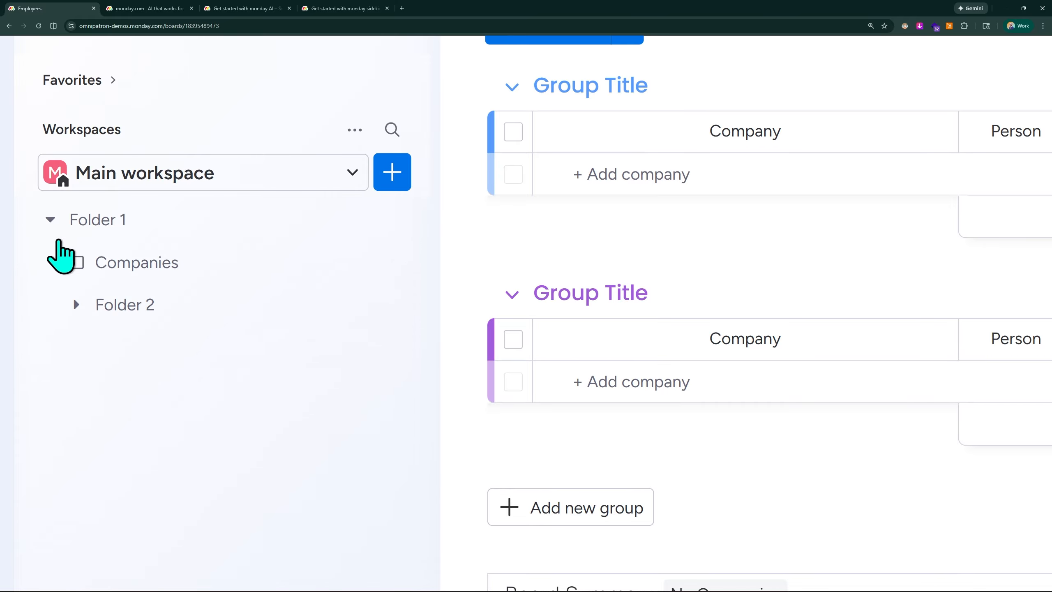
click(54, 227)
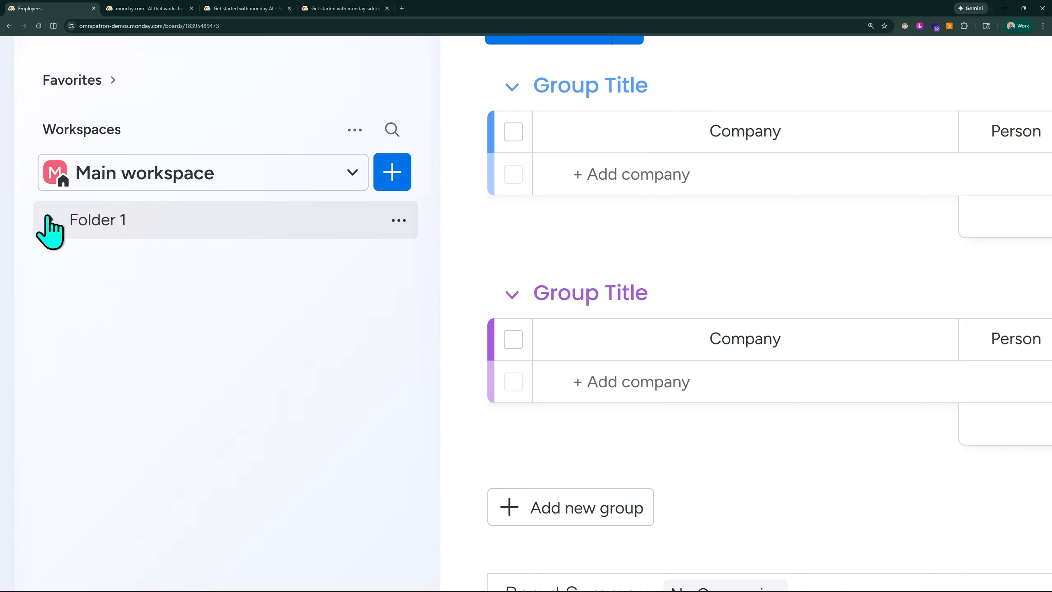
click(50, 220)
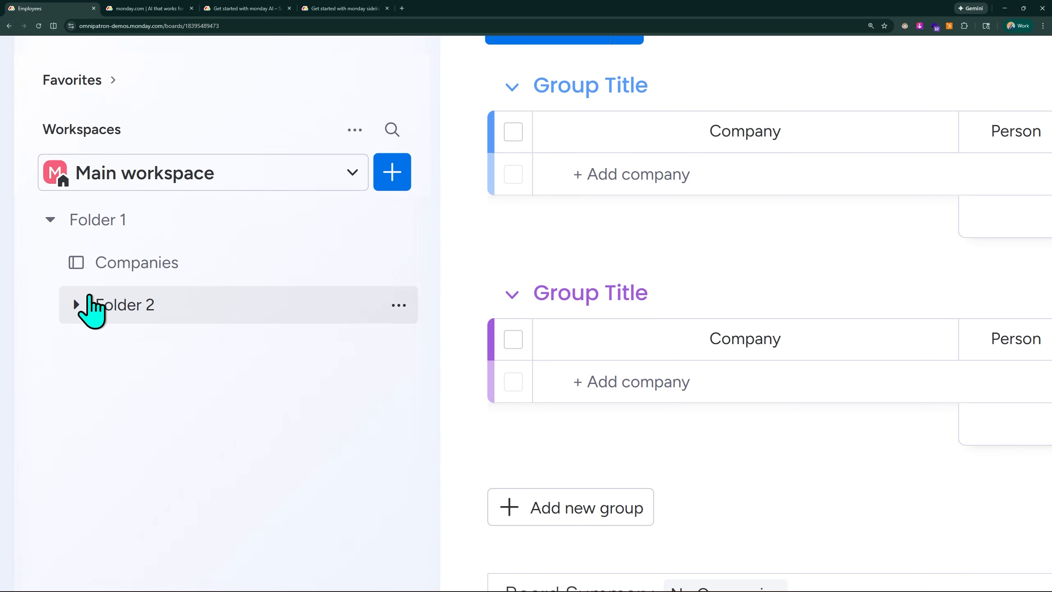
click(76, 304)
click(102, 389)
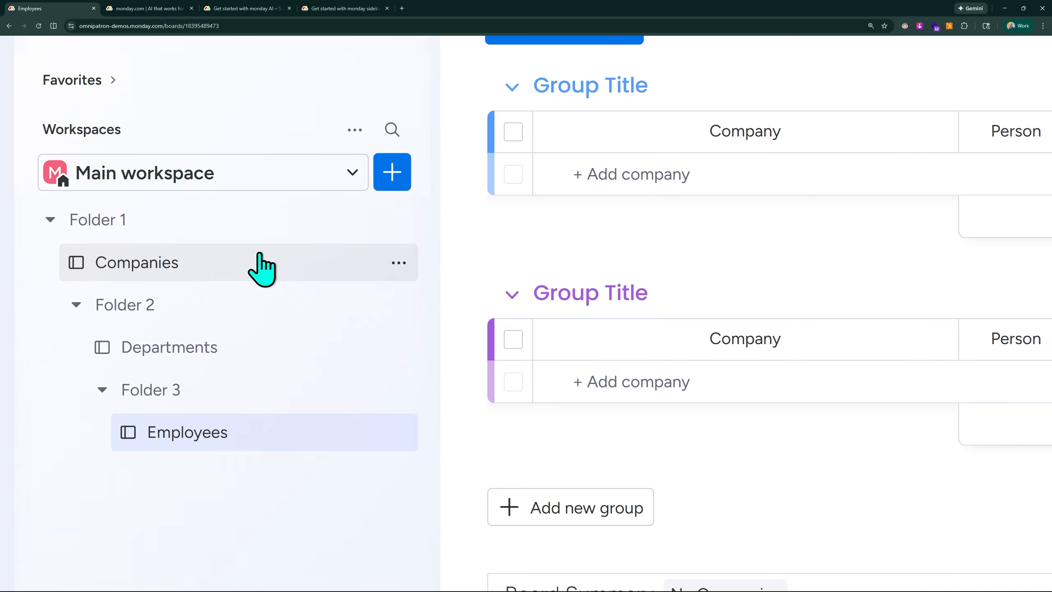
scroll(147, 237, down, 4)
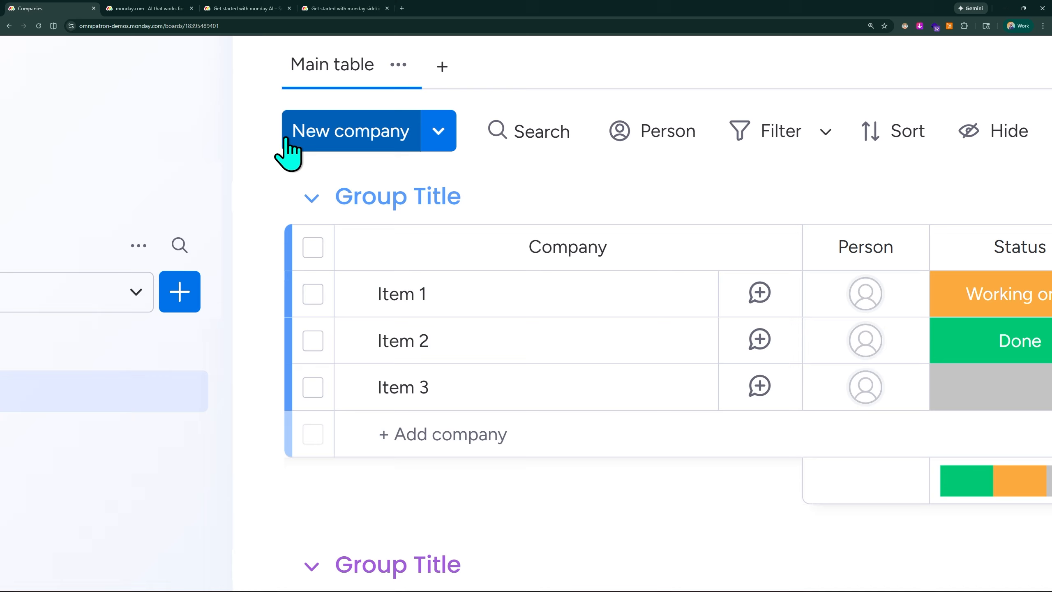
click(435, 131)
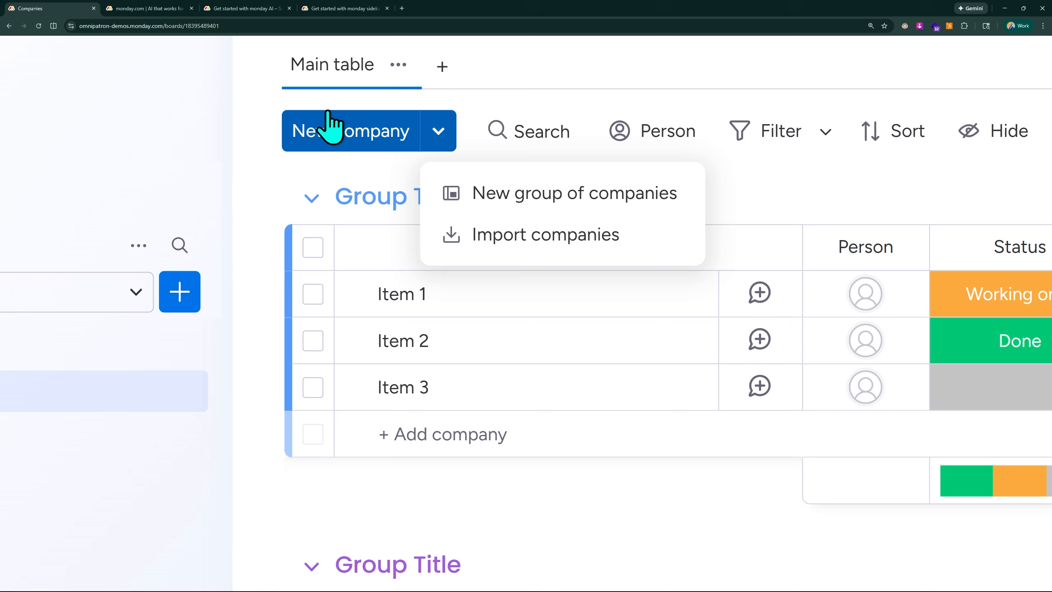
key(ctrl+minus)
key(ctrl+minus)
key(ctrl+minus)
click(359, 204)
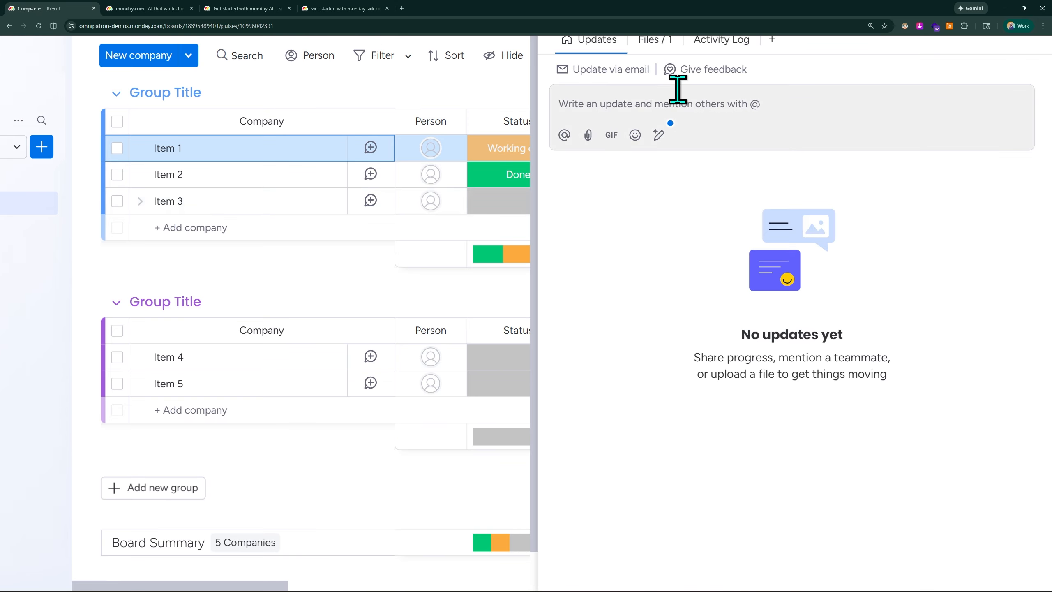
key(ctrl+minus)
scroll(570, 171, down, 1)
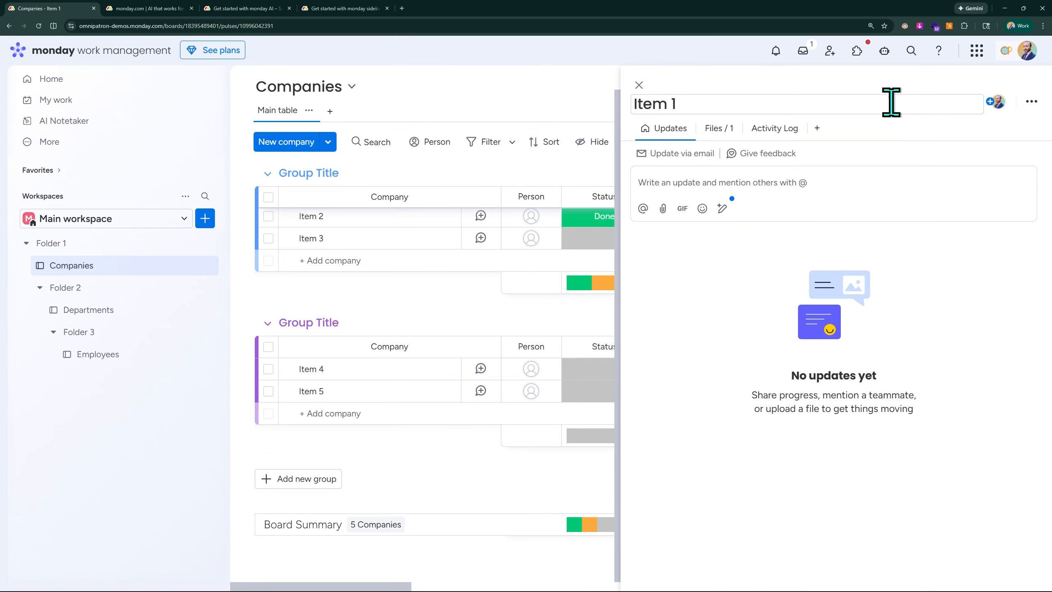
click(639, 85)
scroll(319, 209, up, 1)
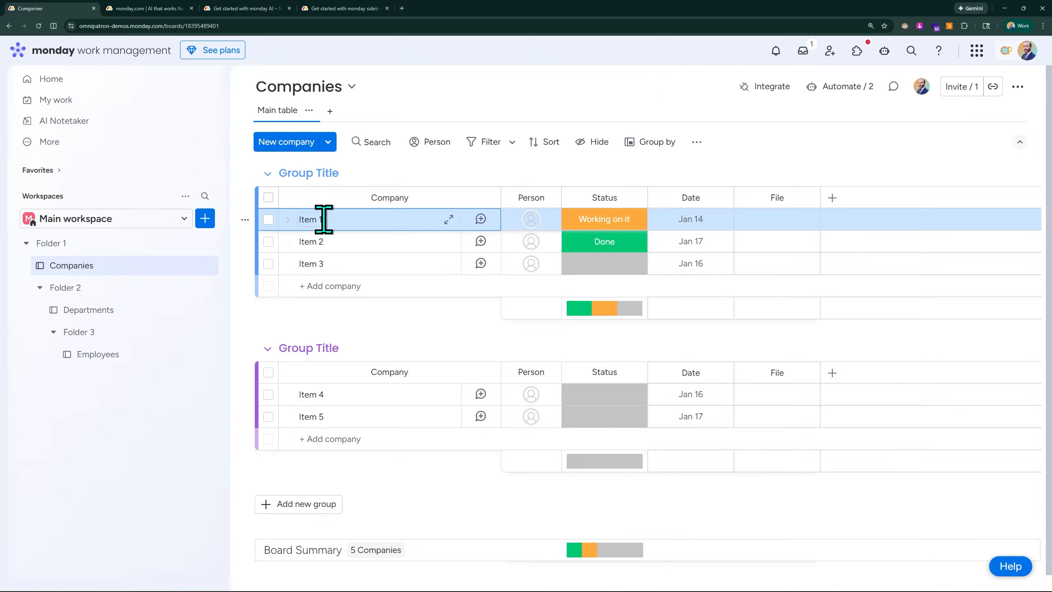
Step: Rename the first group's items to Company 1, Company 2 and Company 3
click(316, 219)
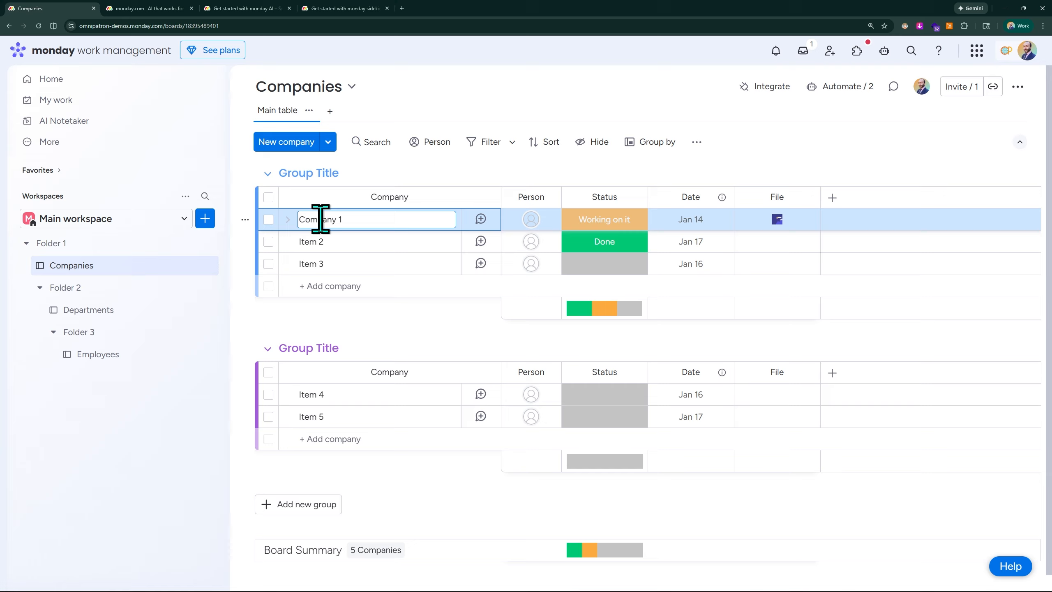
text(Company 1)
click(313, 242)
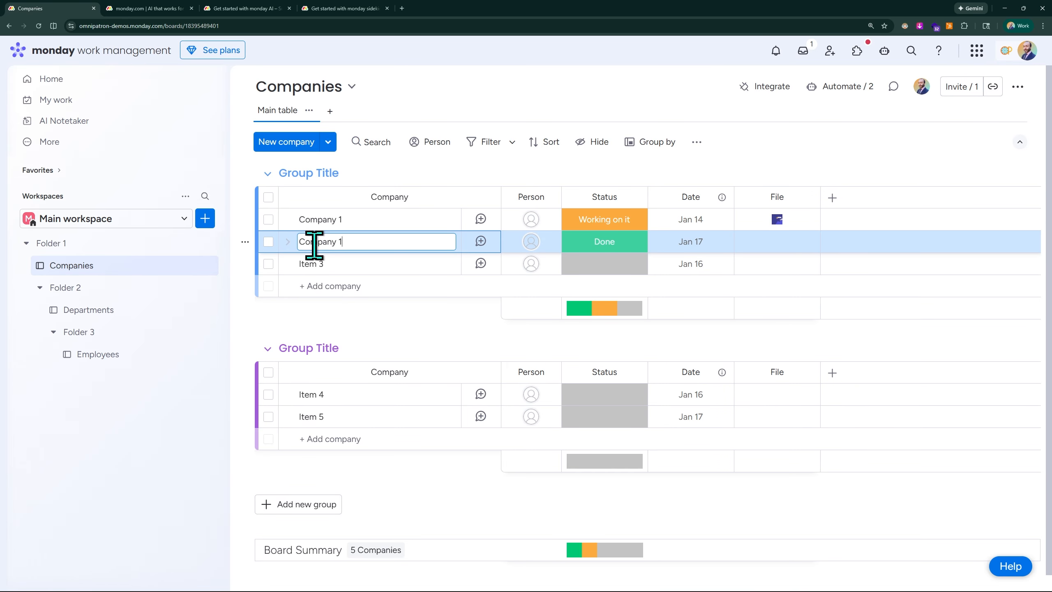
click(314, 263)
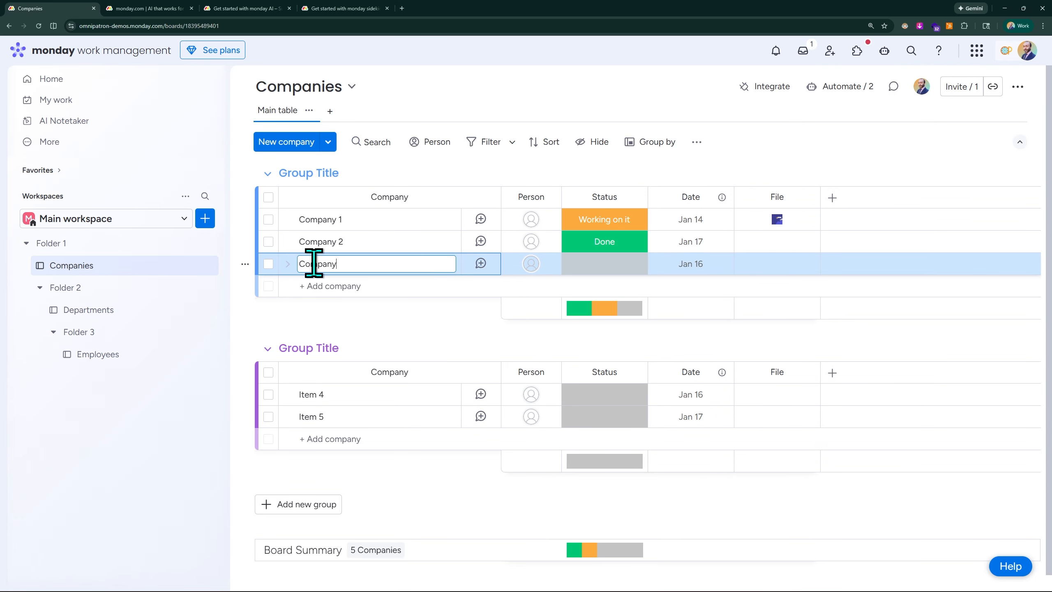
key(Return)
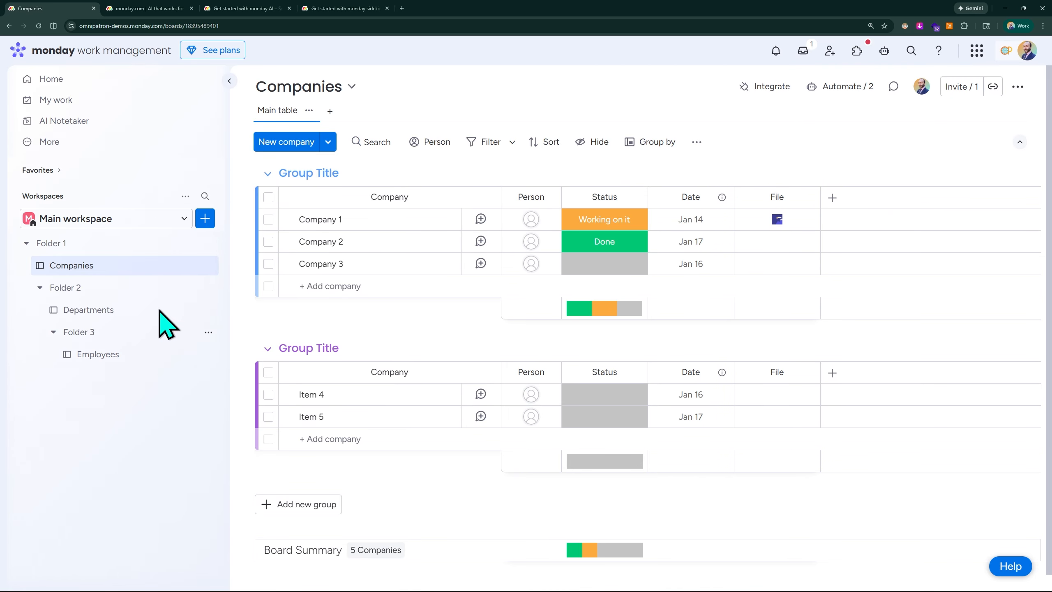
Step: Rename the Departments board to Company 1 Departments
click(88, 315)
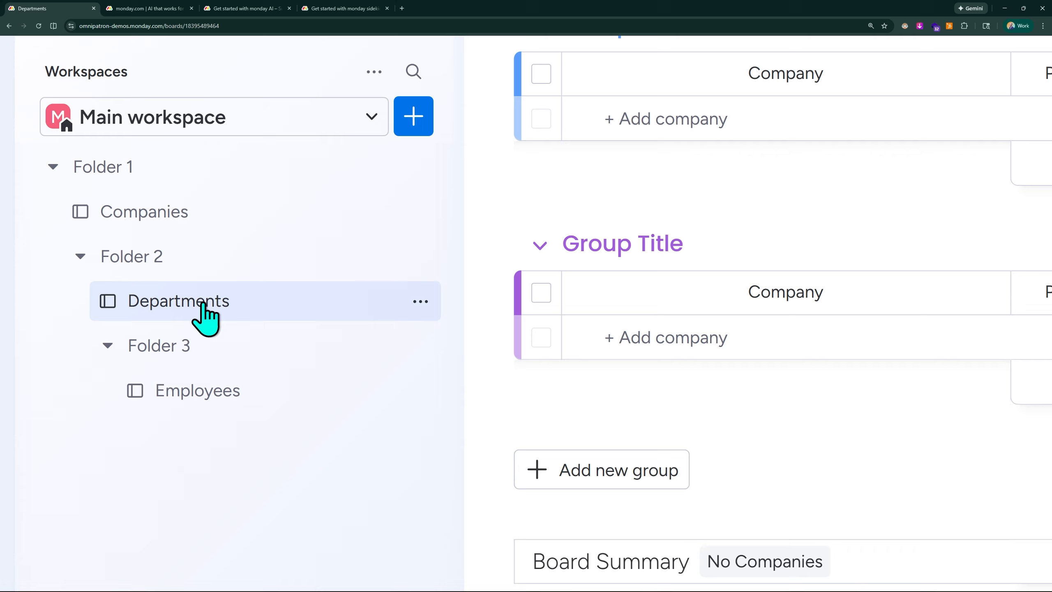
click(152, 226)
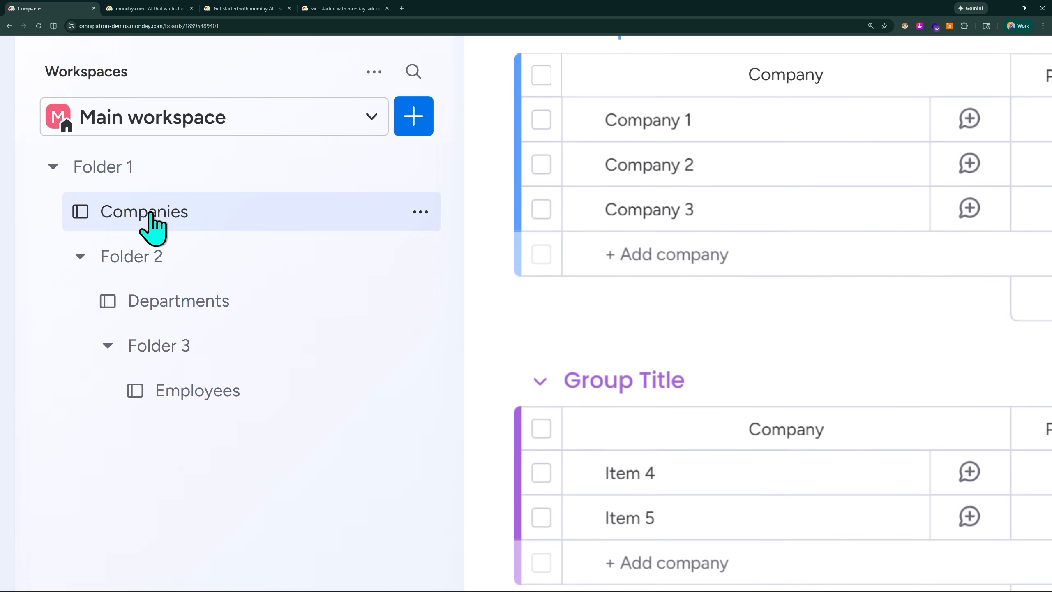
key(ctrl+minus)
key(ctrl+minus)
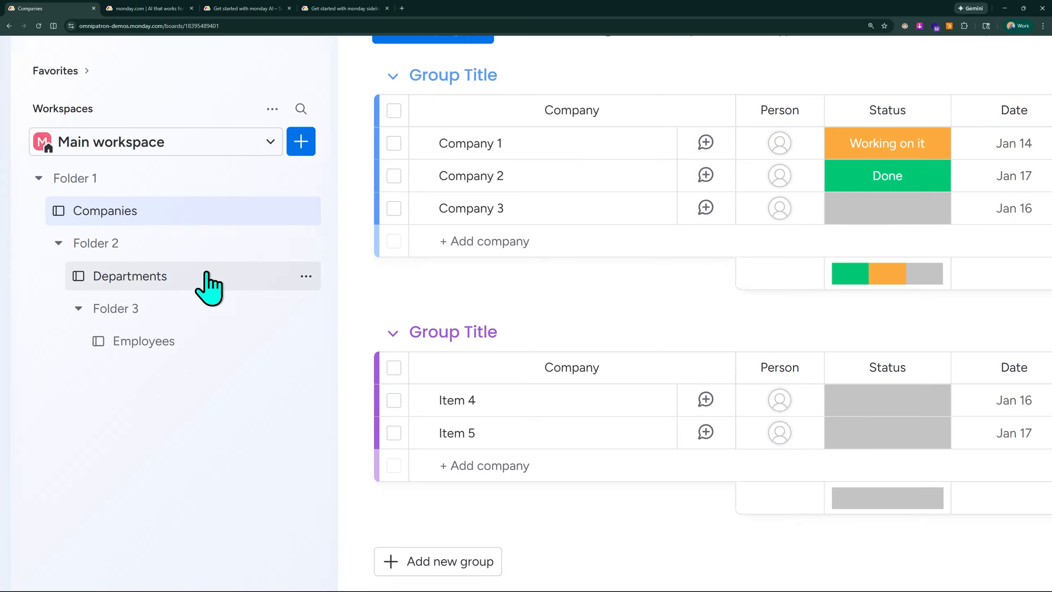
click(306, 276)
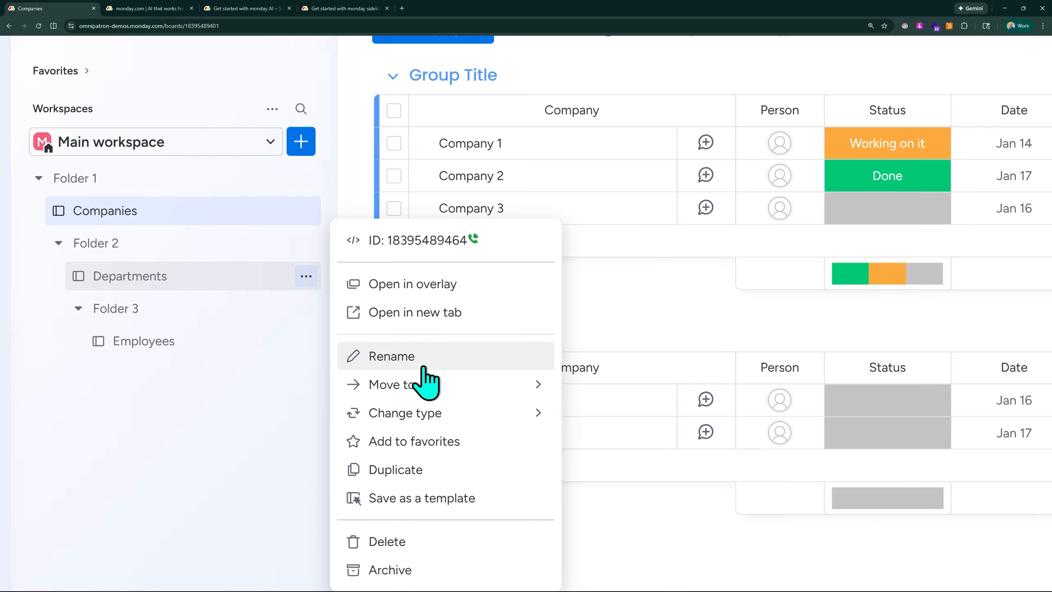
click(415, 357)
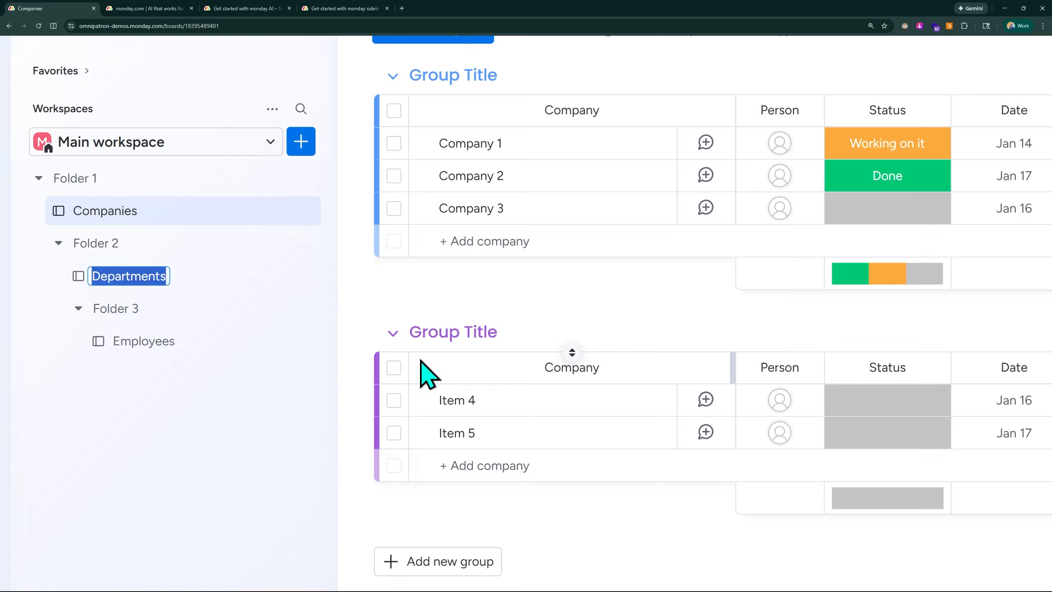
text(Company 1)
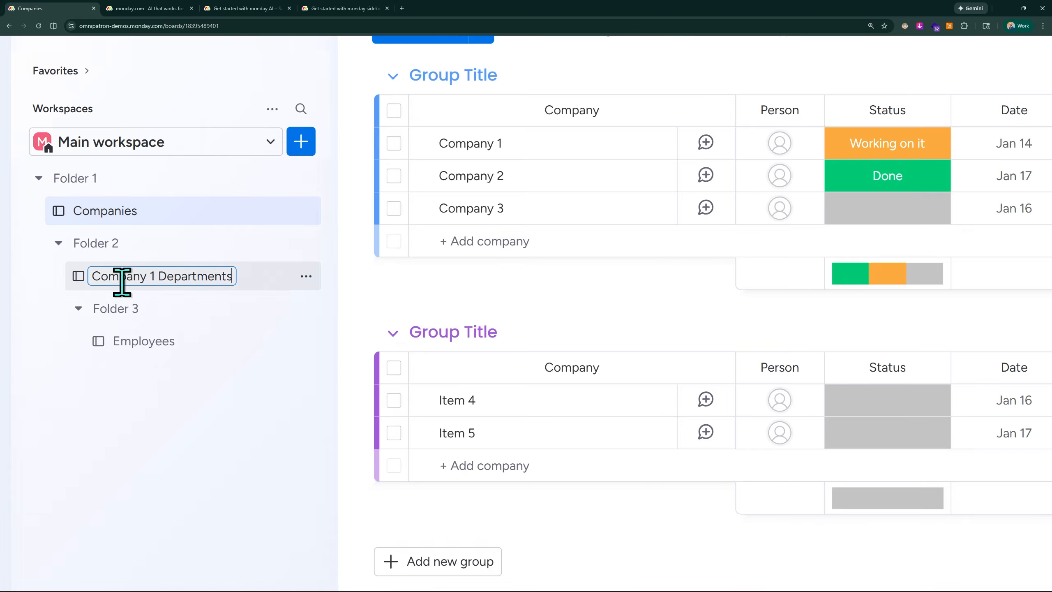
click(223, 418)
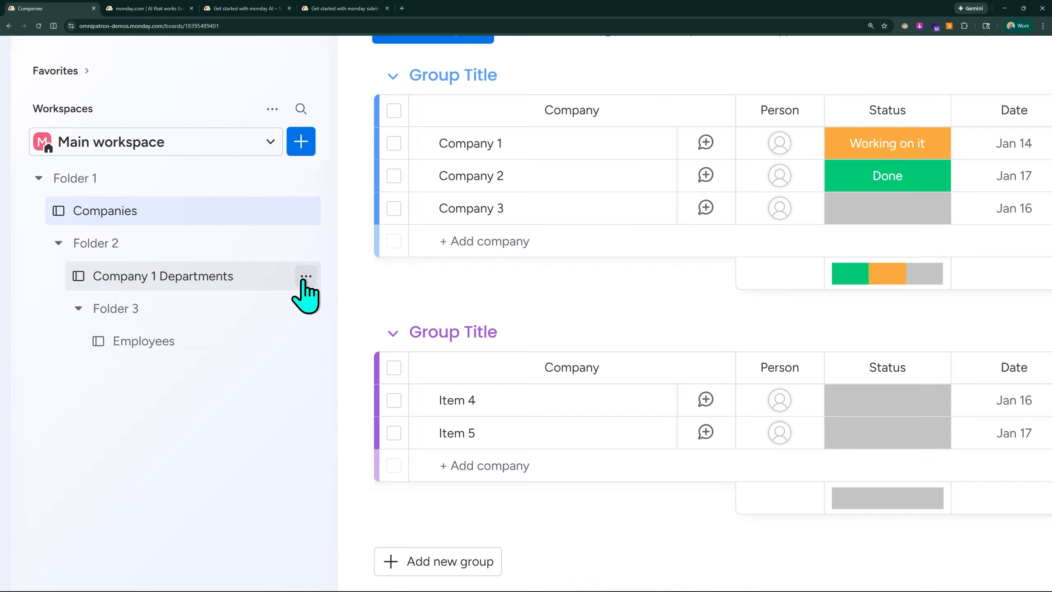
Step: Duplicate the Company 1 Departments board's structure as Company 2 Departments and place it in Folder 2
click(304, 278)
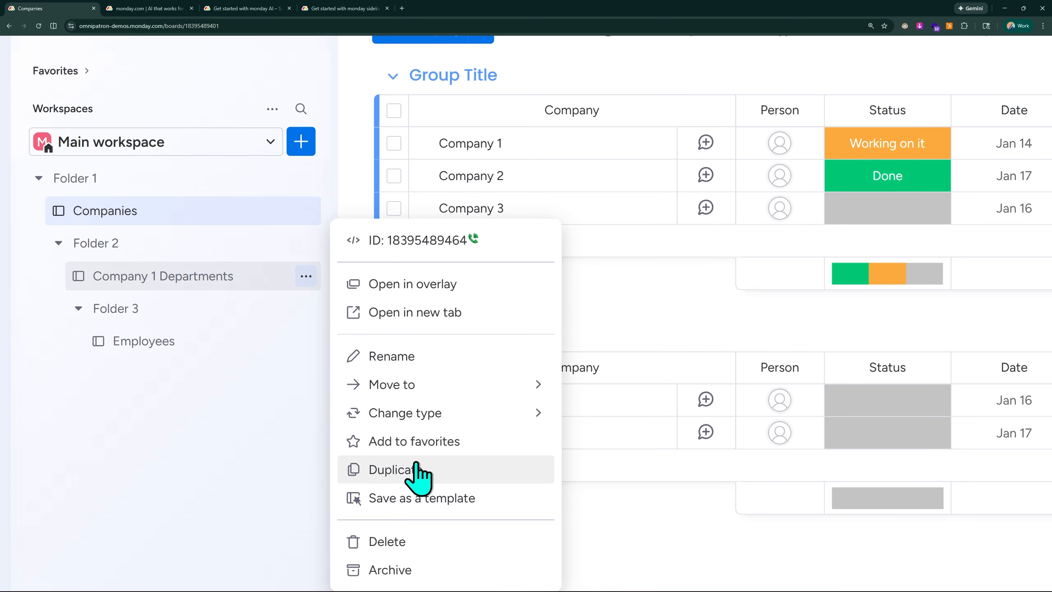
click(414, 473)
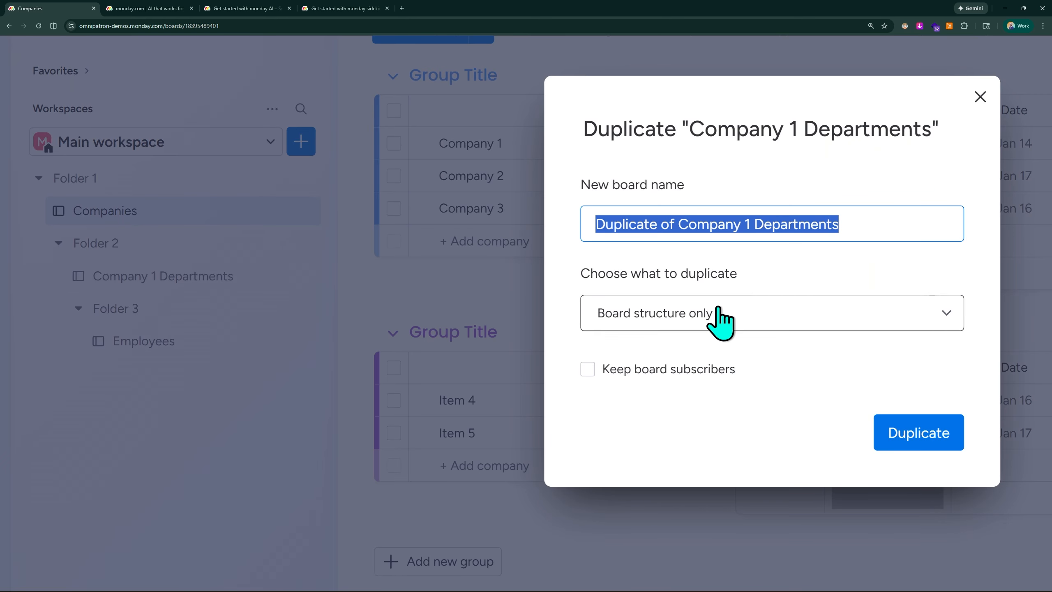
click(680, 229)
drag(680, 229, 594, 227)
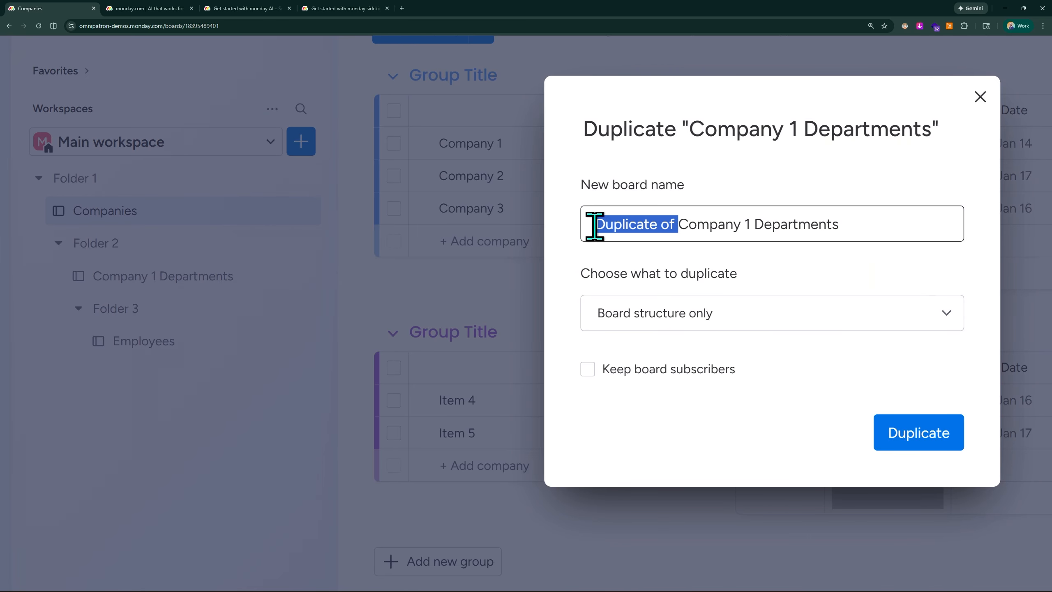
key(BackSpace)
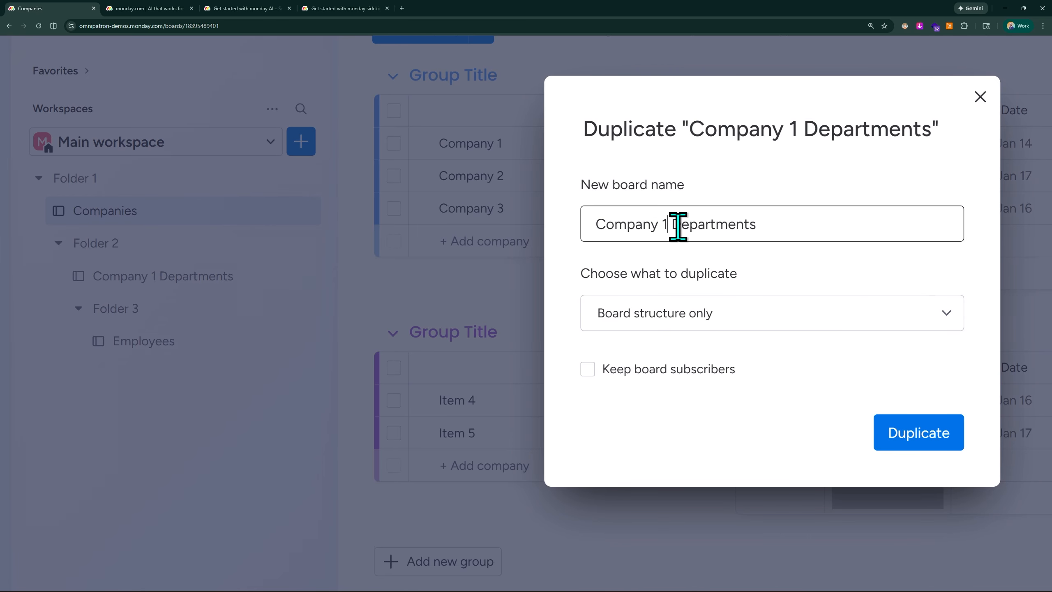
key(BackSpace)
text(2)
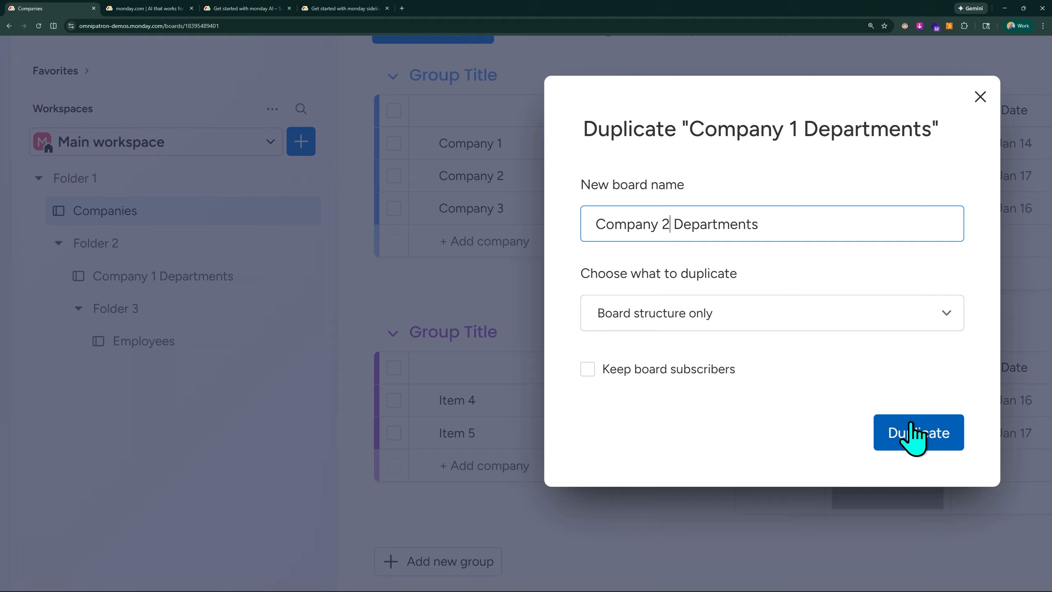
click(912, 435)
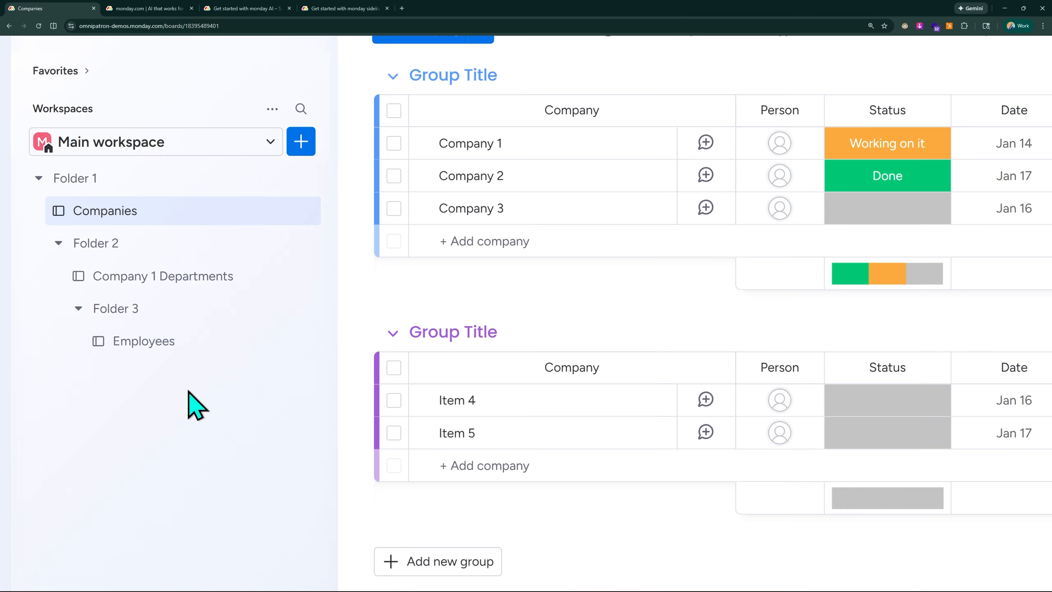
click(214, 373)
drag(214, 373, 222, 317)
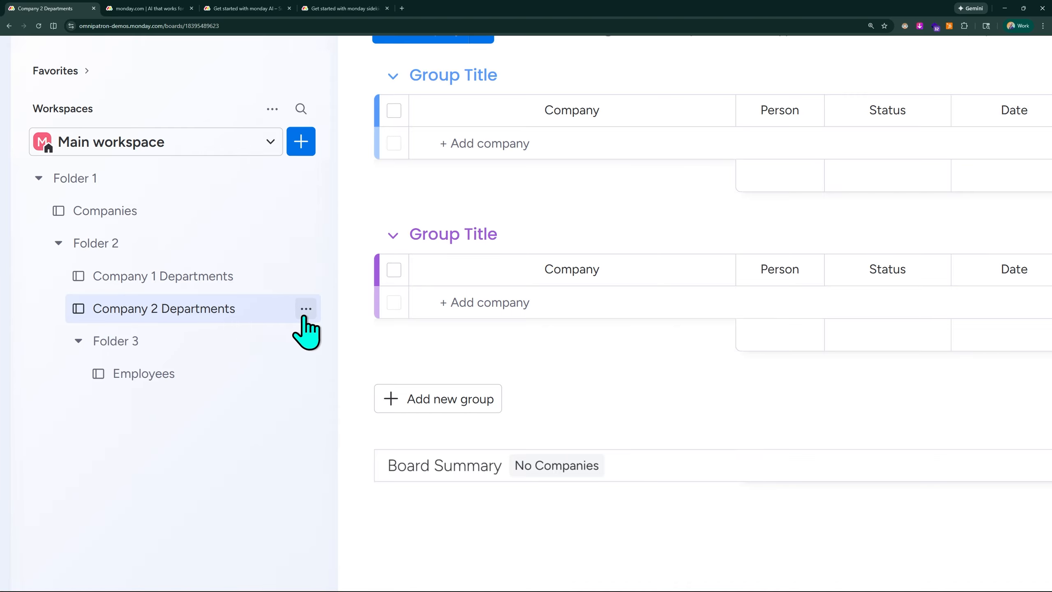
Step: Duplicate Company 2 Departments' structure as Company 3 Departments and place it in Folder 2 below it
click(305, 310)
click(438, 467)
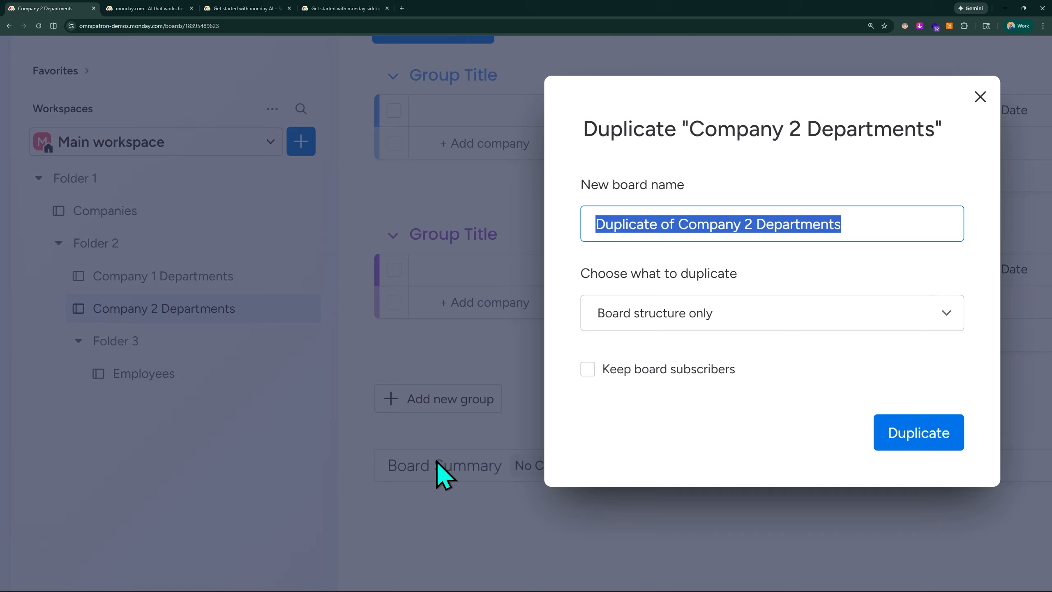
click(678, 224)
drag(681, 224, 591, 219)
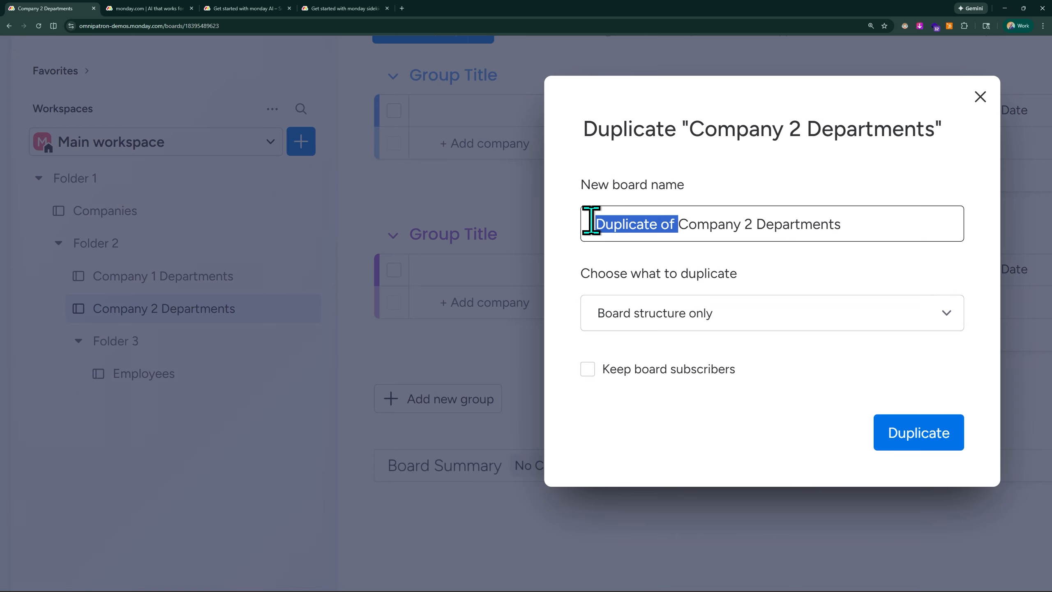
key(BackSpace)
click(670, 226)
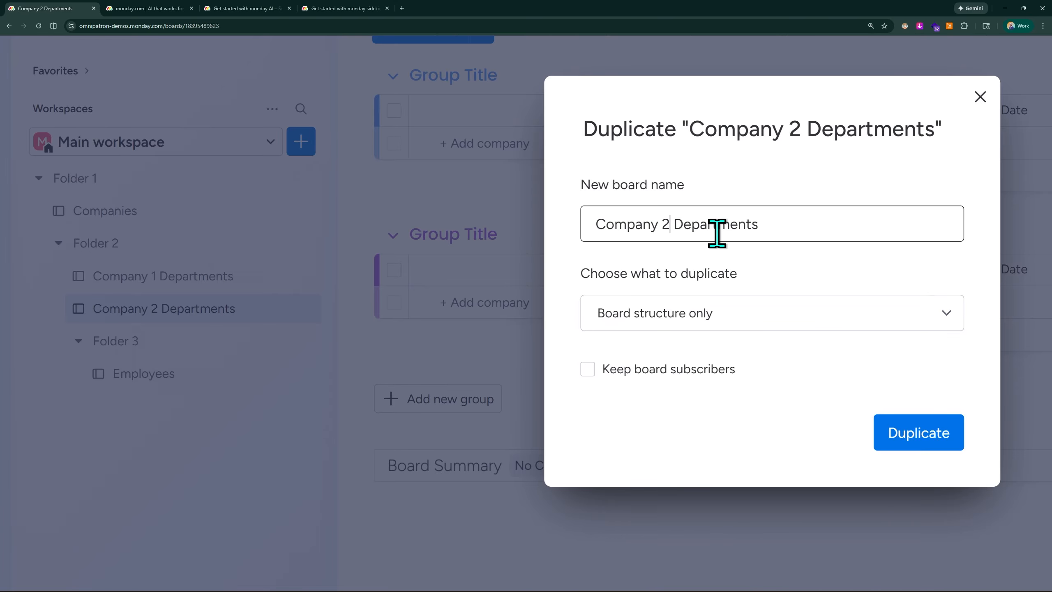
click(901, 440)
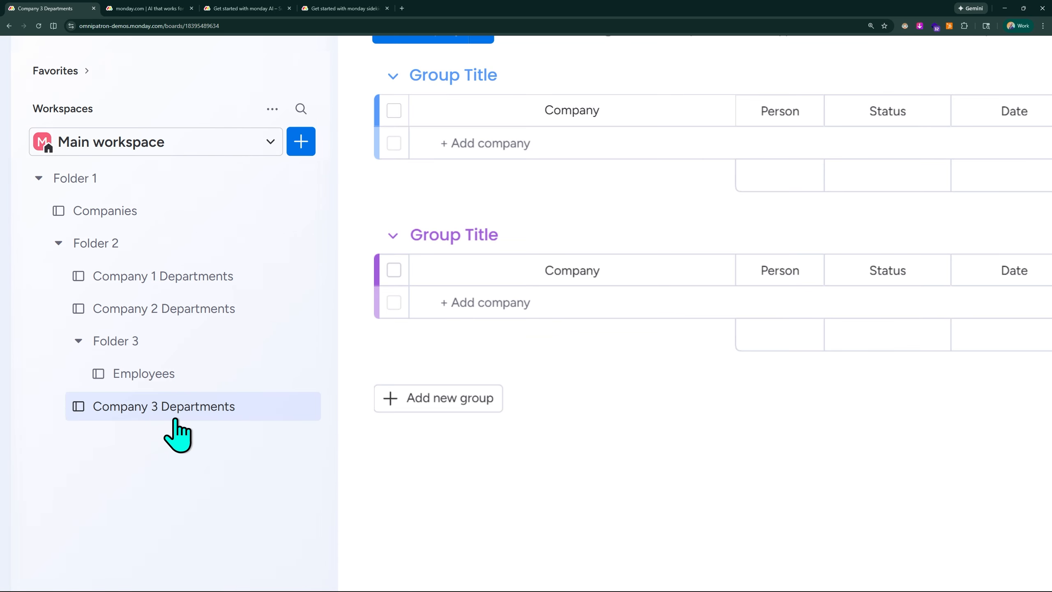
drag(182, 381, 207, 357)
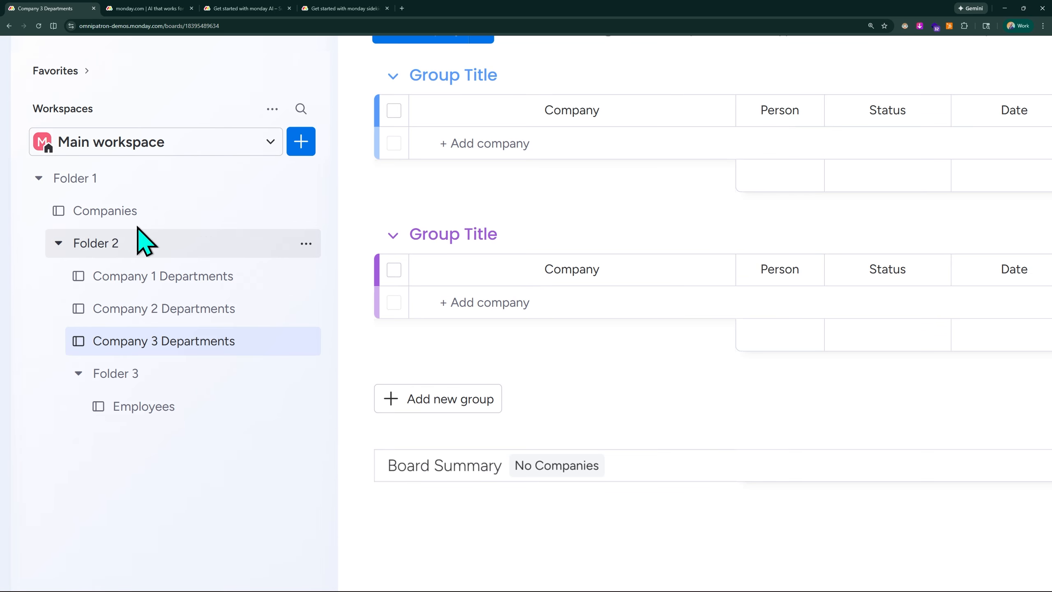
Step: Add items Department 1, Department 2 and Department 3 to the first group of the Company 1 Departments board
click(90, 212)
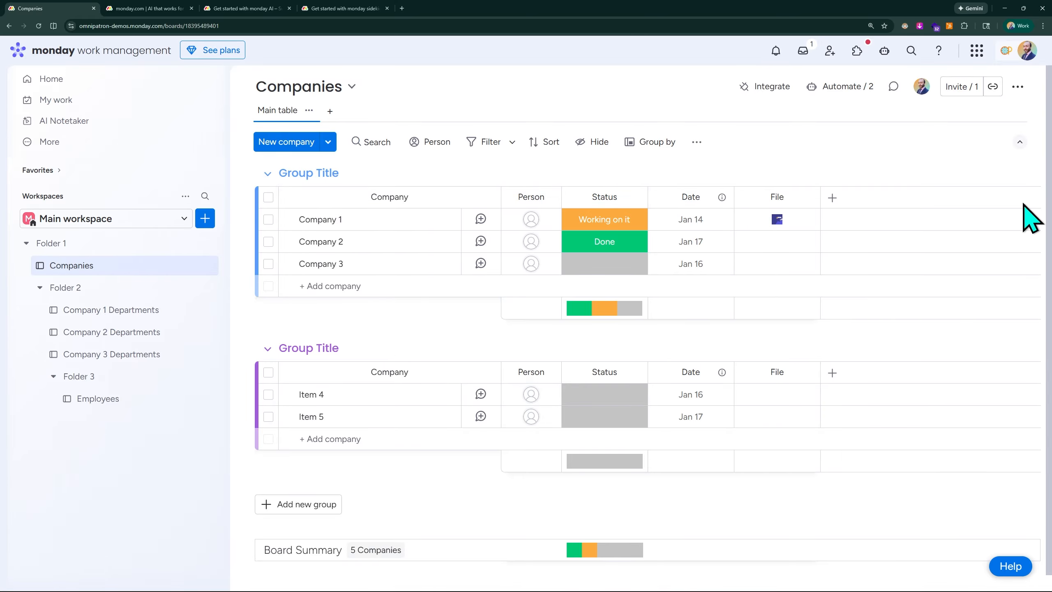
click(339, 219)
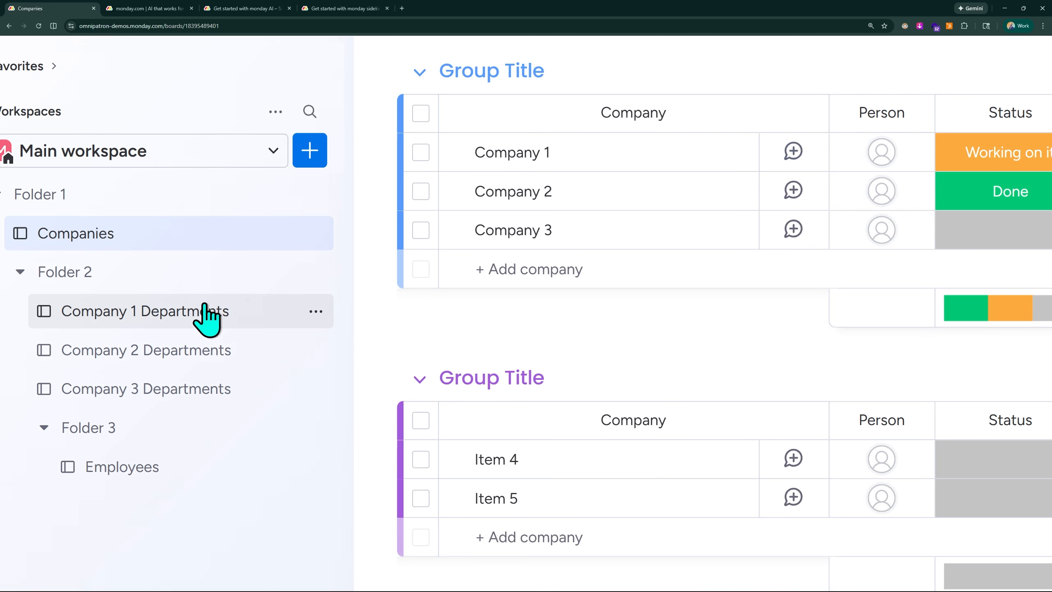
click(138, 308)
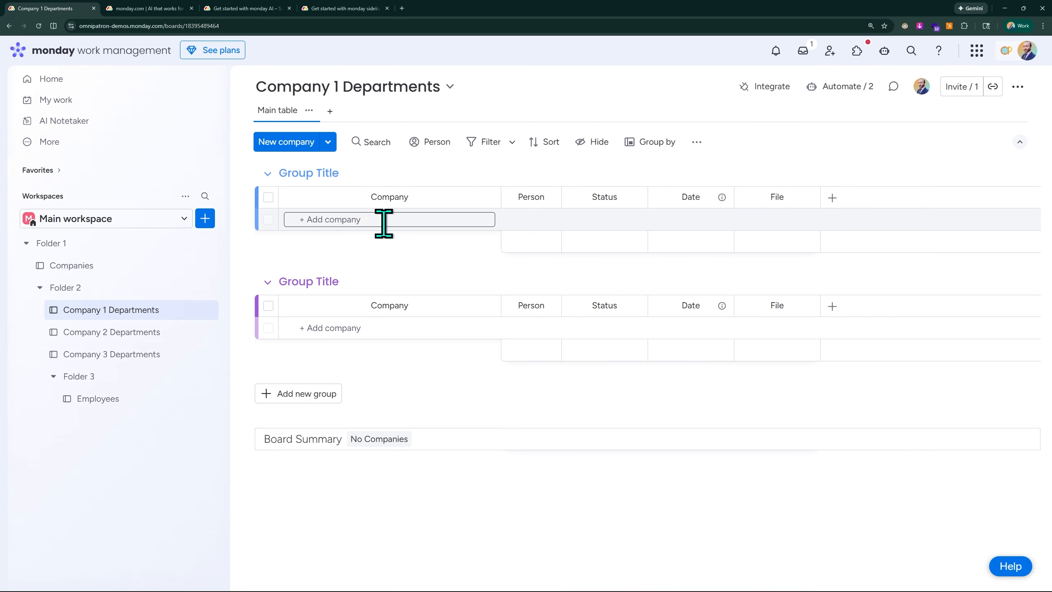
click(335, 220)
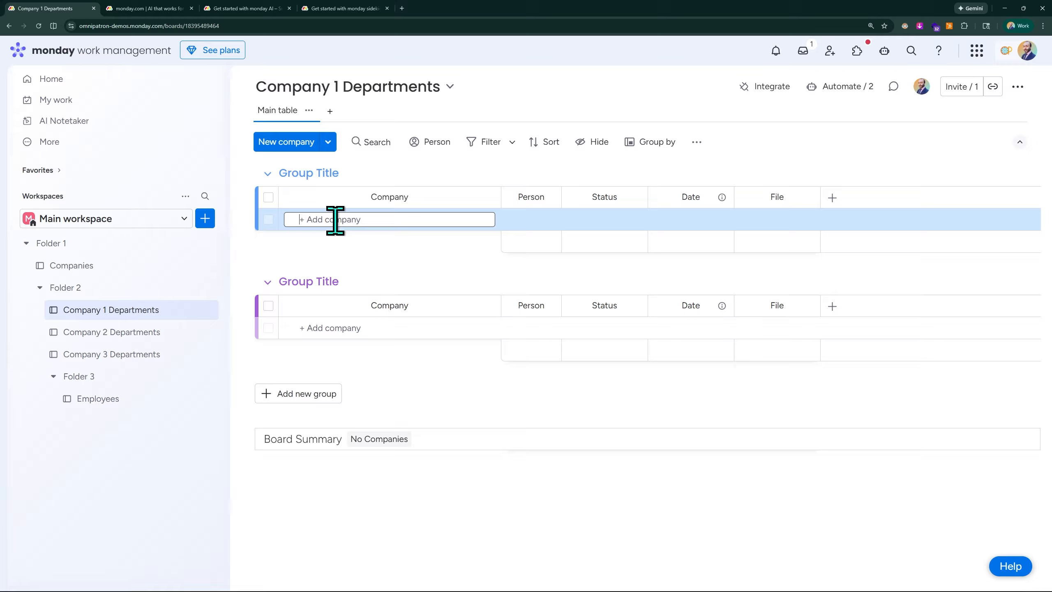
text(Department 1)
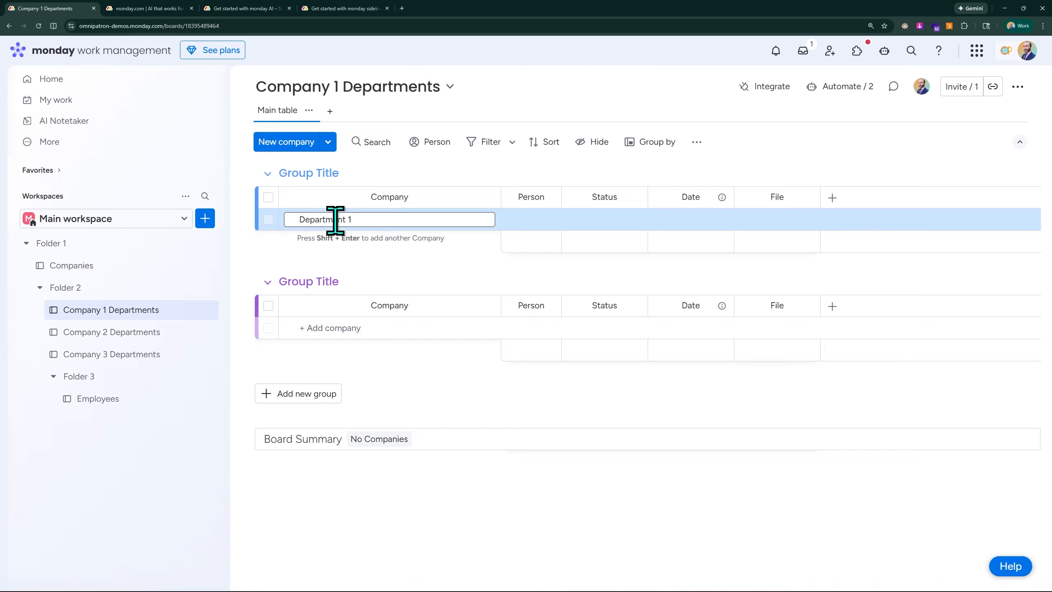
key(Return)
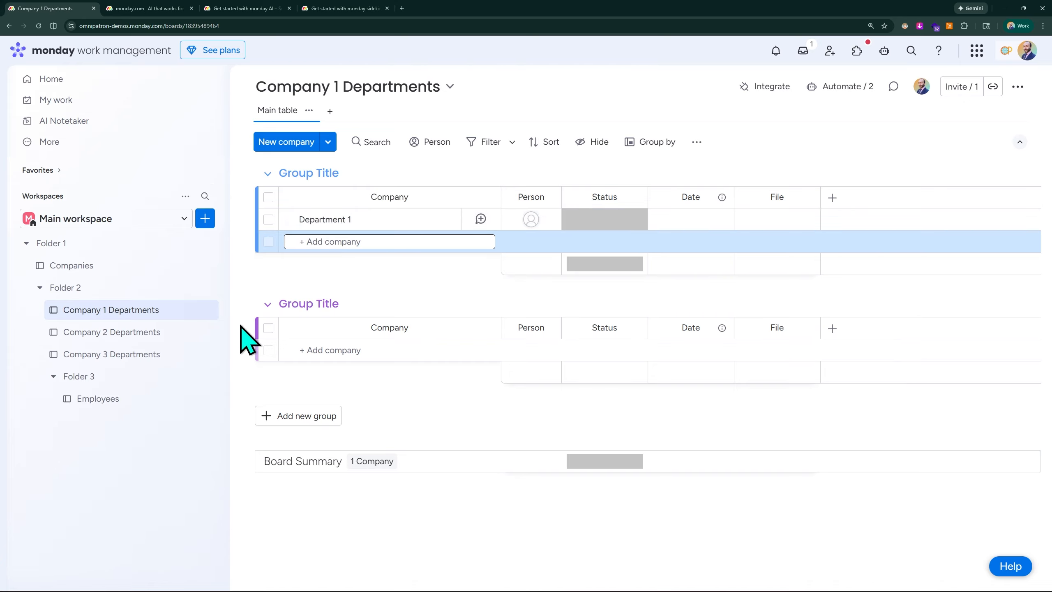
text(Departm)
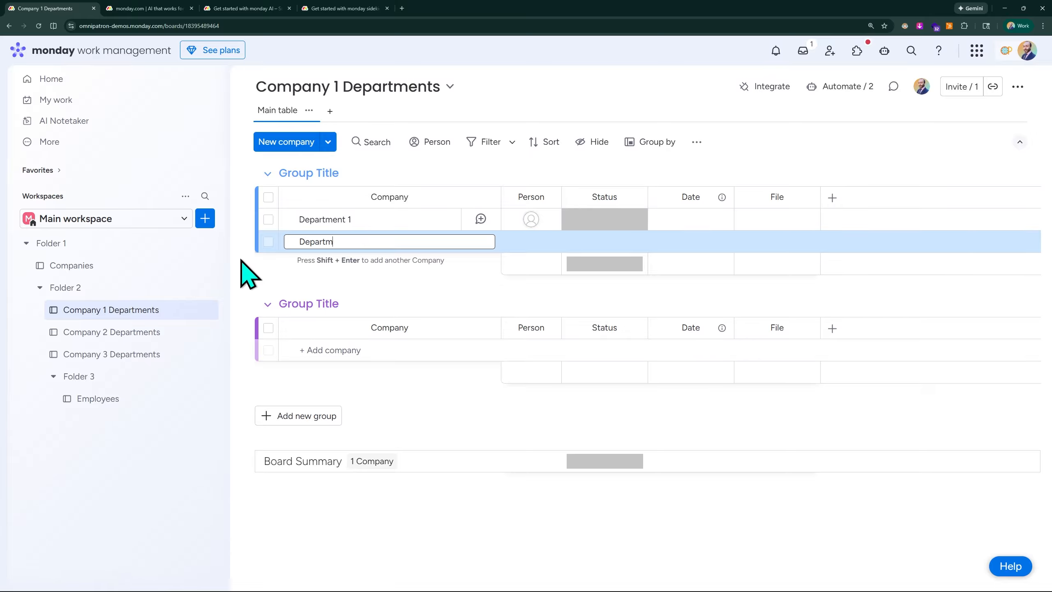
text(ent 2)
key(Return)
text(Depa)
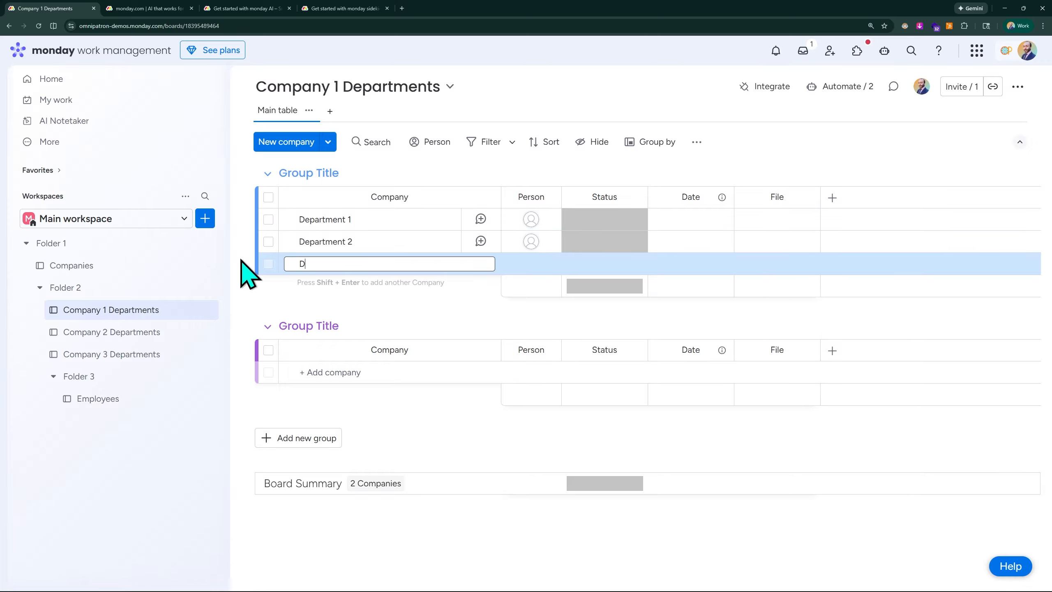
text(rtment)
key(BackSpace)
key(BackSpace)
key(BackSpace)
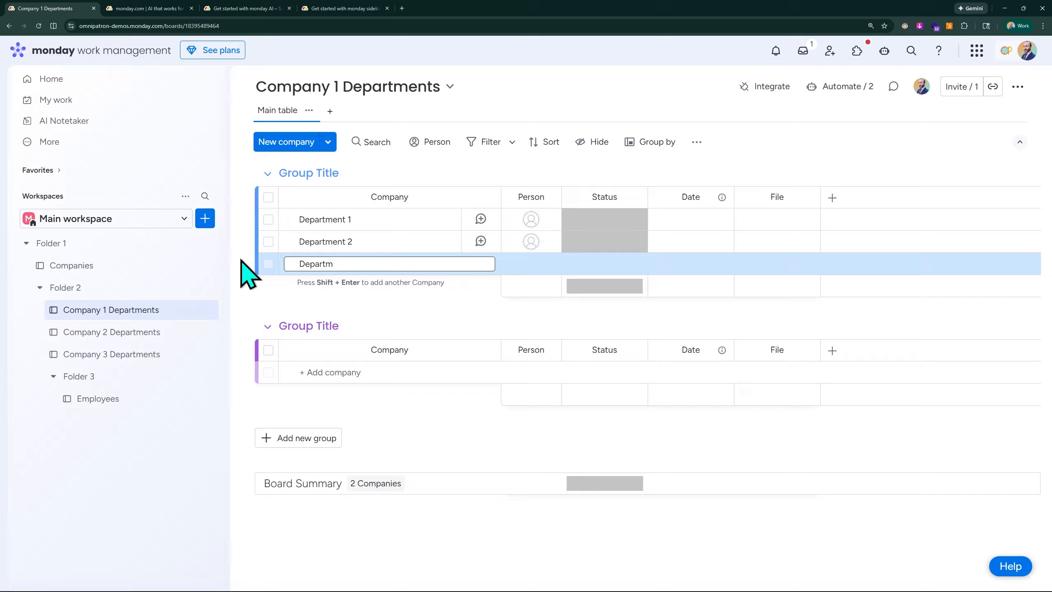
text(ent 3)
key(Return)
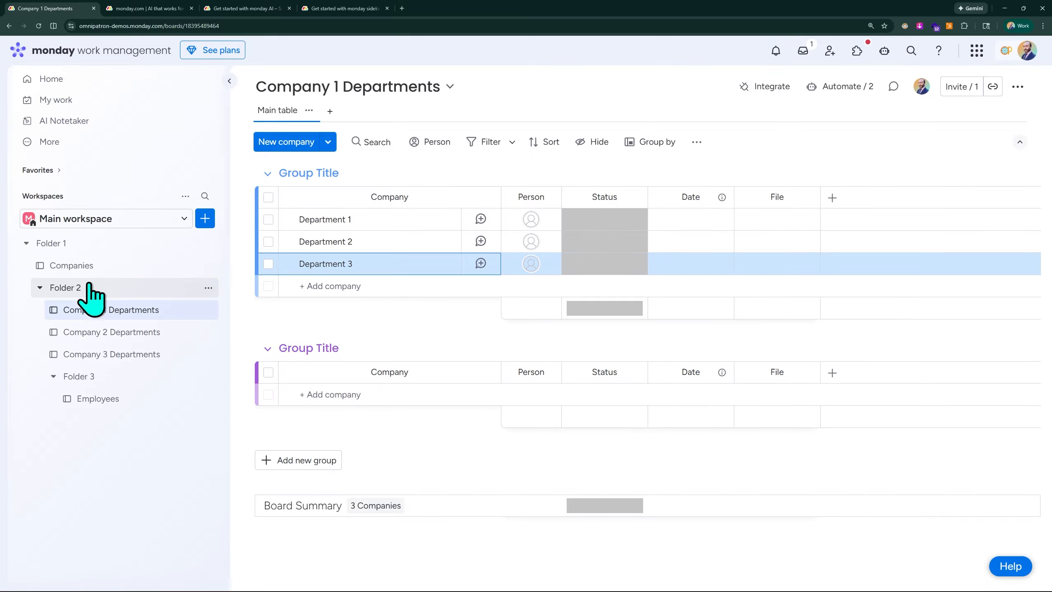
scroll(89, 280, up, 5)
scroll(102, 350, left, 3)
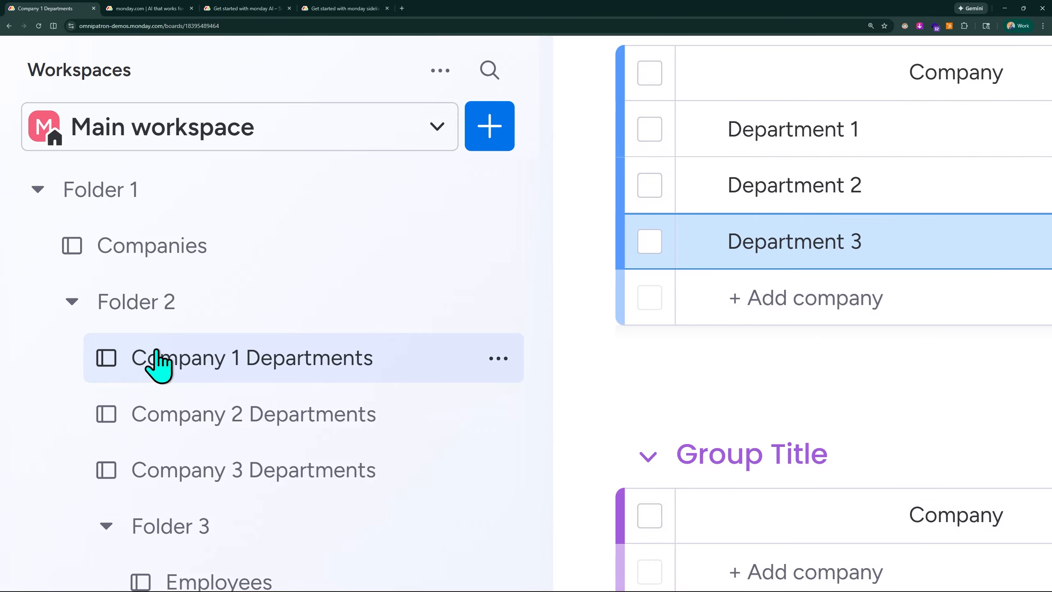
scroll(277, 375, right, 3)
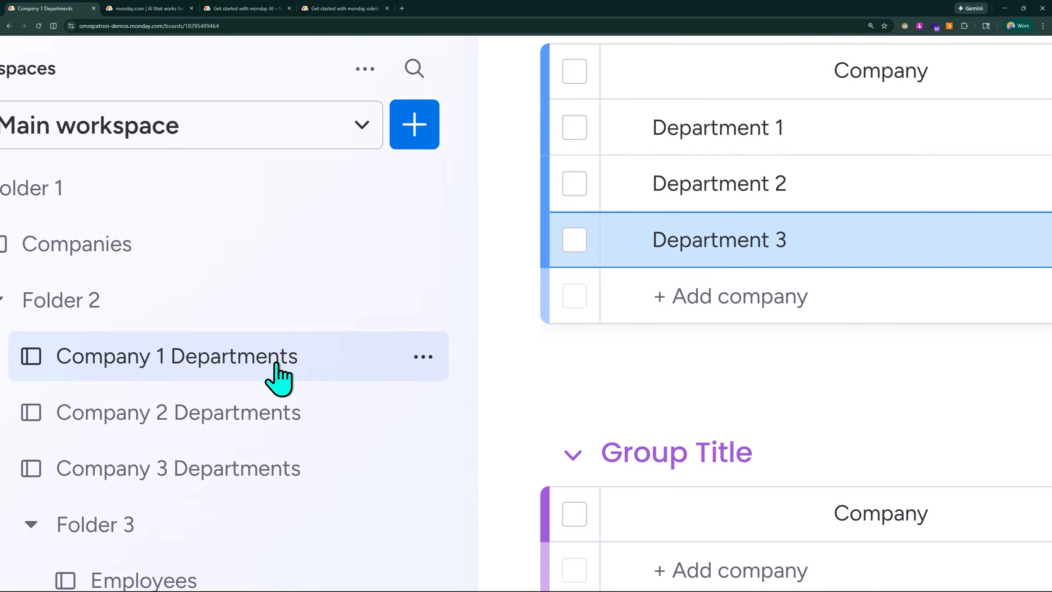
scroll(277, 375, down, 5)
scroll(276, 331, down, 2)
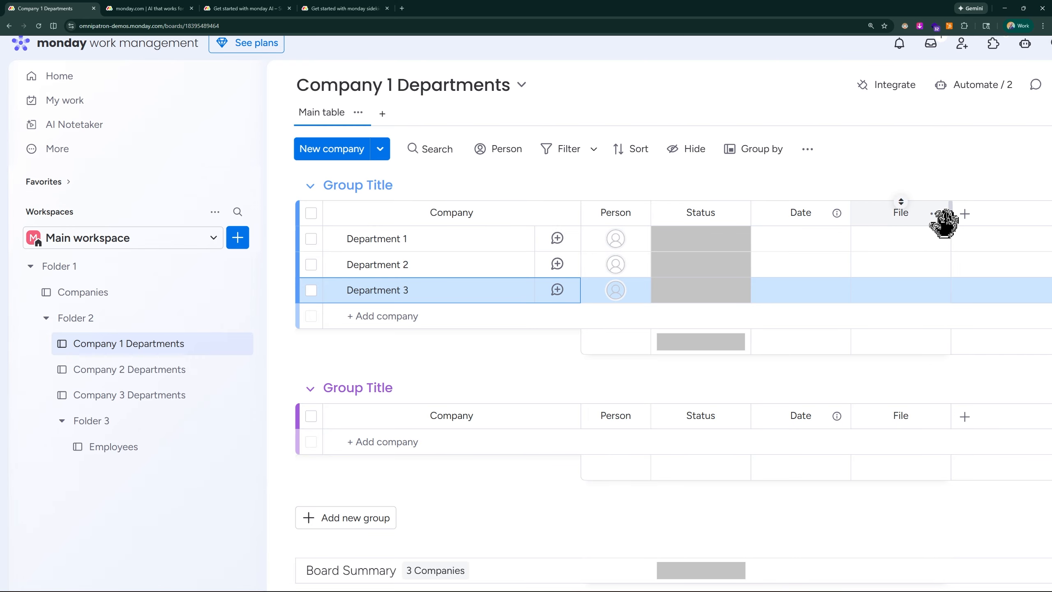
click(369, 238)
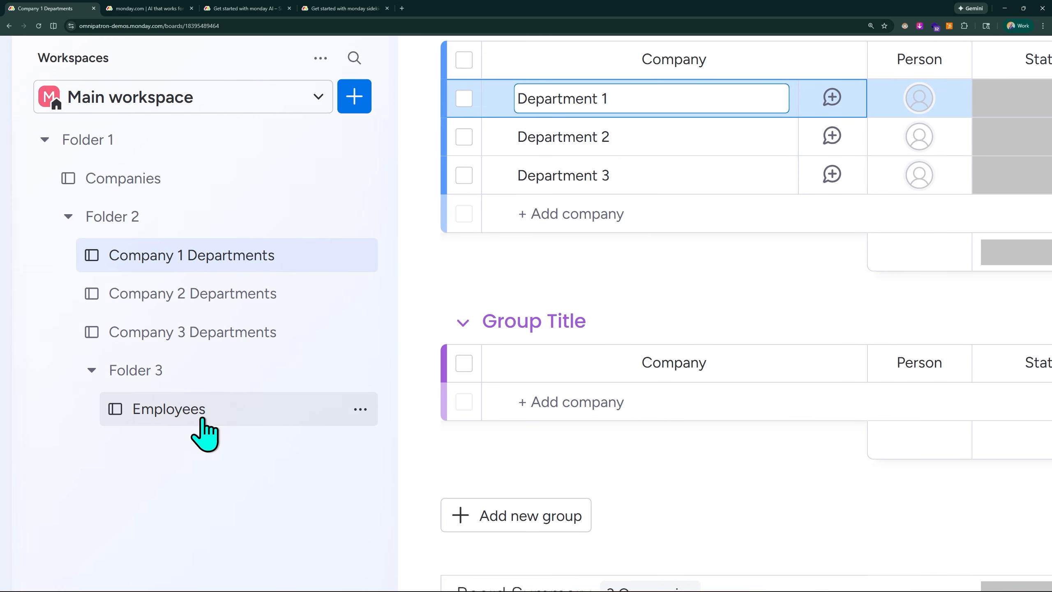
Step: Rename the Employees board in Folder 3 to Company 1 Dpt 1 Employees
click(163, 410)
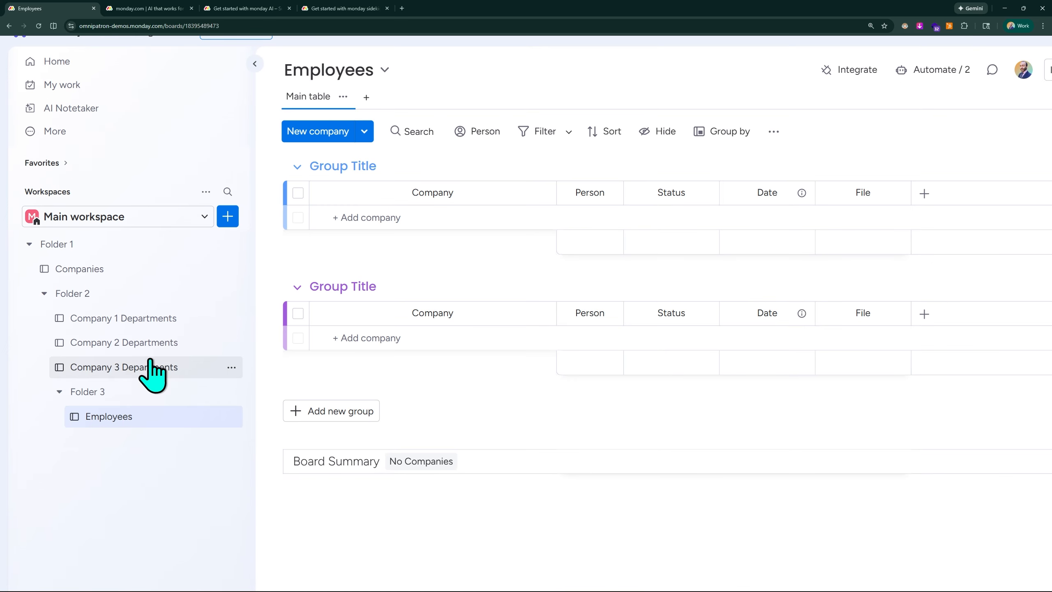
click(231, 416)
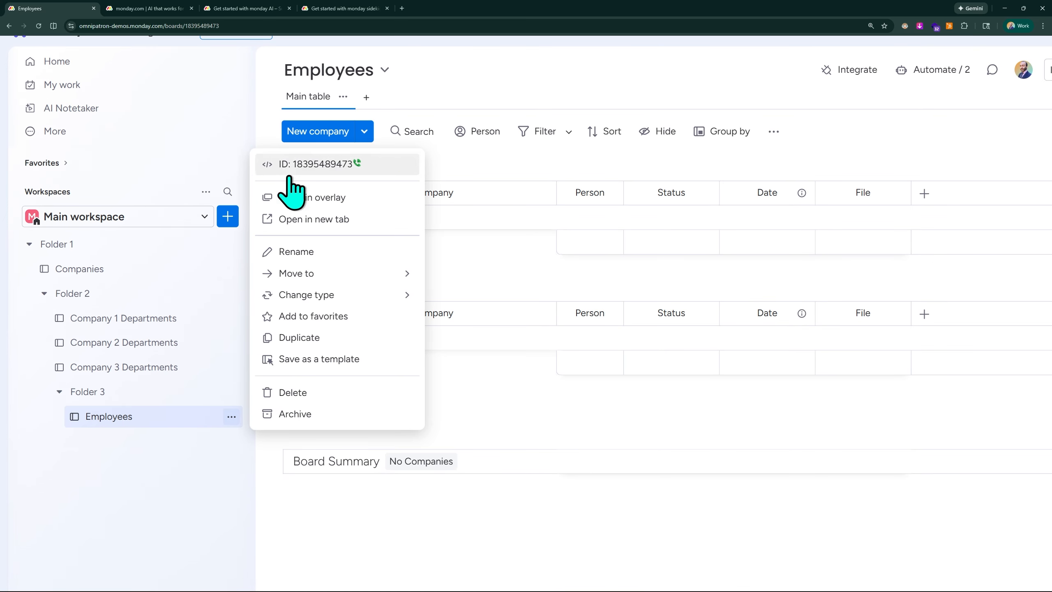
click(357, 253)
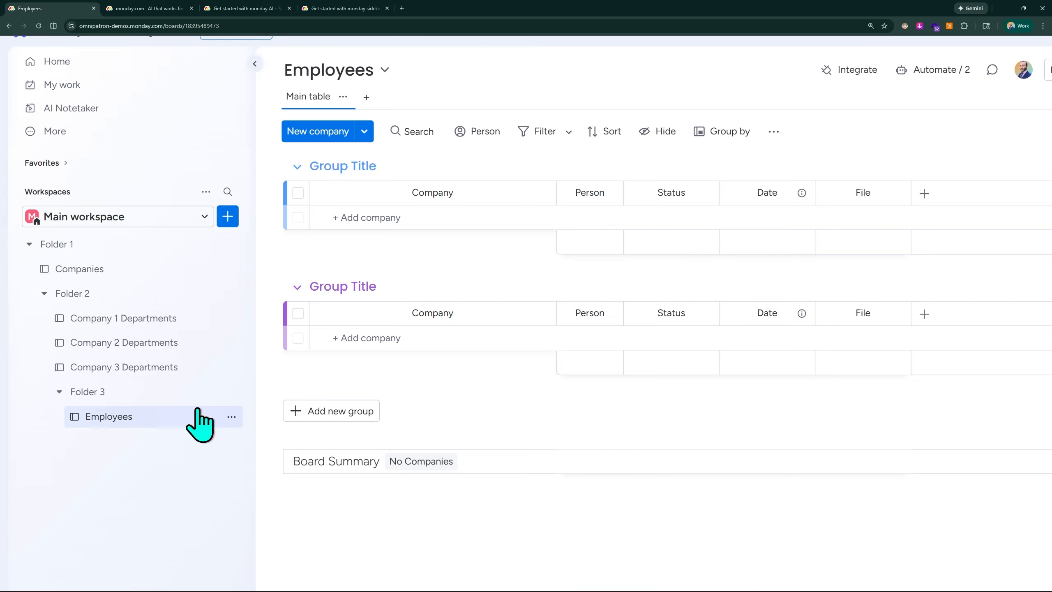
click(231, 416)
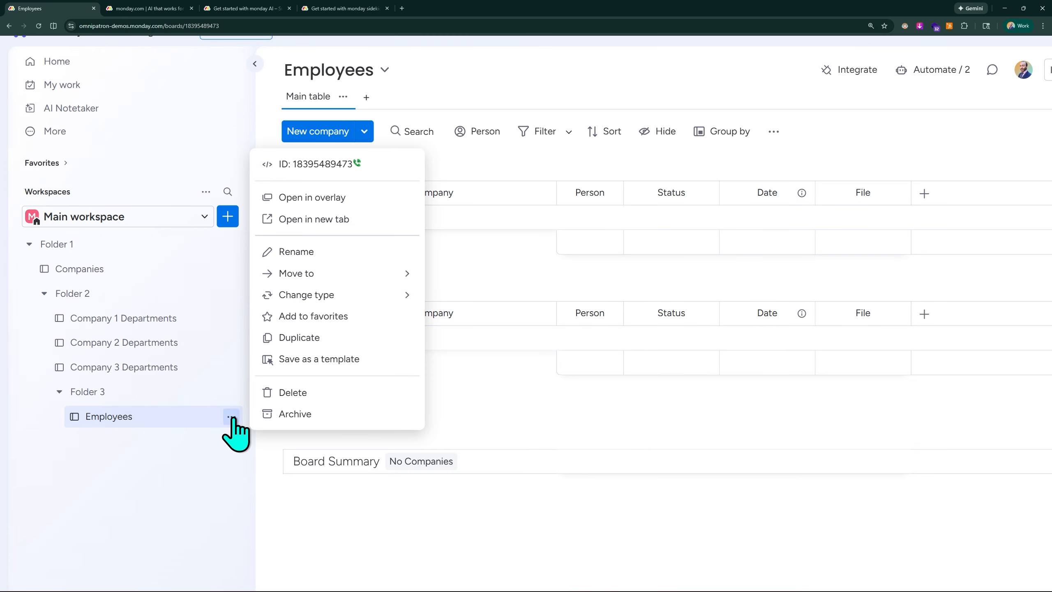
click(295, 251)
text(Company 1 Dpt 1)
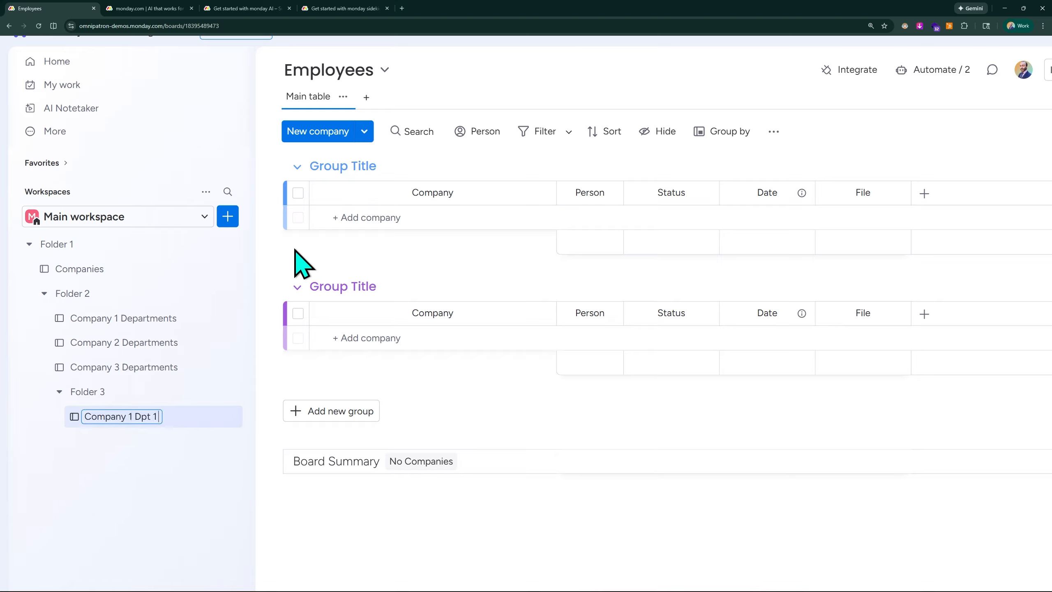
text(Employees)
key(Return)
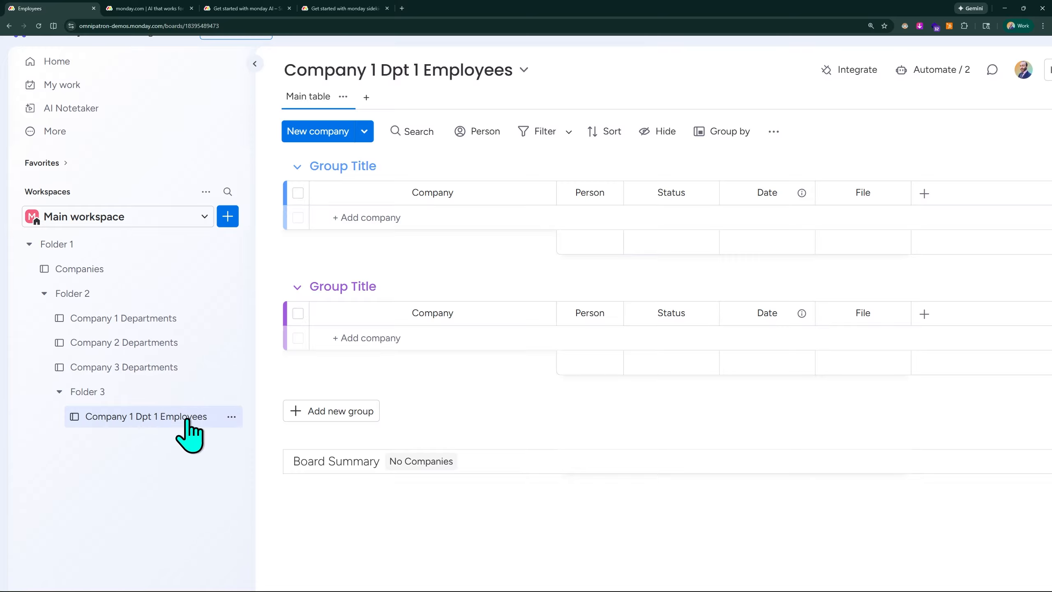
Step: Add items Employee 1, Employee 2 and Employee 3 to the first group of the Company 1 Dpt 1 Employees board
click(391, 217)
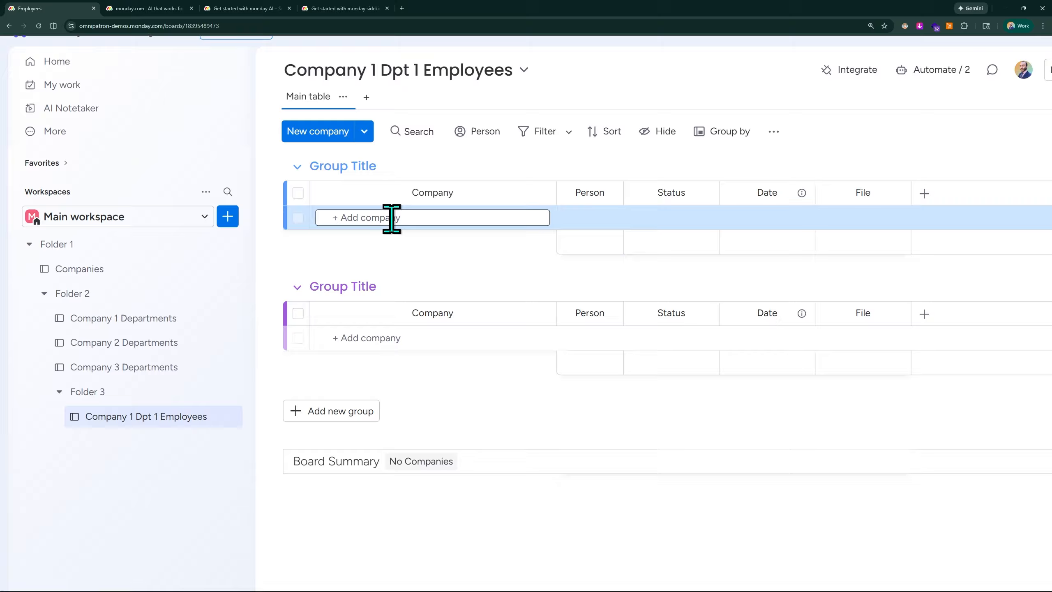
text(Employee 1)
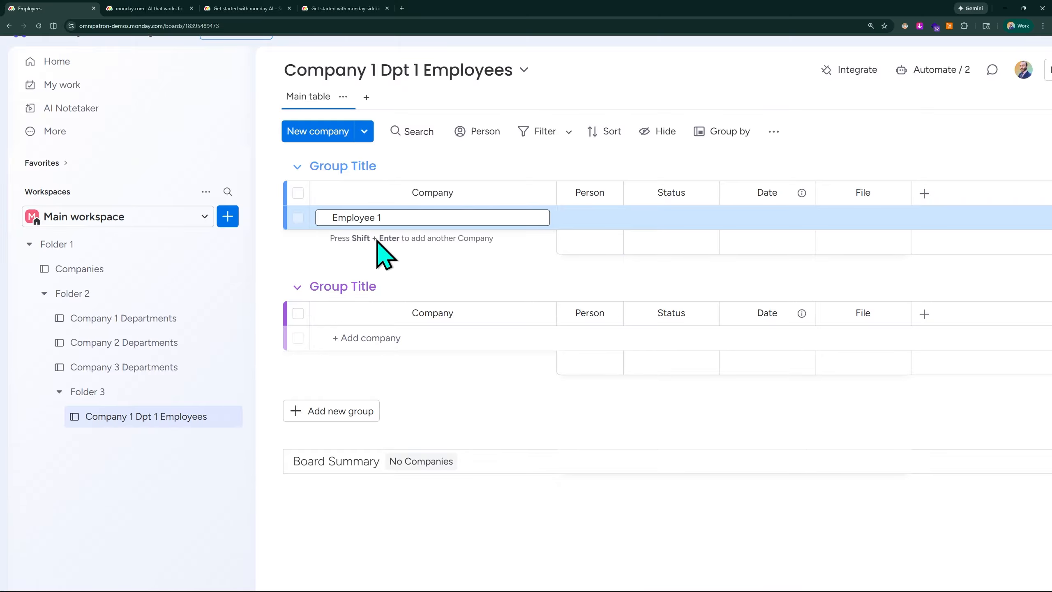
key(Return)
text(E)
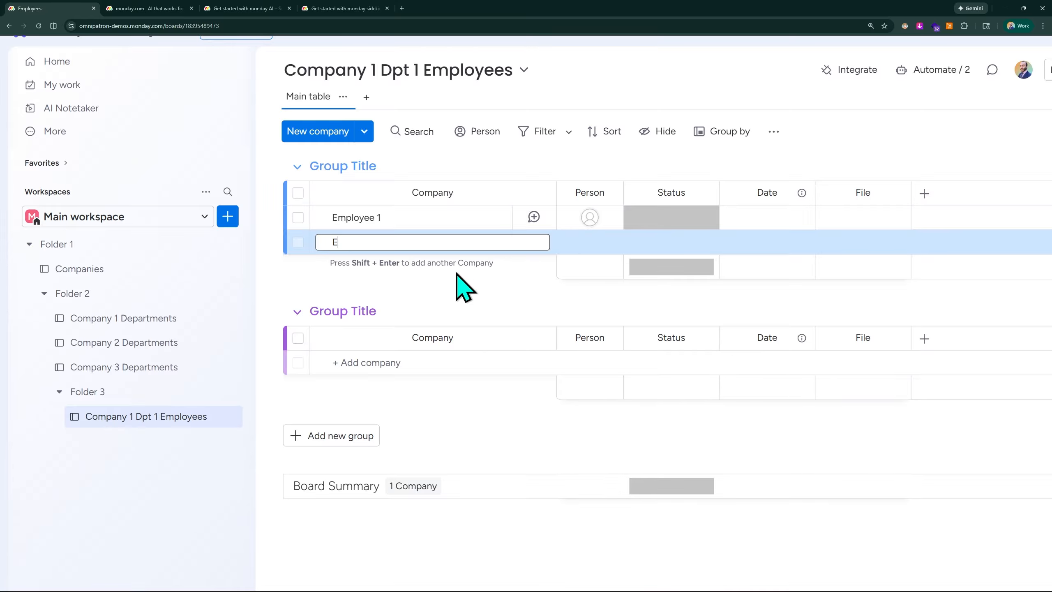
text(mployee 2)
key(Return)
text(Employee 3)
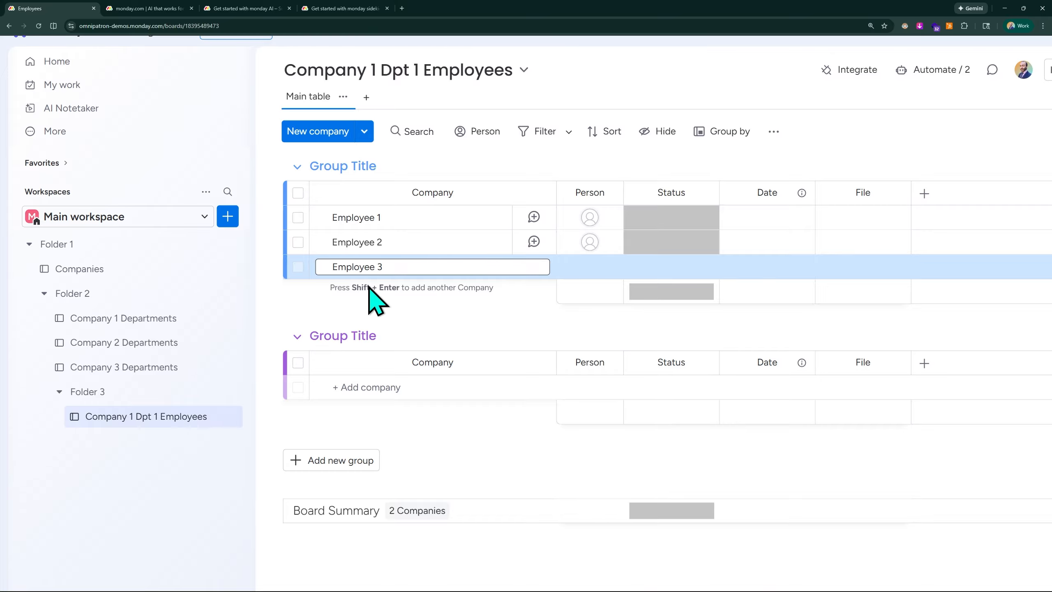
key(Return)
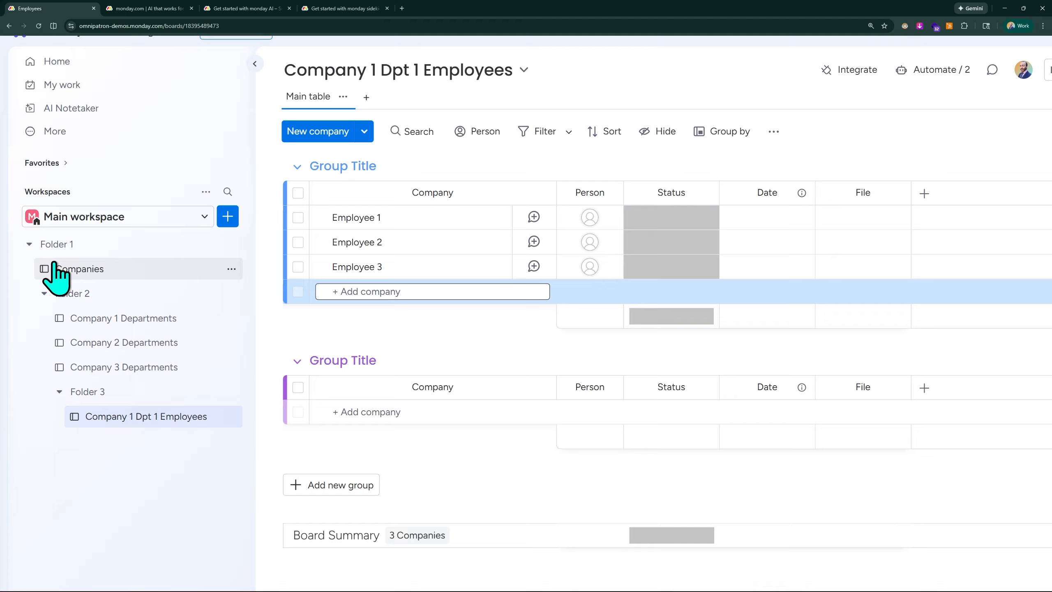
Step: Review the Companies, Company 1 Dpt 1 Employees and Company 1 Departments boards
scroll(92, 265, left, 1)
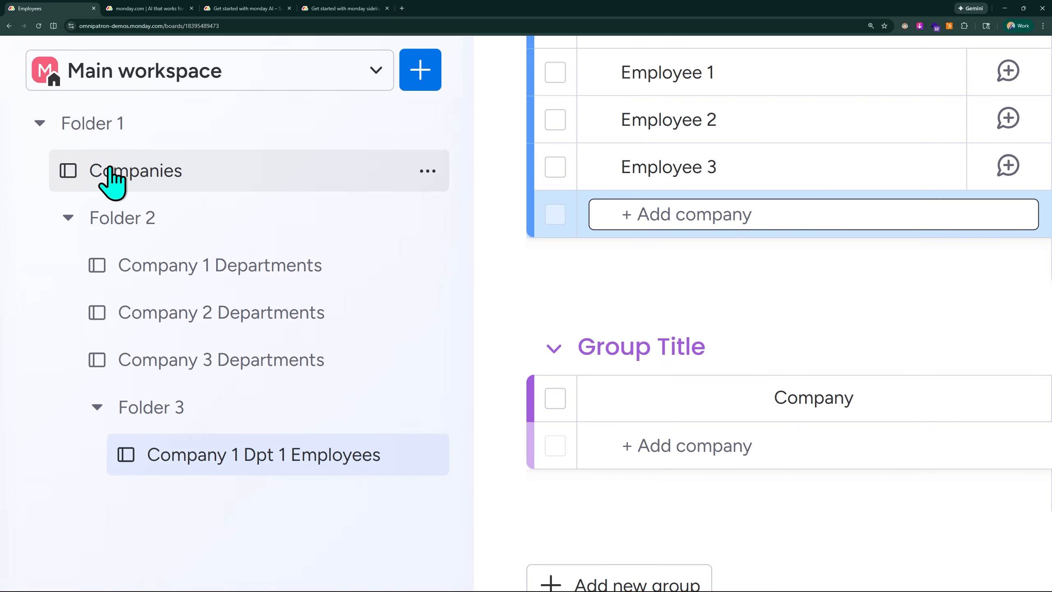
click(153, 176)
scroll(149, 174, down, 3)
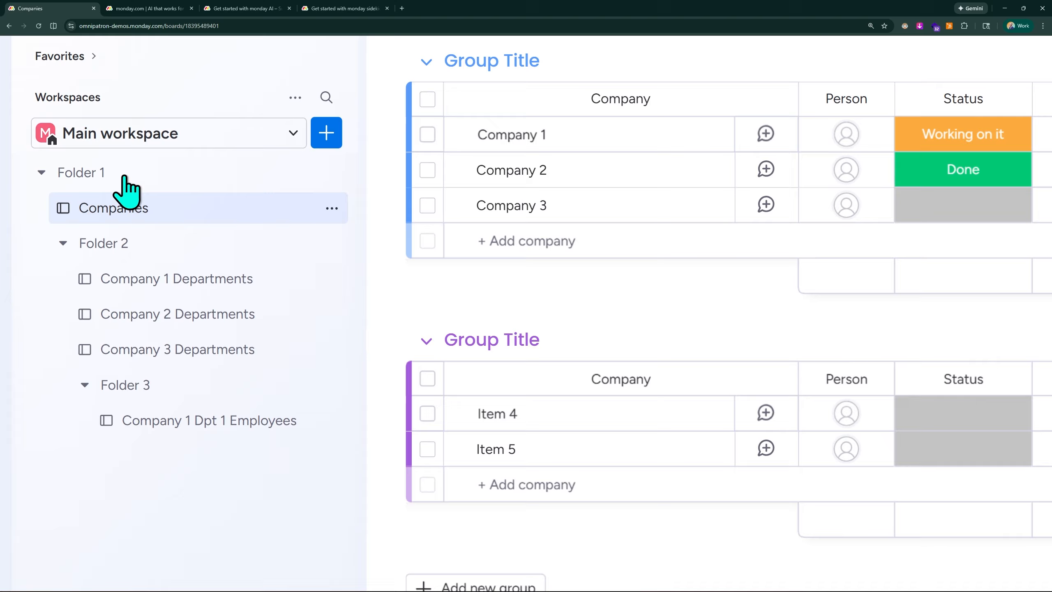
scroll(124, 176, up, 1)
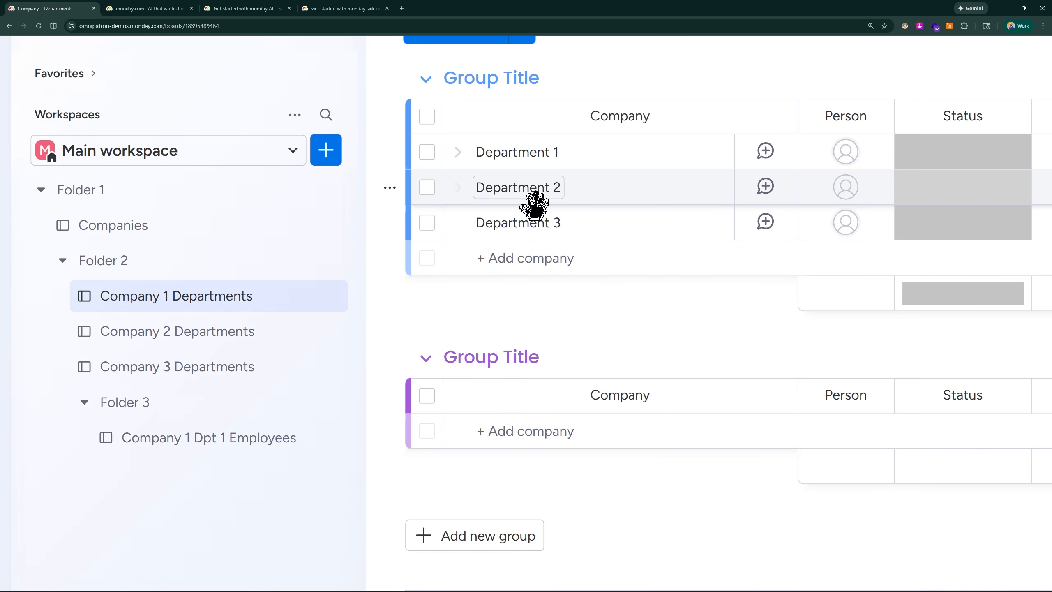
click(188, 439)
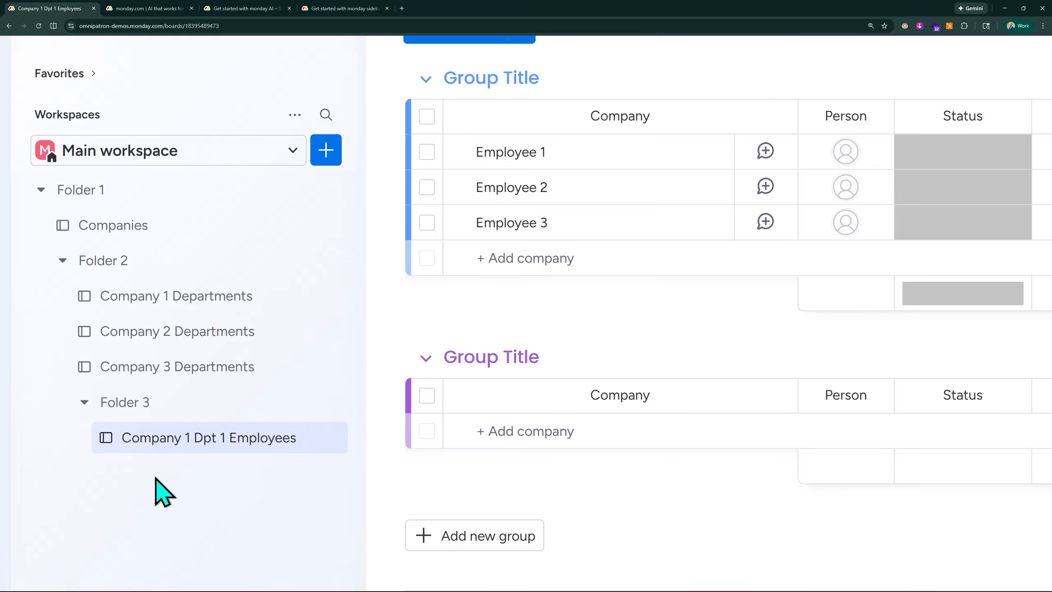
key(ctrl+minus)
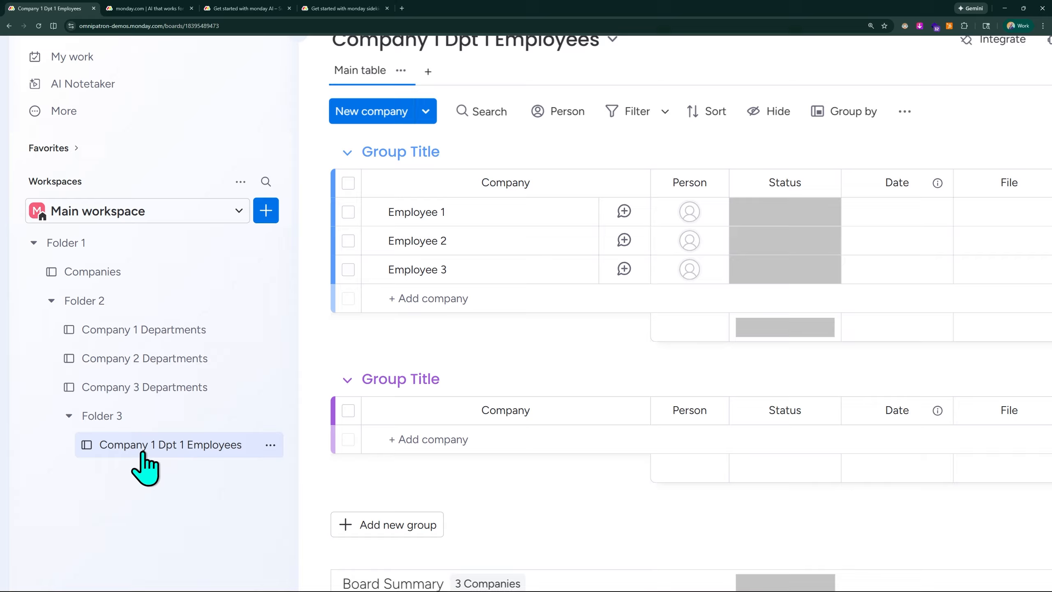
scroll(143, 464, down, 2)
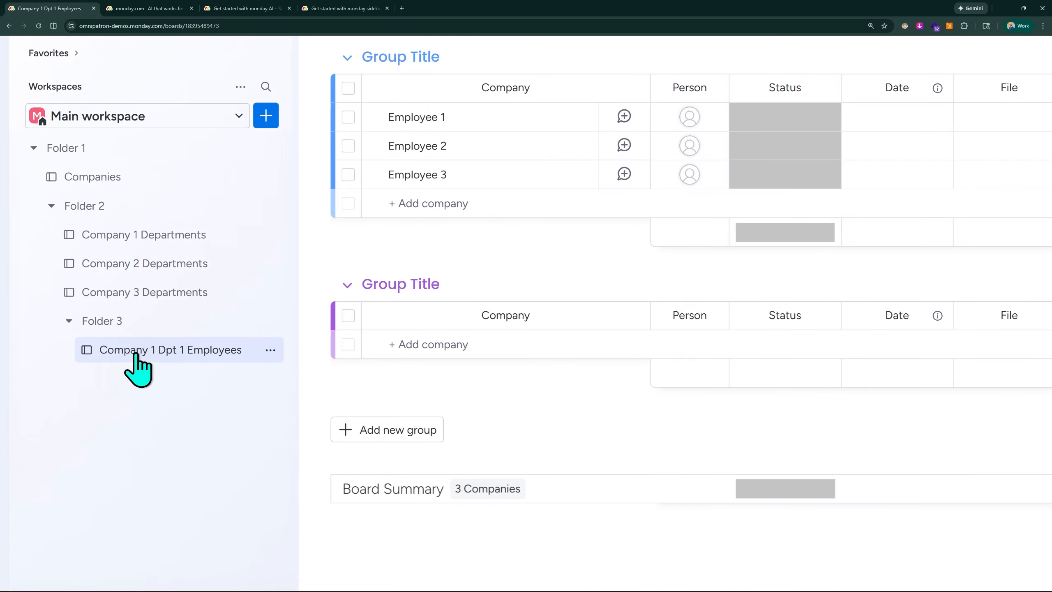
click(145, 235)
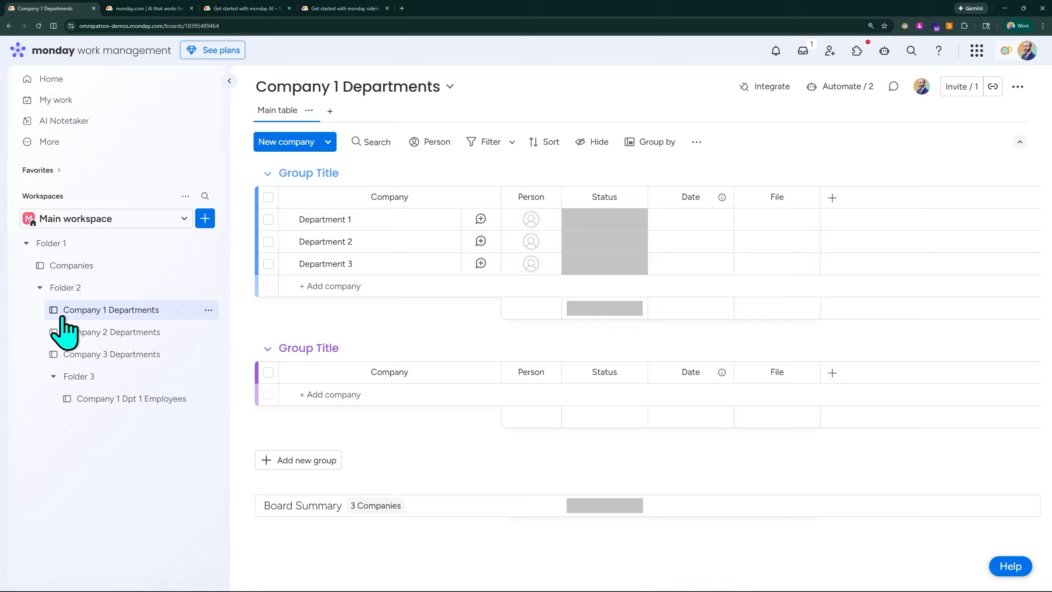
Step: Open the Companies board, expand Company 1 and add subitems Department 1, Department 2 and Department 3
click(99, 272)
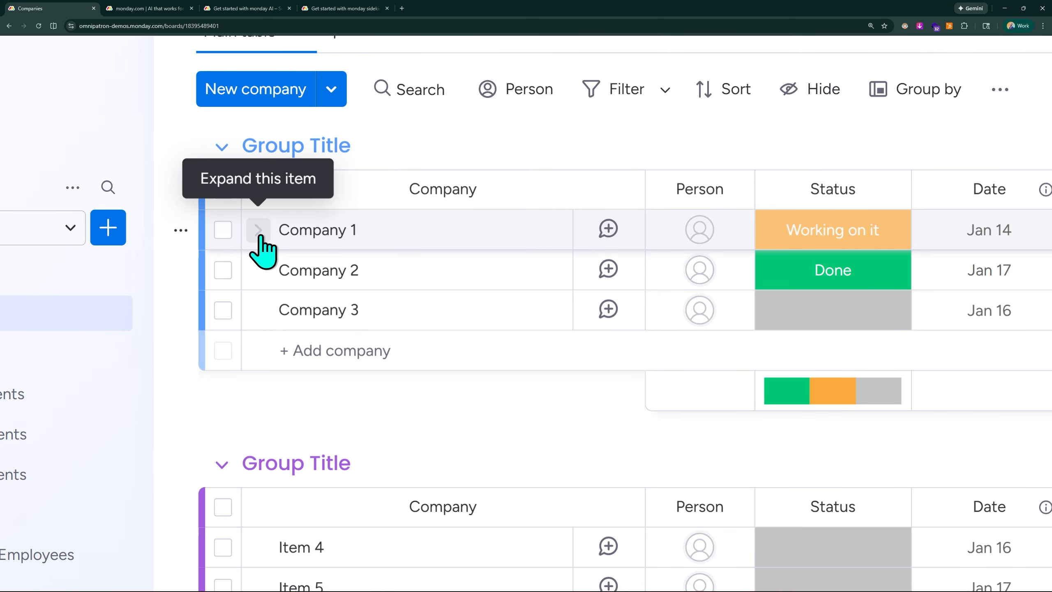
click(258, 231)
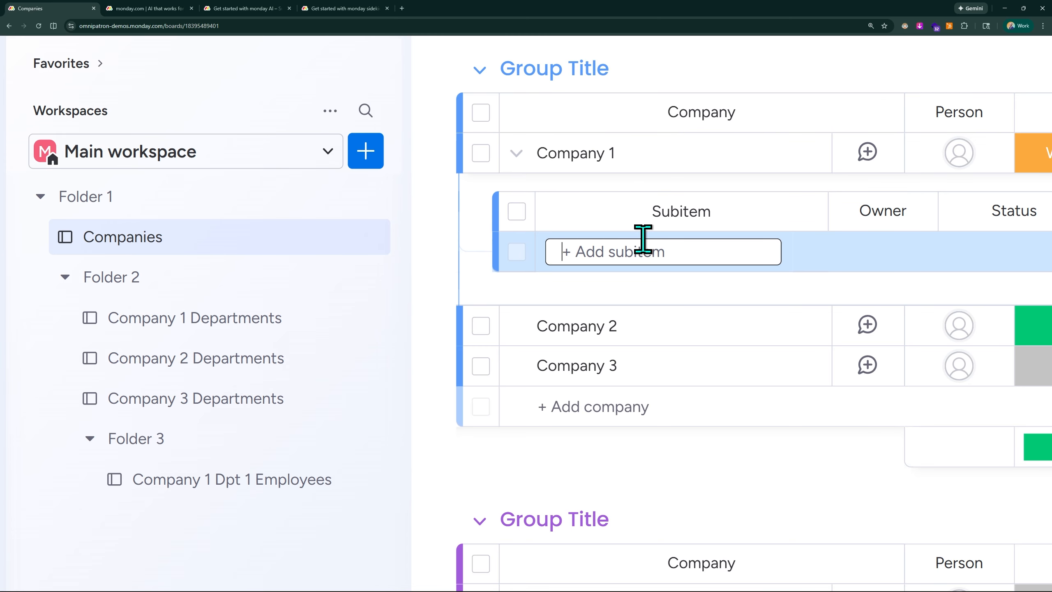
text(Dep)
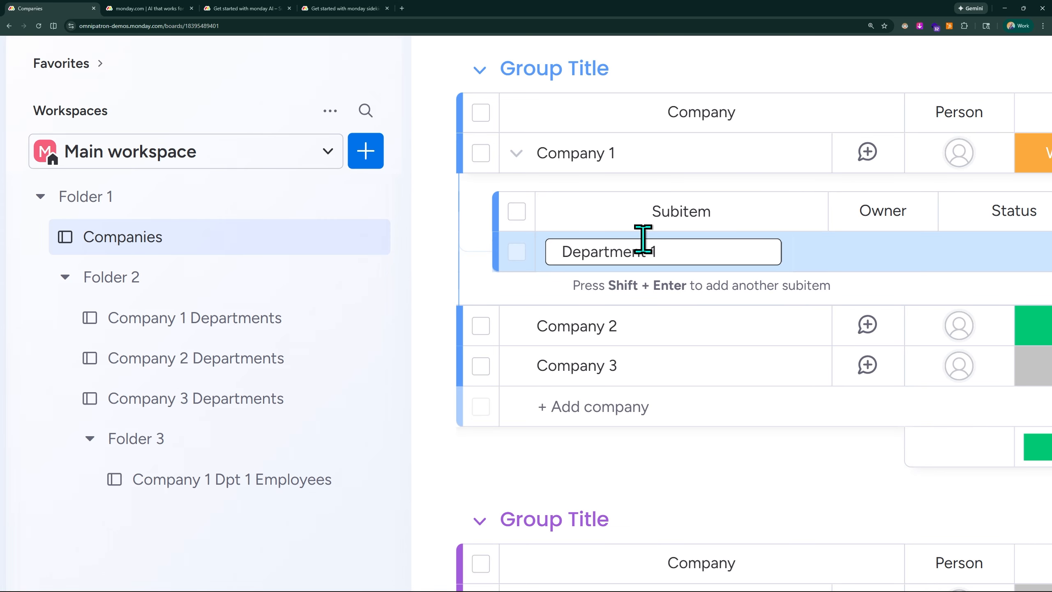
text(artment 1)
key(Return)
text(Depa)
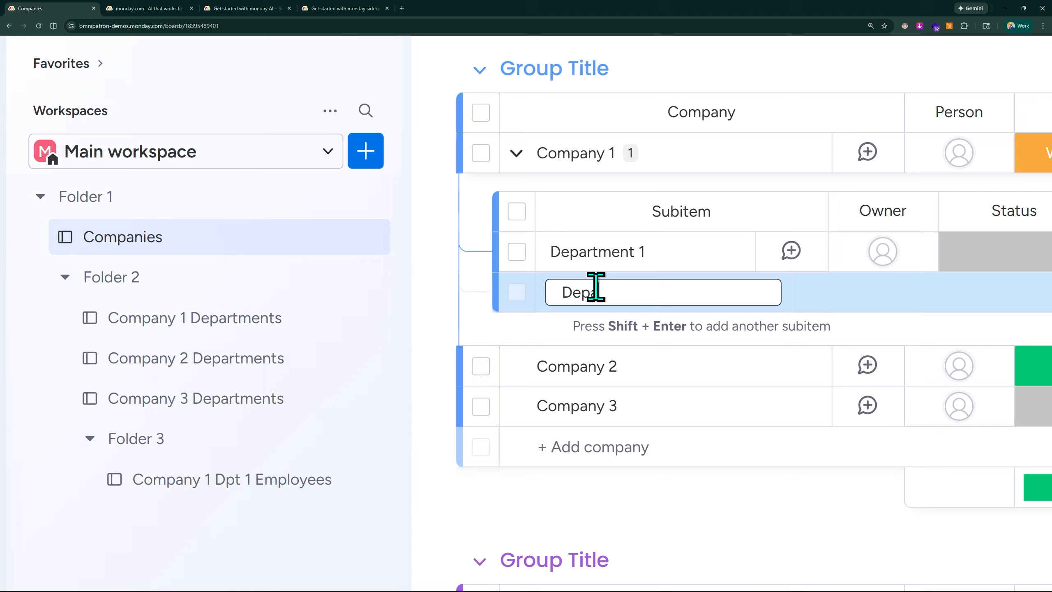
key(Return)
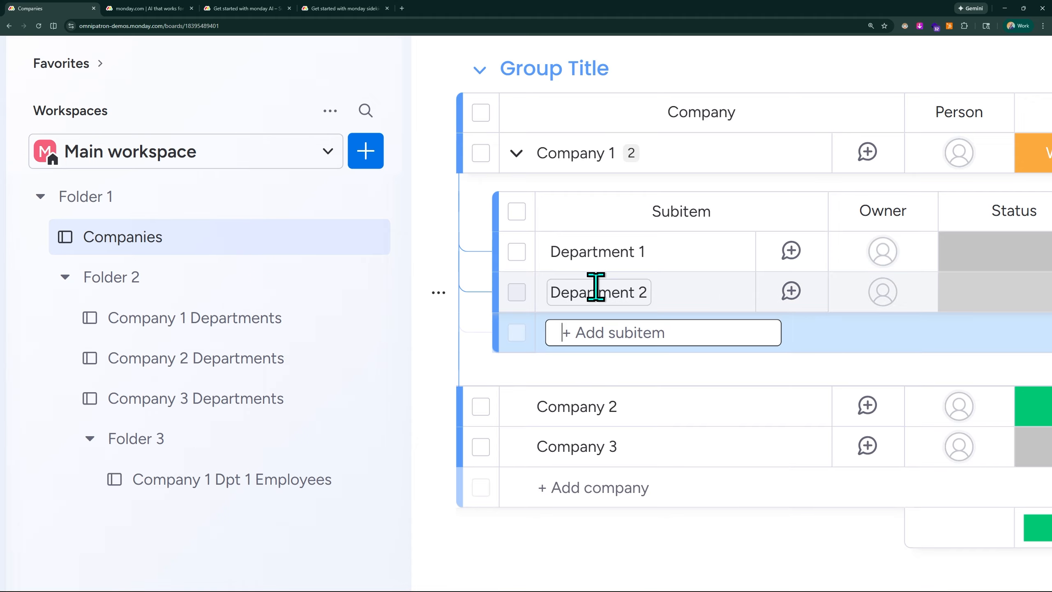
text(Department 3)
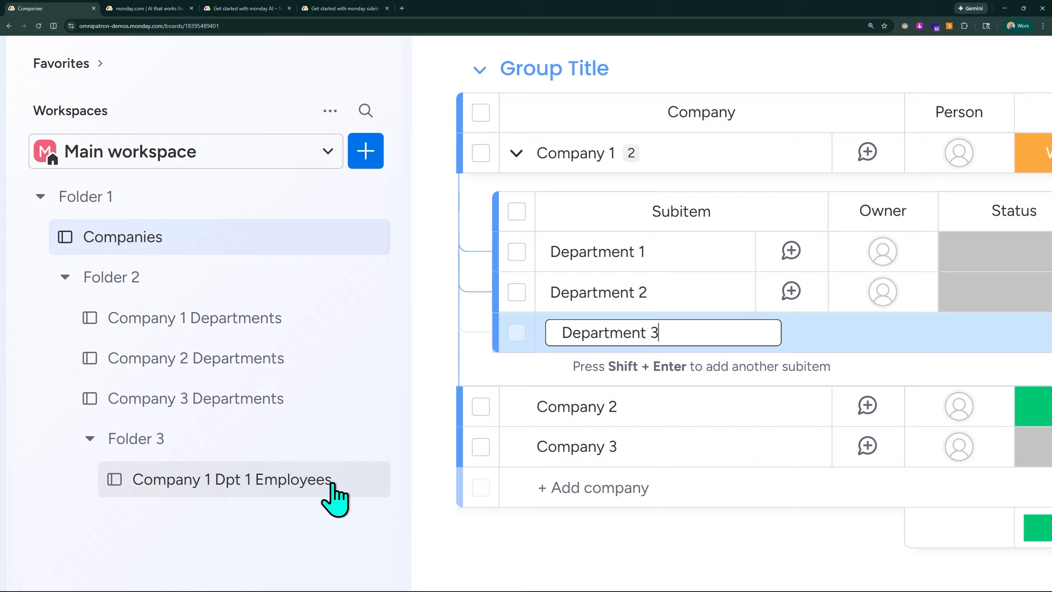
key(Return)
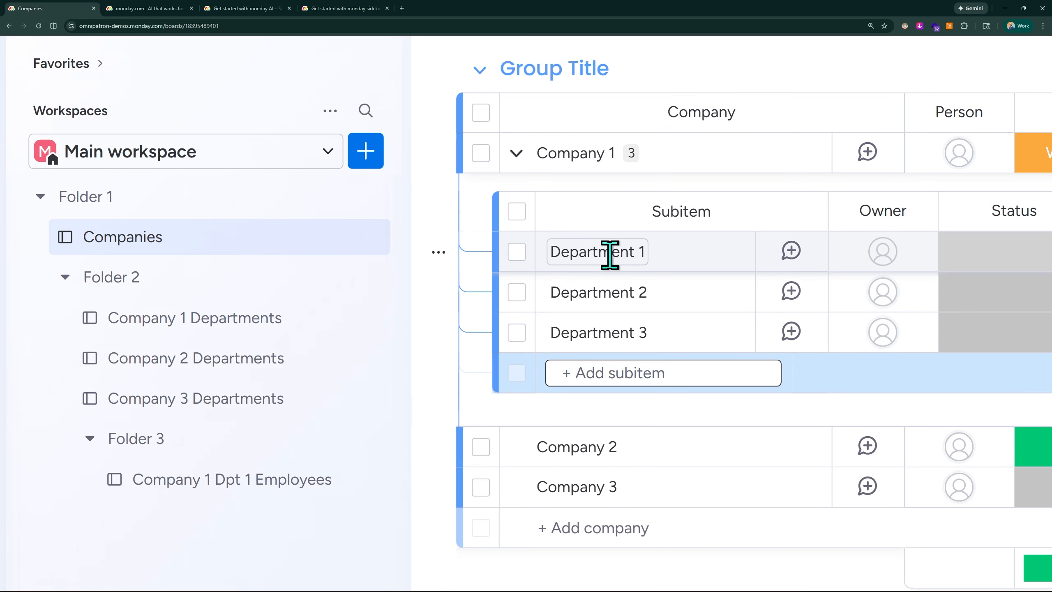
Step: Rename the first group of the Companies board to Company 1
click(192, 327)
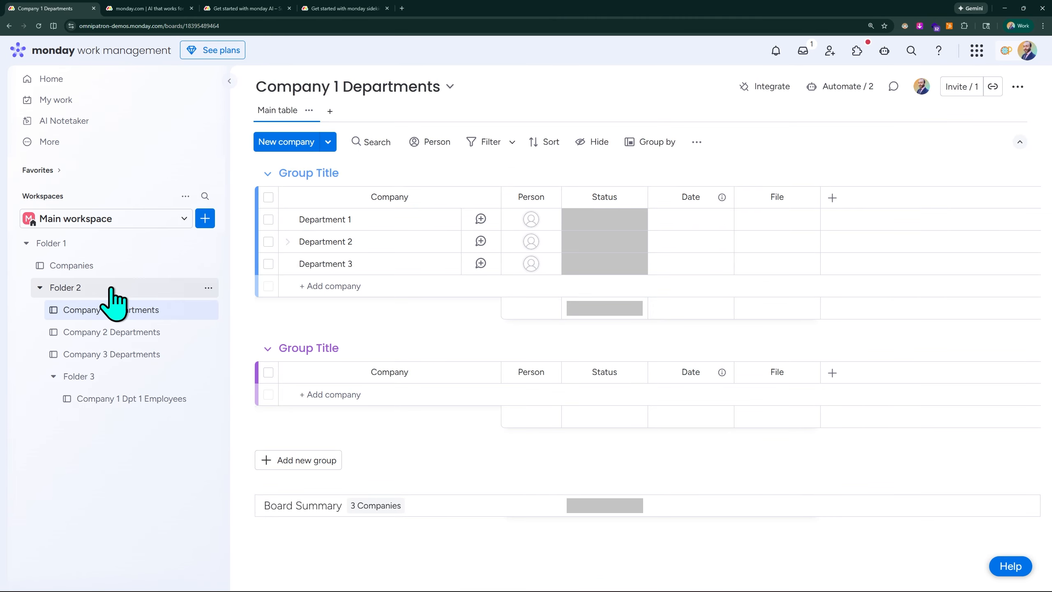
click(78, 266)
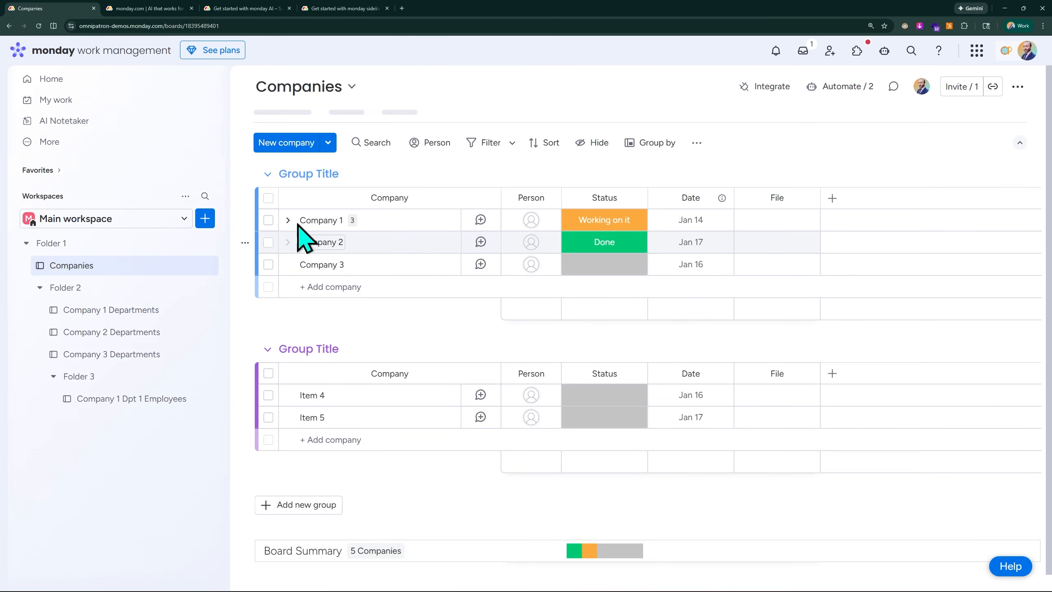
click(288, 220)
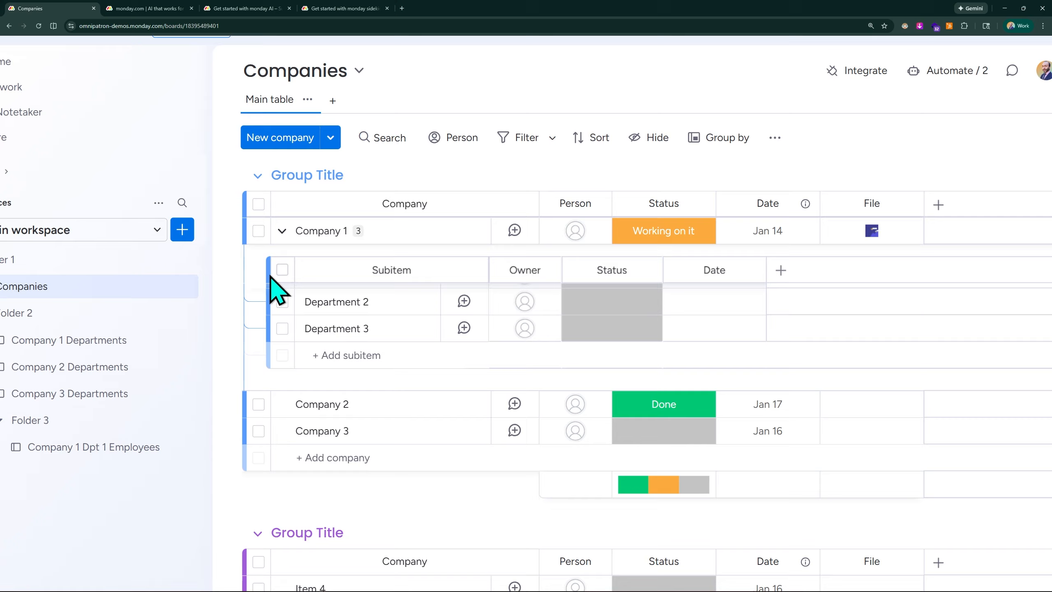
scroll(275, 439, down, 3)
scroll(290, 414, up, 4)
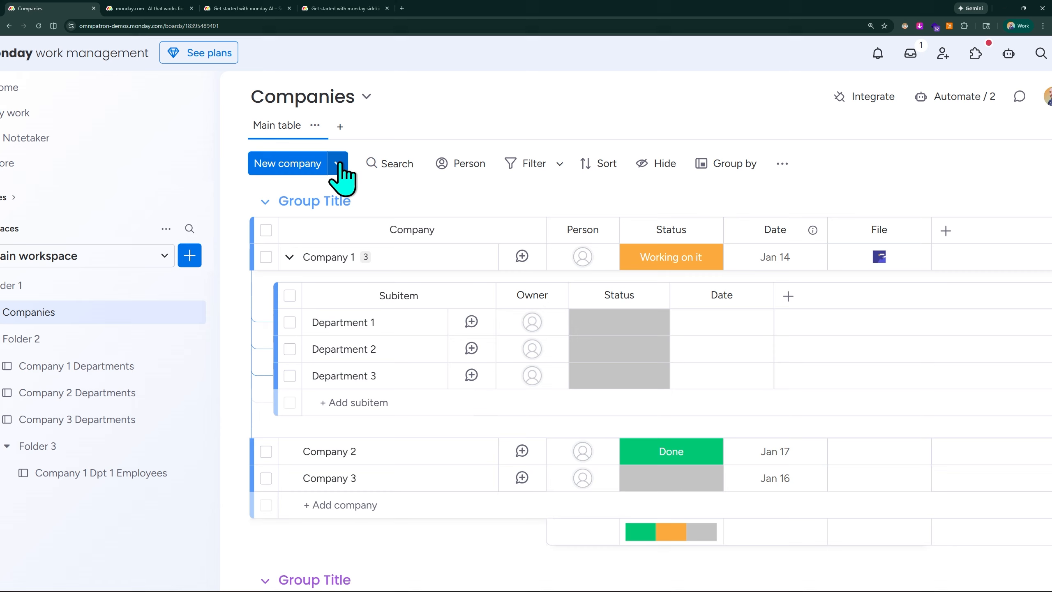
scroll(187, 332, left, 3)
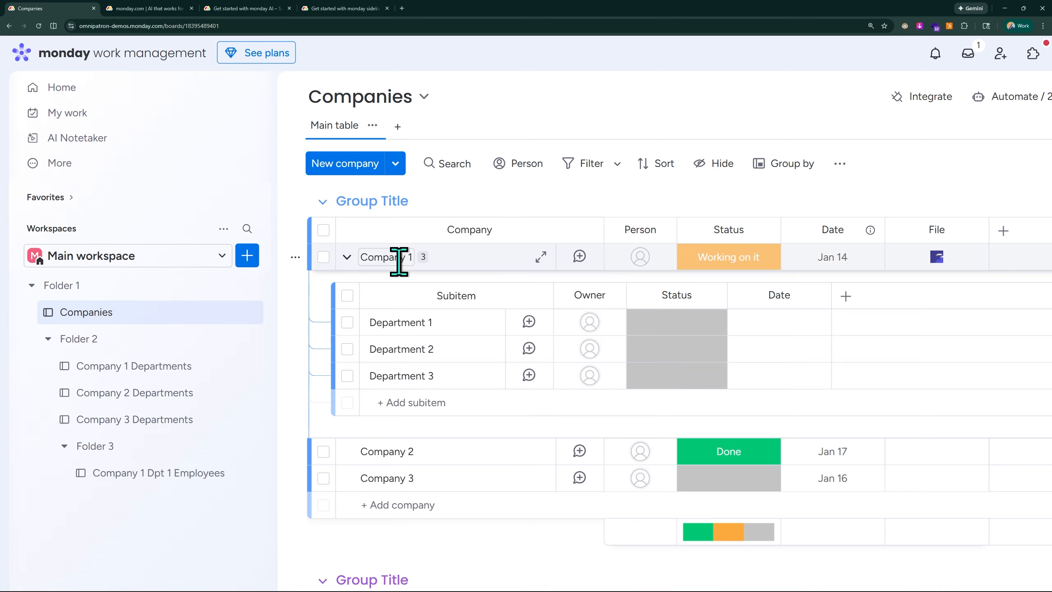
click(361, 199)
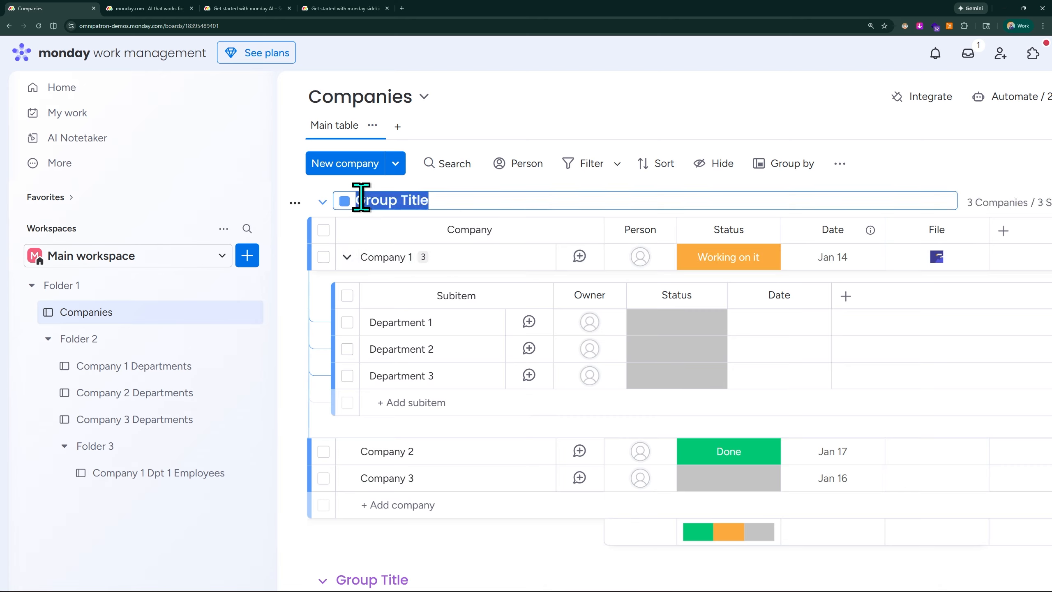
key(BackSpace)
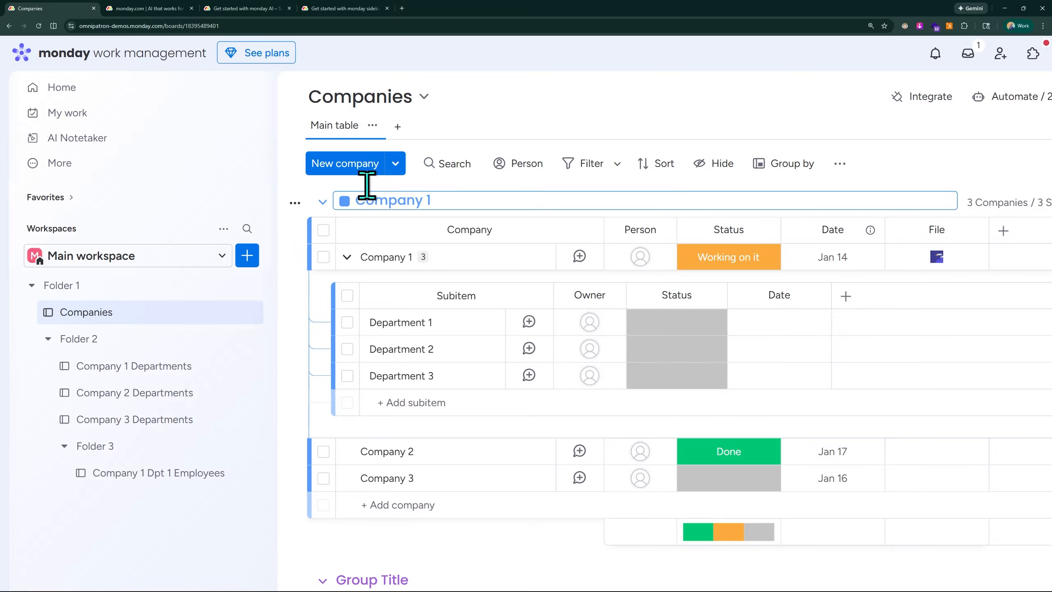
click(456, 124)
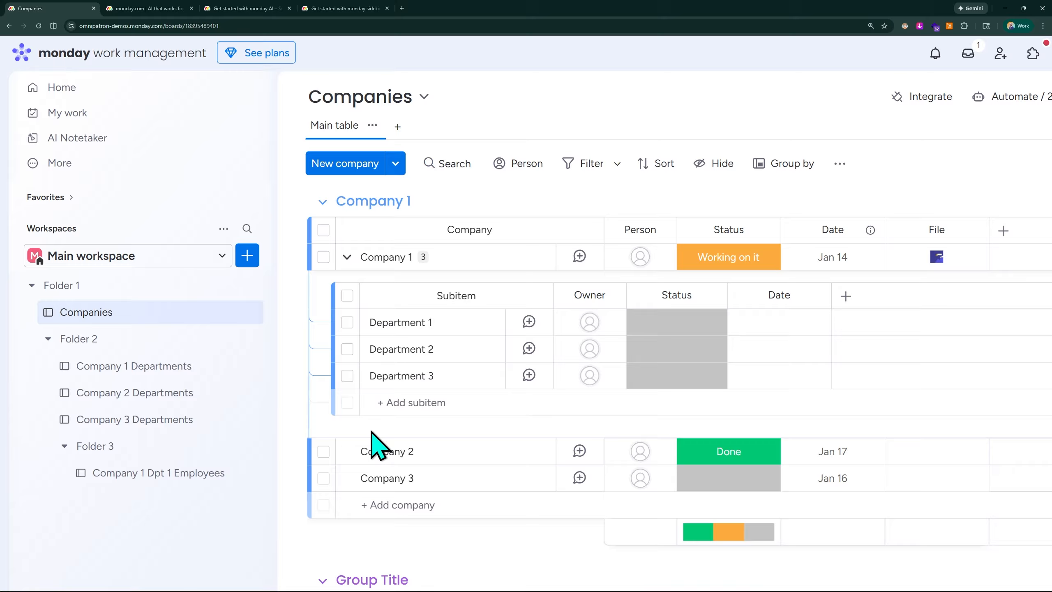
Step: Rename the second group of the Companies board to Company 2
scroll(288, 514, down, 4)
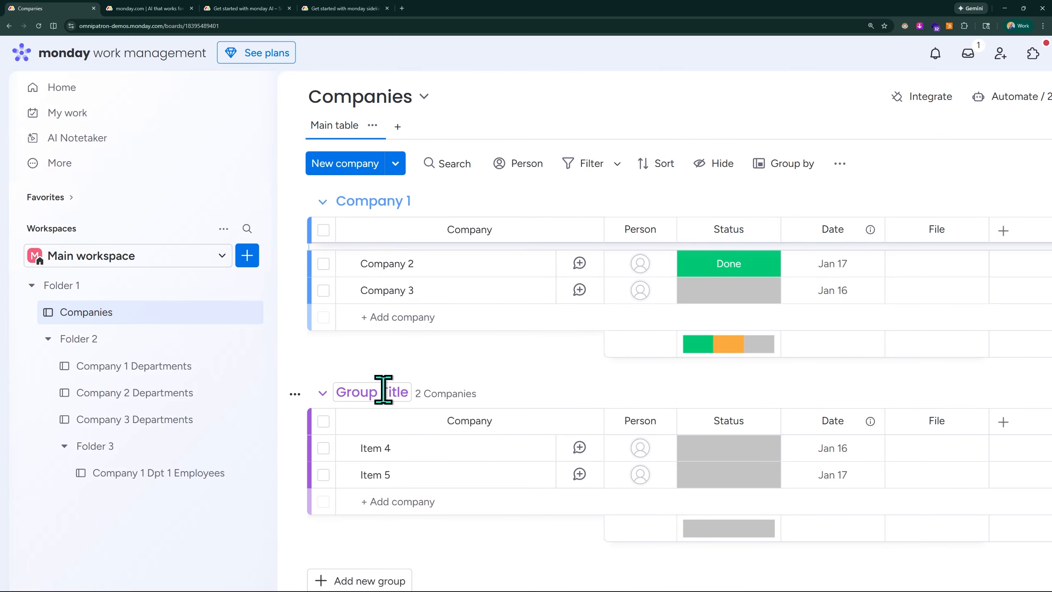
click(382, 392)
text(Company 2)
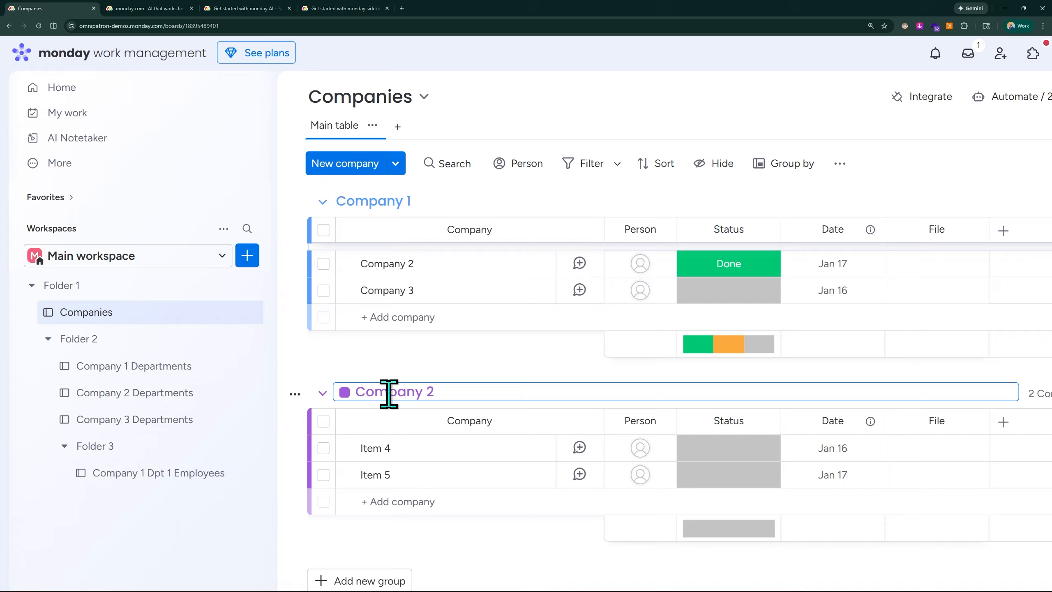
scroll(387, 394, down, 3)
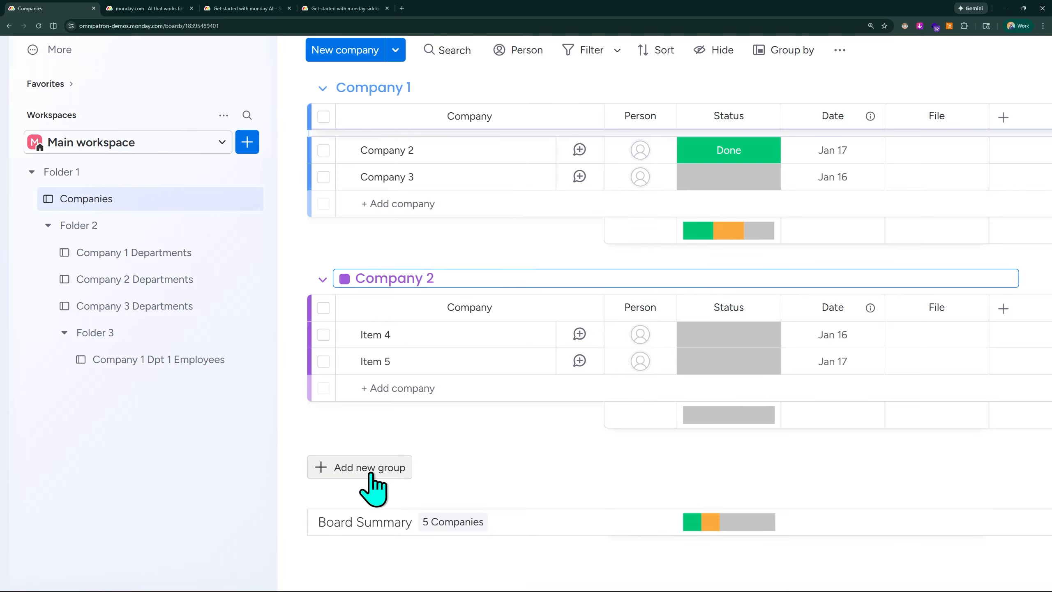
Step: Add a new group to the Companies board and name it Company 3
click(383, 487)
click(386, 462)
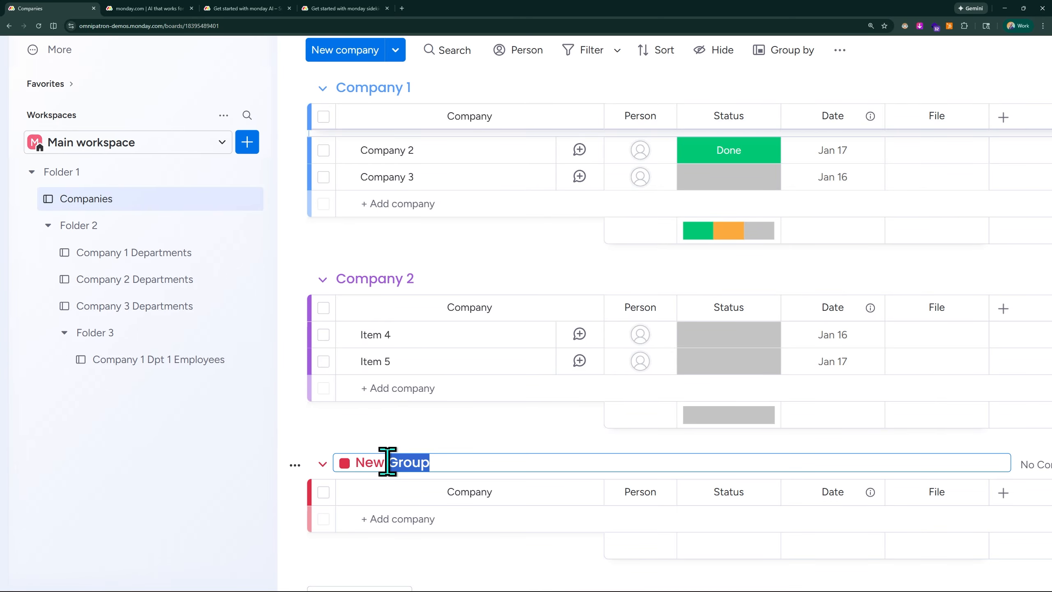
text(Company)
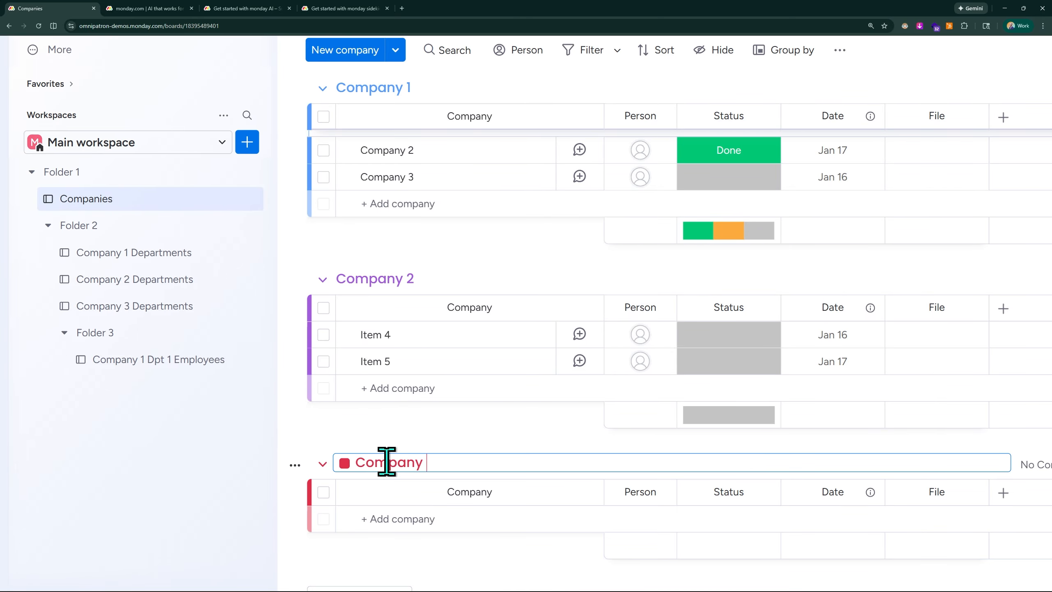
text( 3)
key(Return)
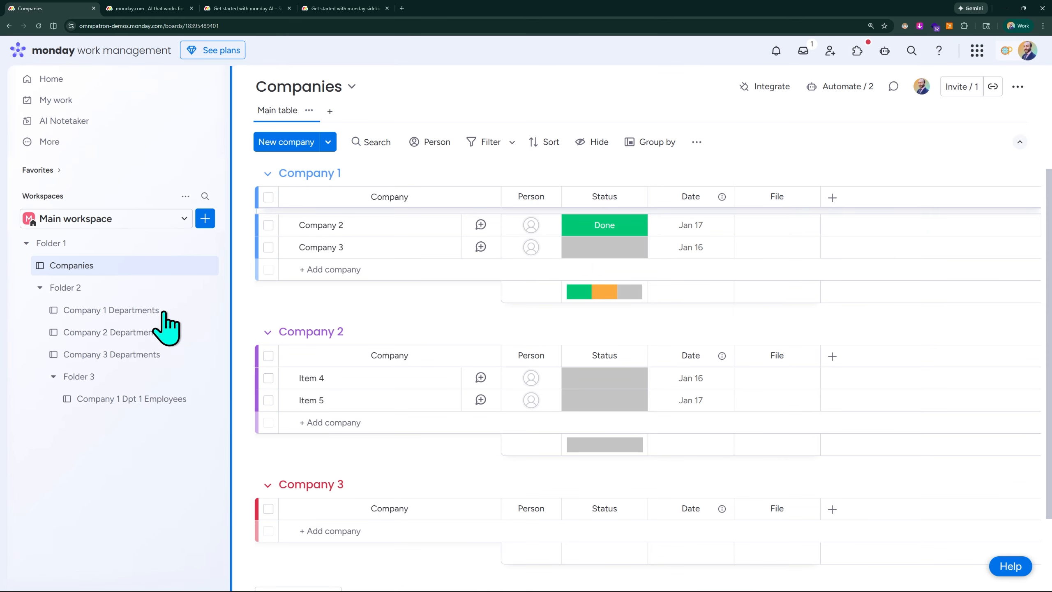
Step: Collapse and re-expand the Company 1, Company 2 and Company 3 groups to review the board
scroll(321, 245, up, 4)
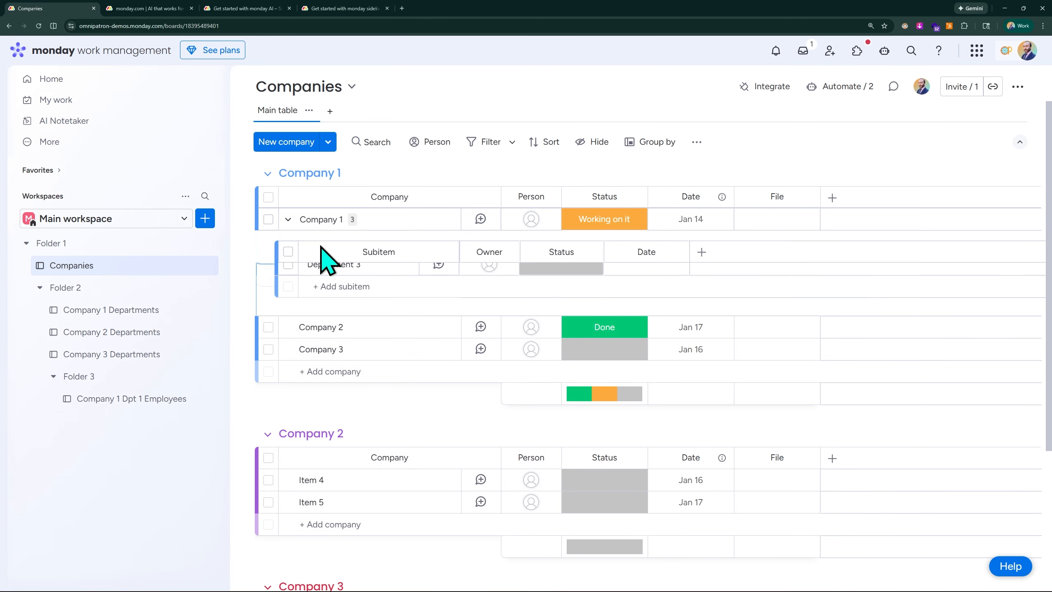
scroll(331, 358, down, 5)
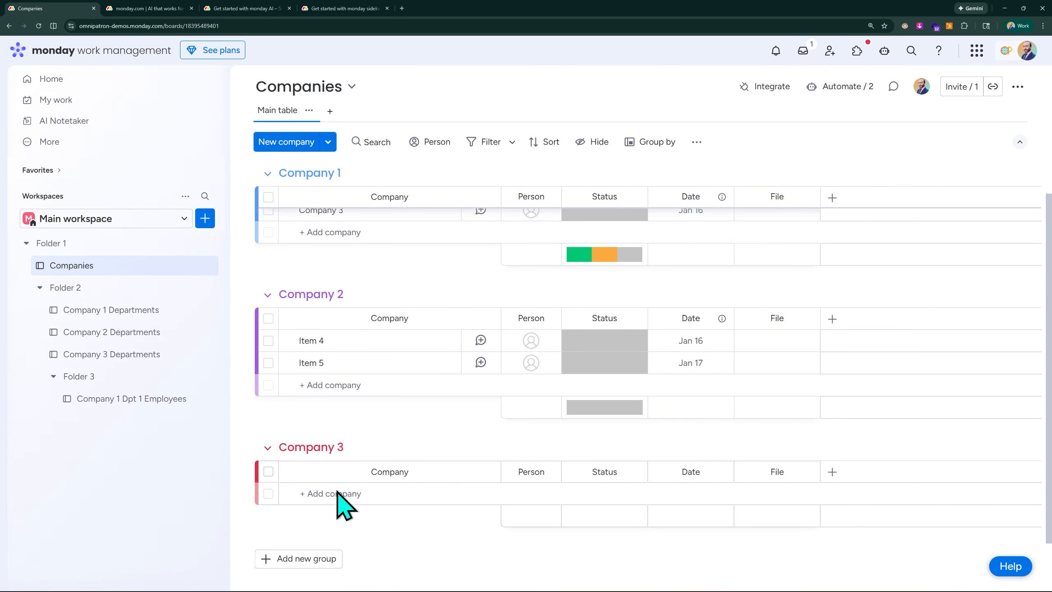
scroll(337, 492, up, 5)
click(268, 174)
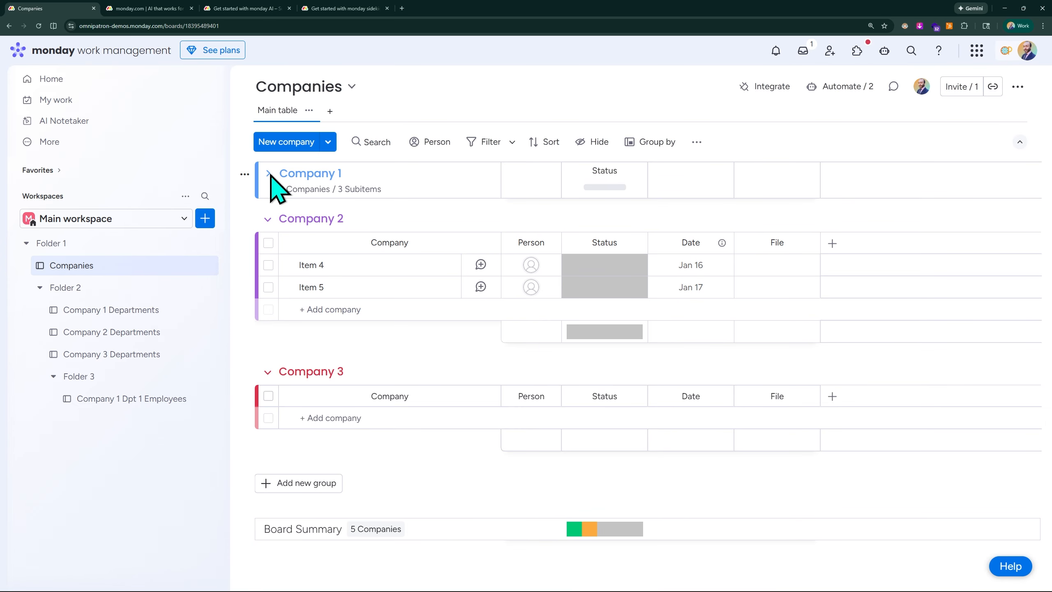
click(268, 218)
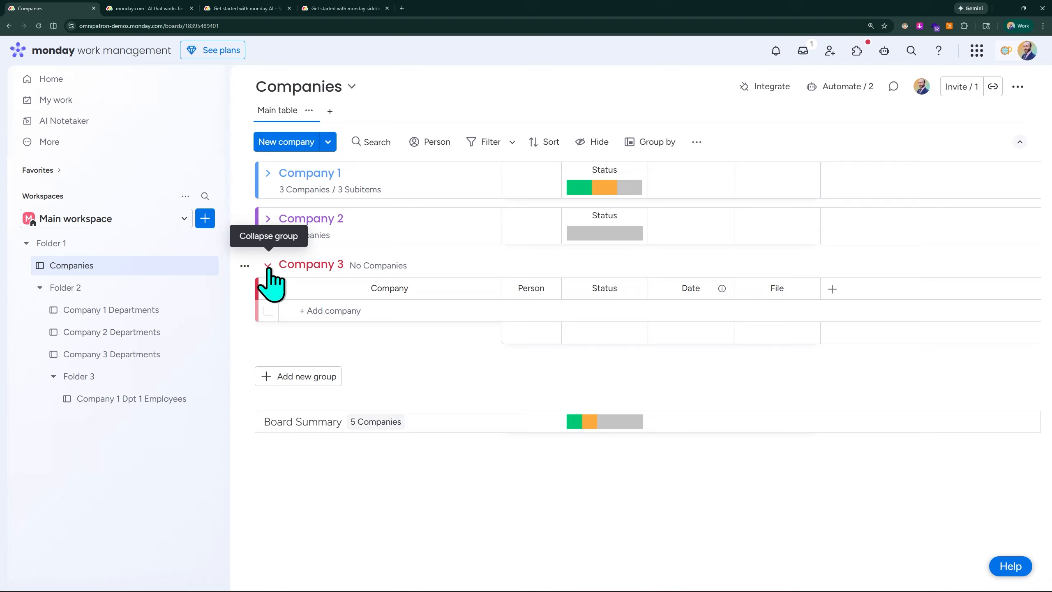
click(268, 264)
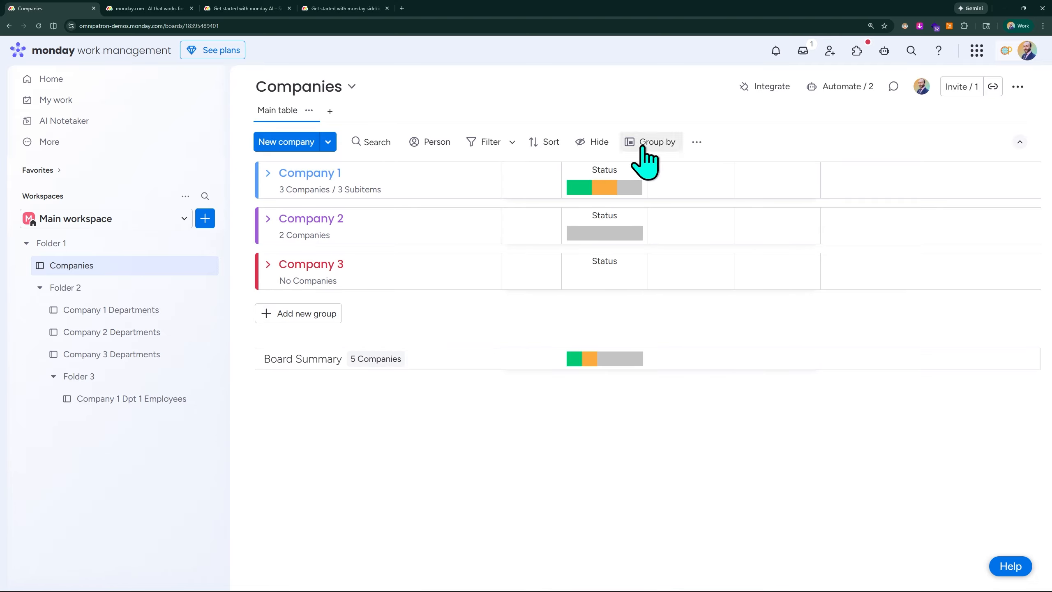
click(268, 264)
click(267, 218)
click(268, 173)
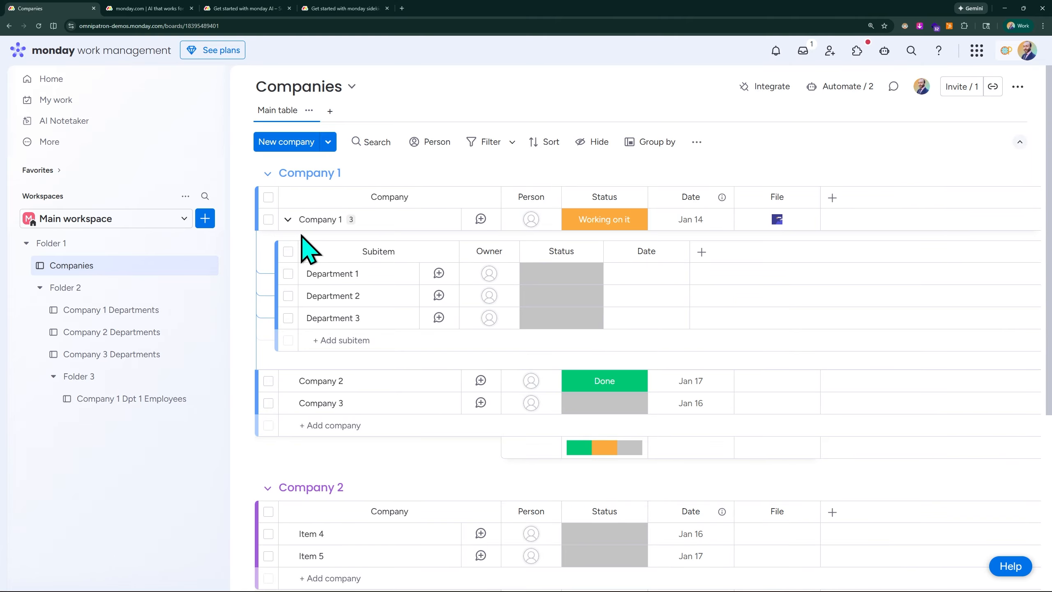
Step: Rename the Company 1 item to Department 1 and delete its three subitems
click(319, 219)
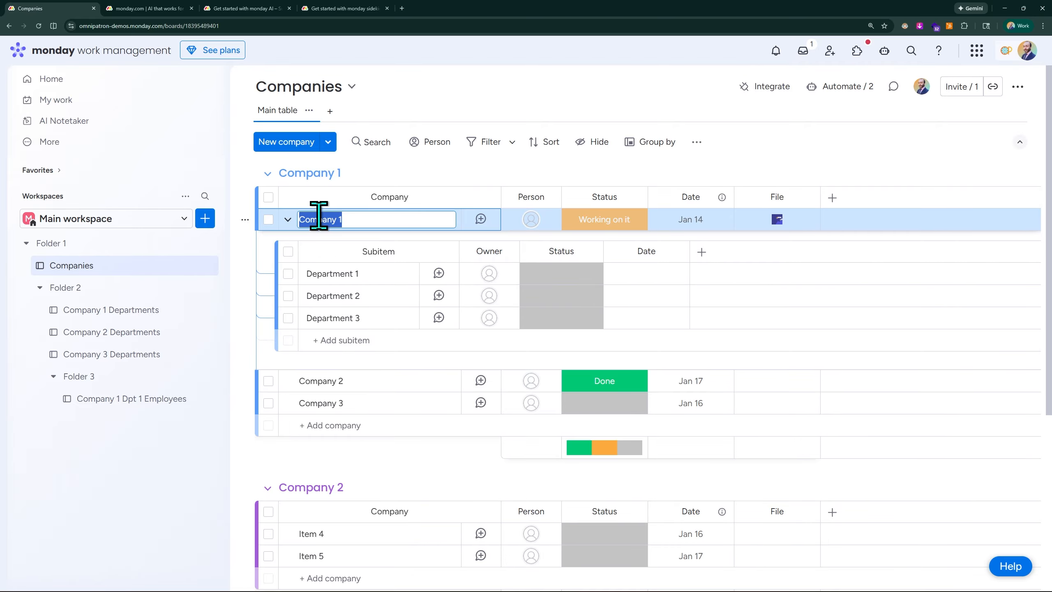
text(Department)
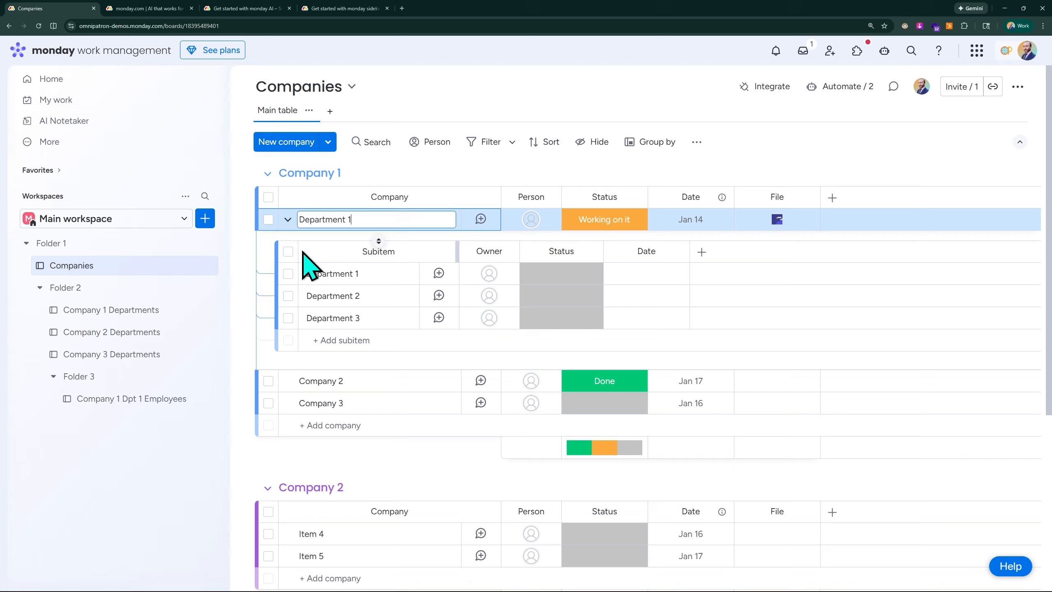
click(288, 251)
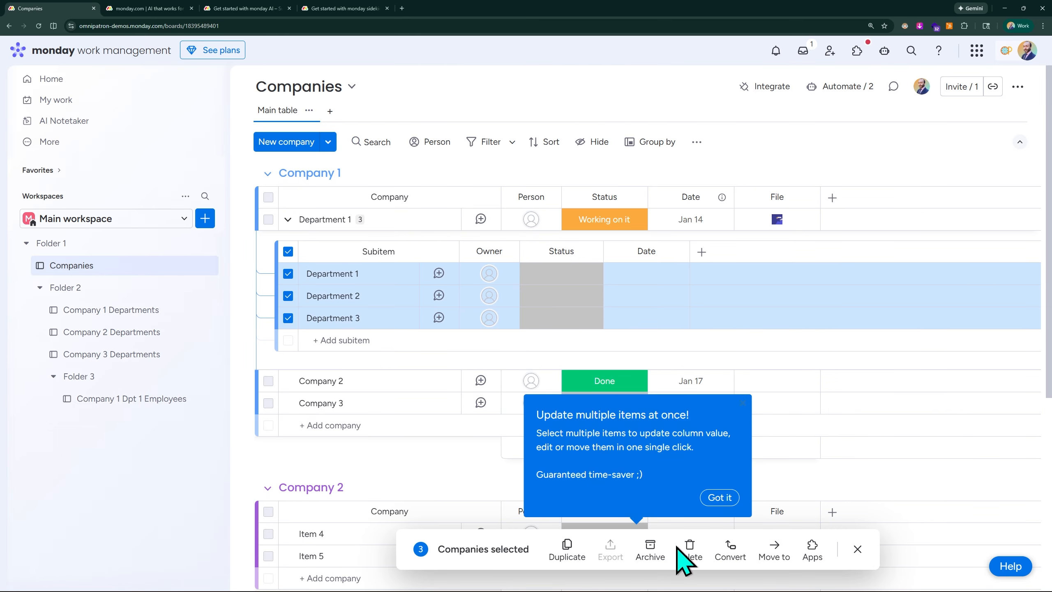
click(688, 548)
click(650, 339)
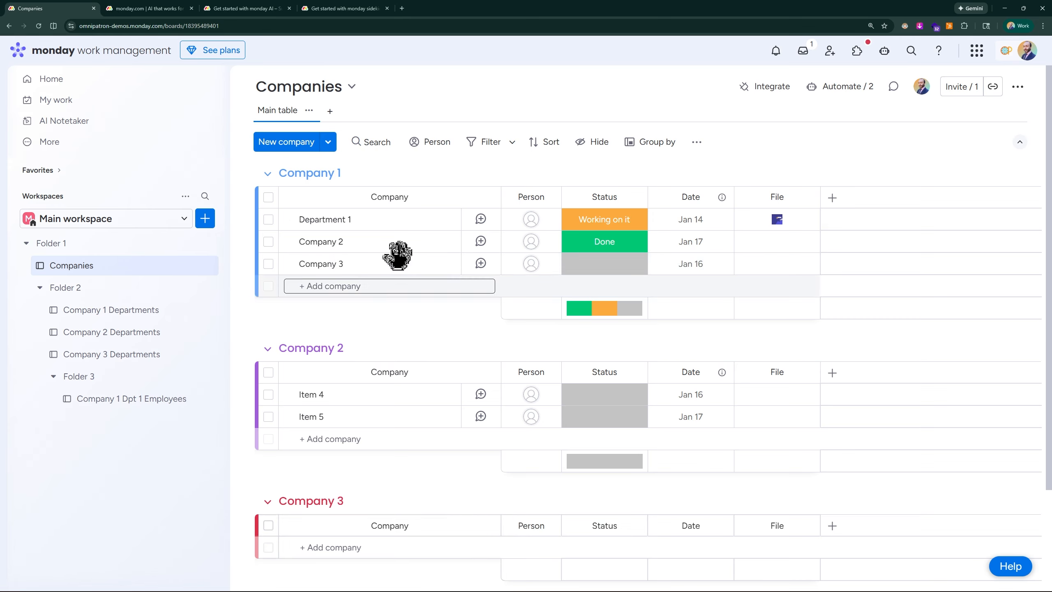
Step: Rename the Company 2 item in the Company 1 group to Department 2
double_click(320, 242)
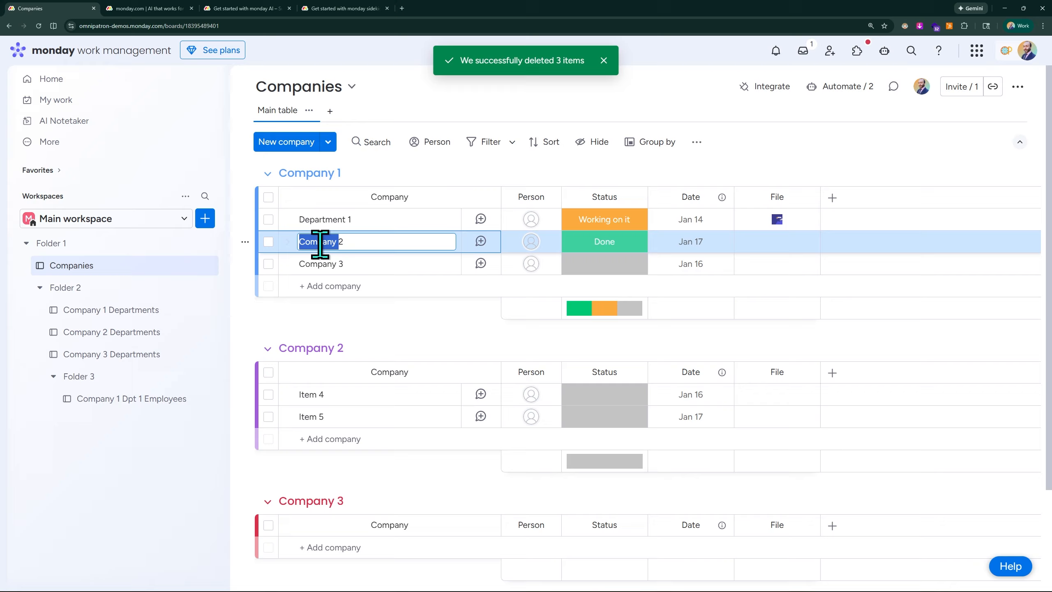
mouse_move(320, 242)
mouse_down()
mouse_move(371, 245)
mouse_move(334, 242)
mouse_up()
click(334, 244)
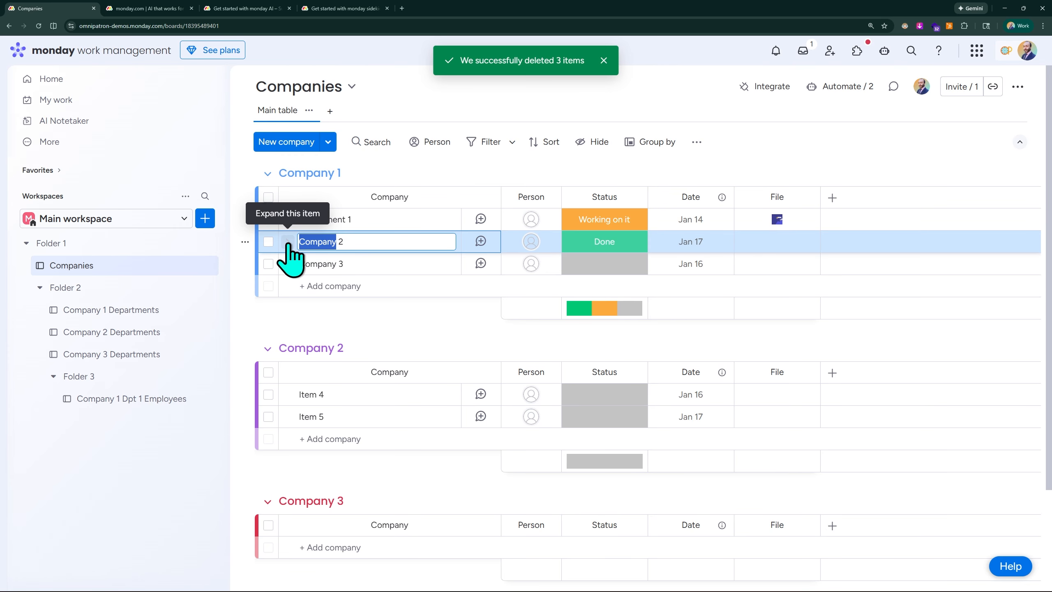
key(ctrl+BackSpace)
text(Department)
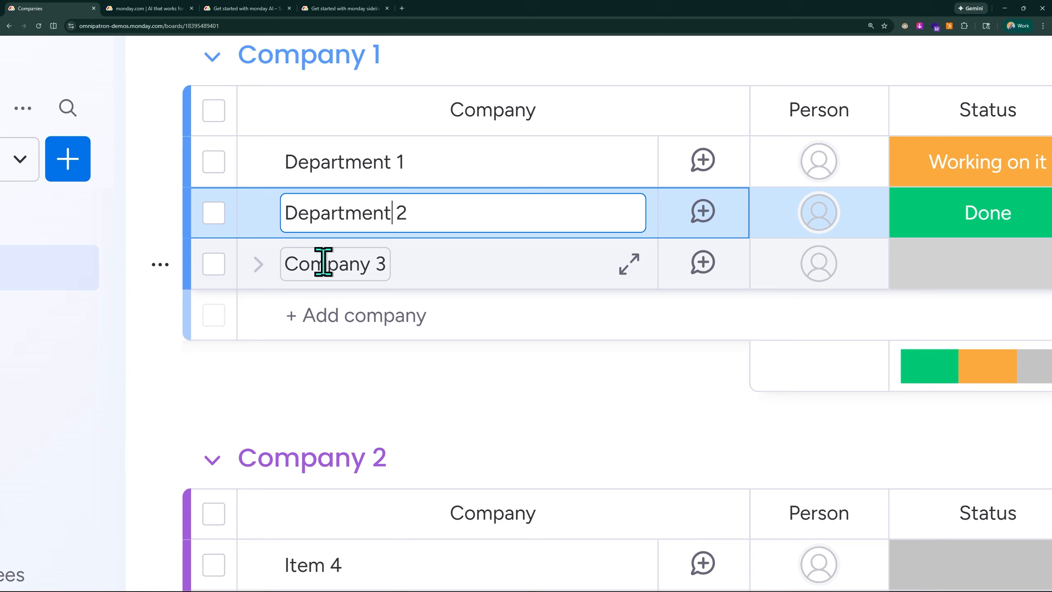
Step: Rename the Company 3 item in the Company 1 group to Department 3
click(309, 264)
mouse_move(309, 264)
mouse_down()
mouse_move(305, 277)
mouse_move(316, 263)
mouse_up()
double_click(316, 263)
text(Department)
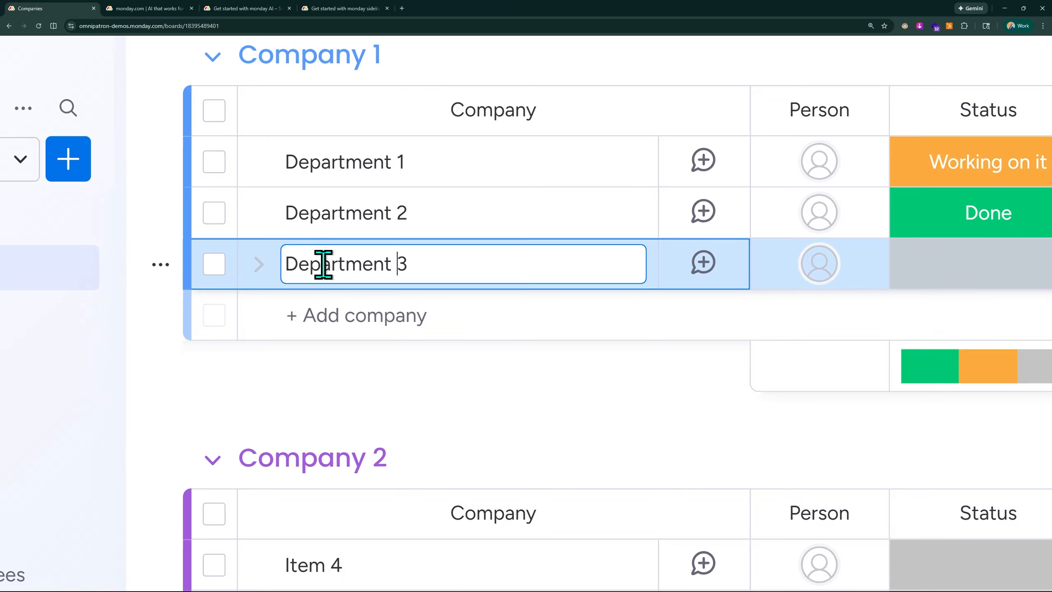
click(110, 348)
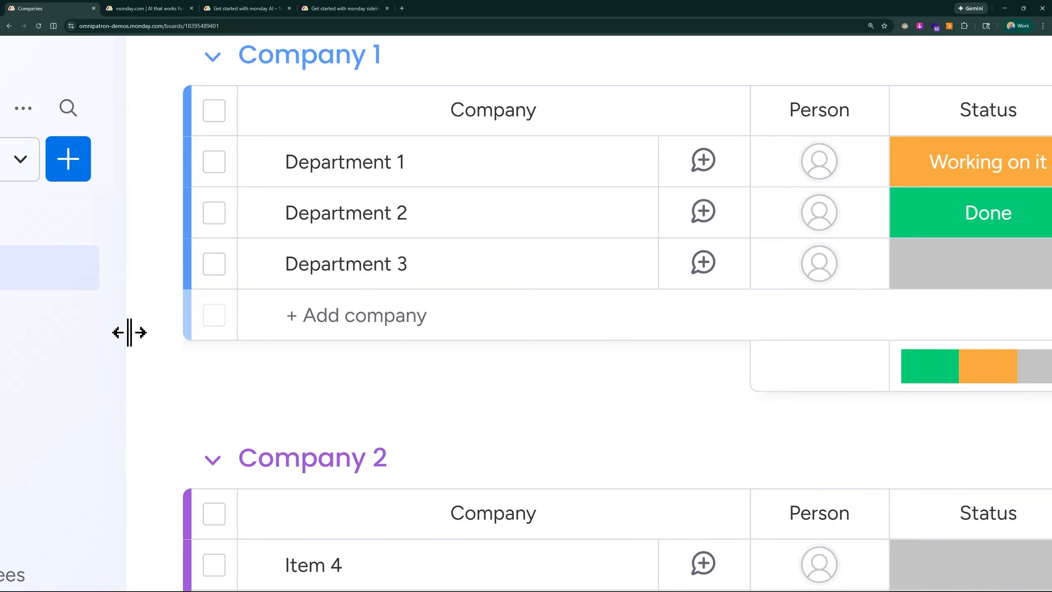
scroll(129, 330, down, 3)
scroll(129, 329, down, 3)
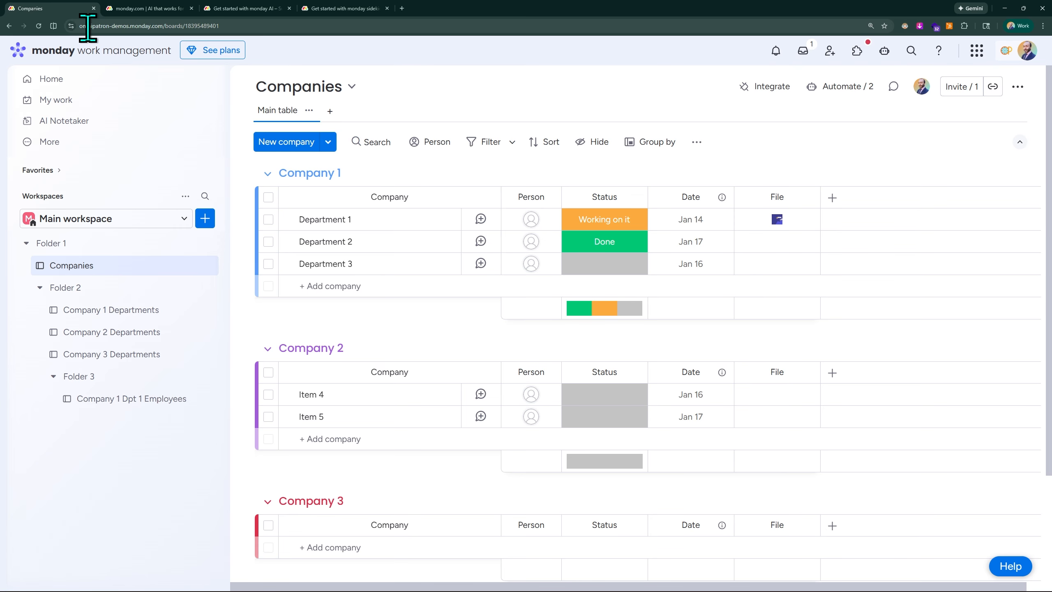
click(122, 226)
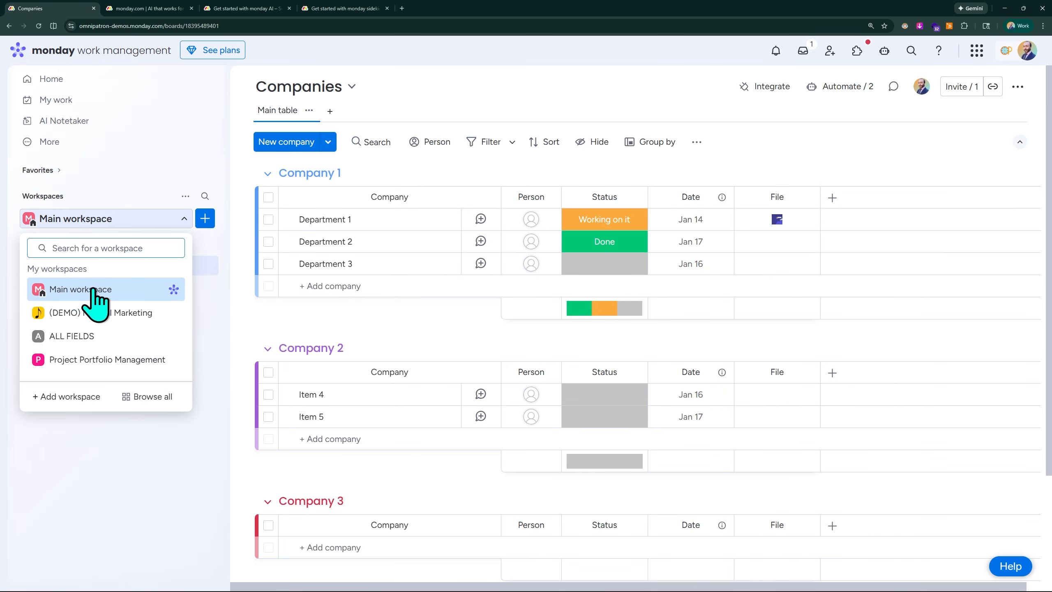
click(117, 230)
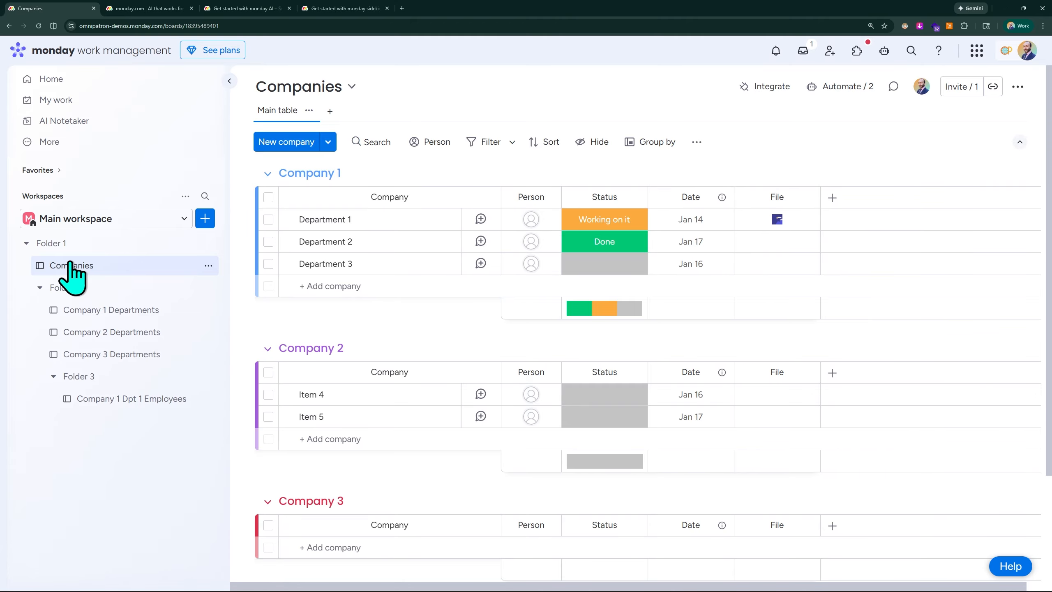
scroll(70, 262, up, 5)
scroll(74, 276, left, 3)
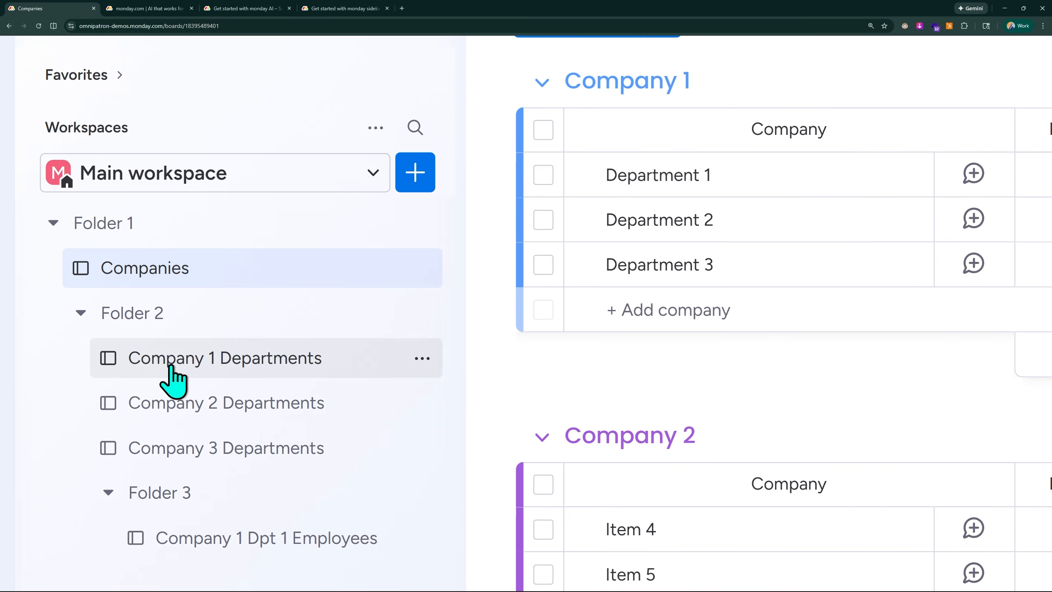
scroll(189, 290, down, 5)
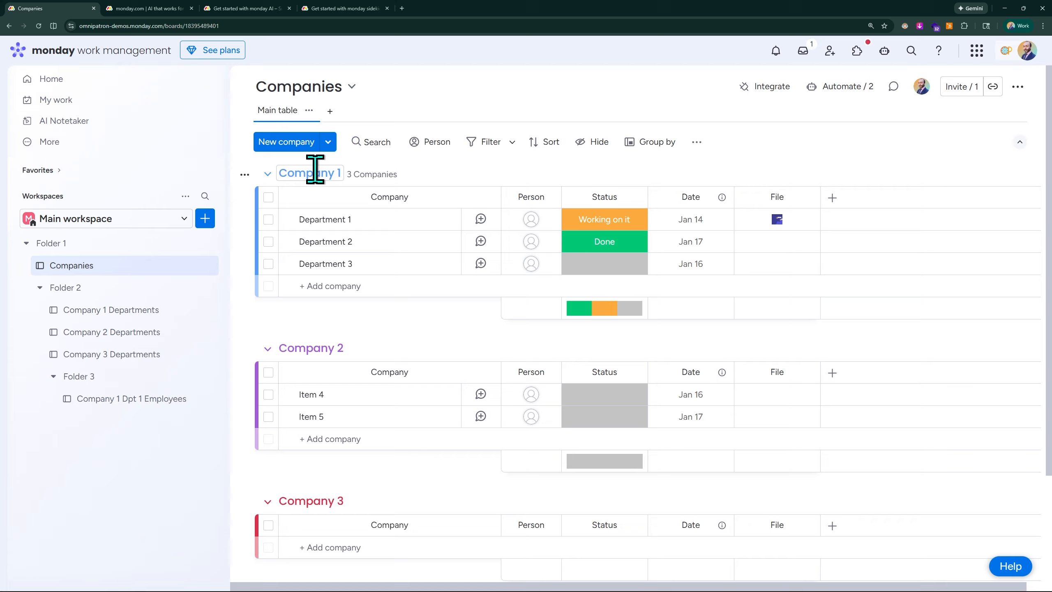
scroll(315, 170, up, 5)
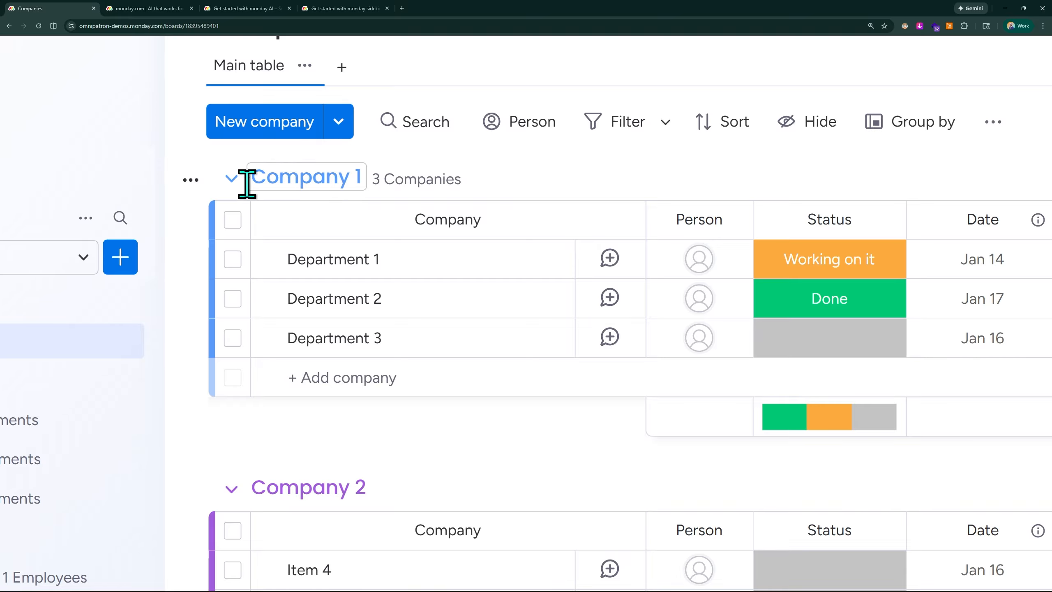
scroll(324, 169, down, 5)
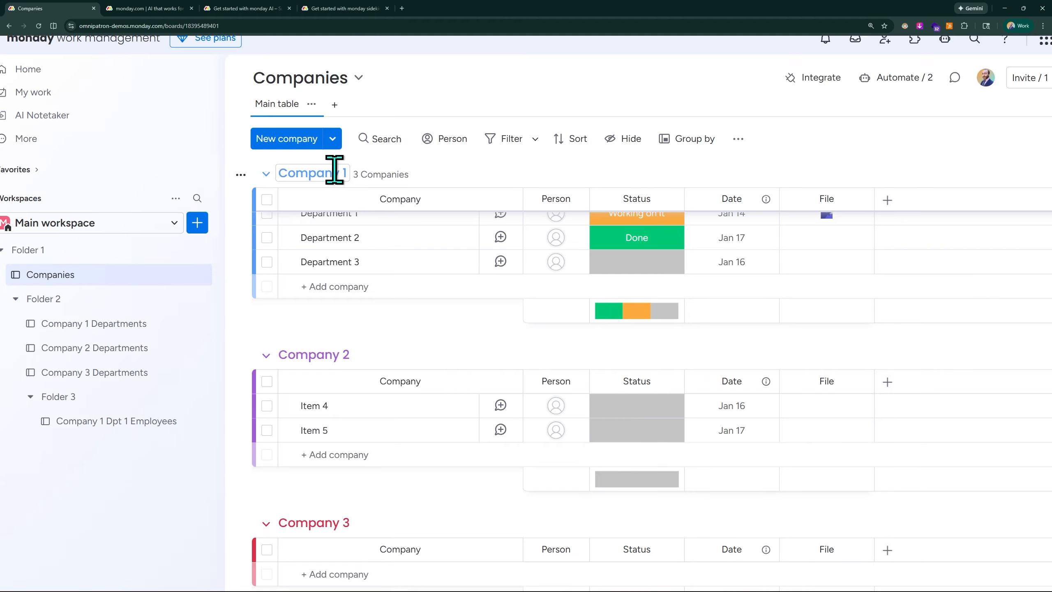
Step: Open and close the Department 1 item's update panel and its subitem list
click(331, 216)
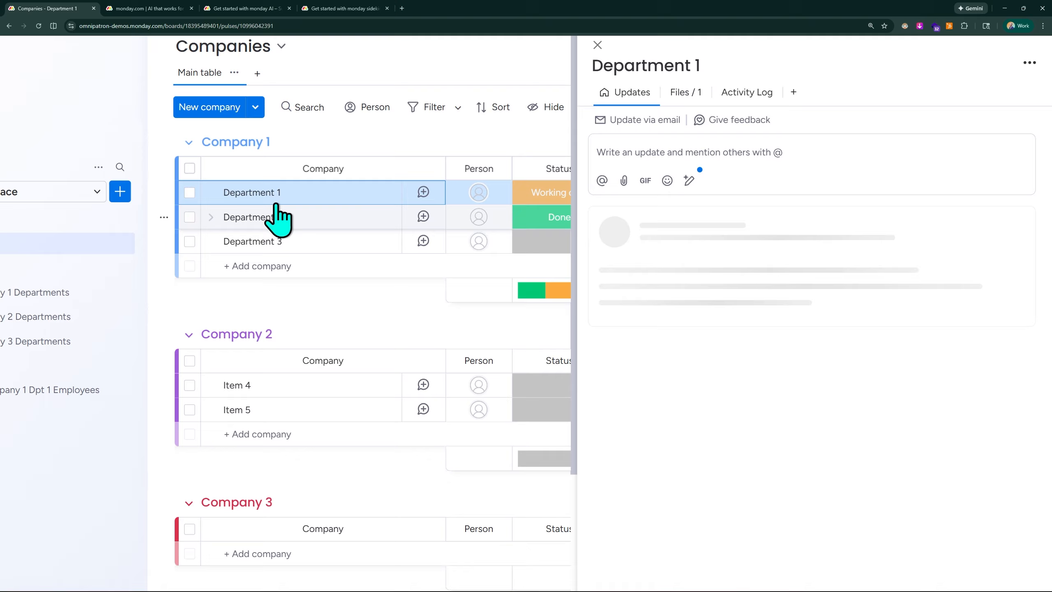
click(597, 88)
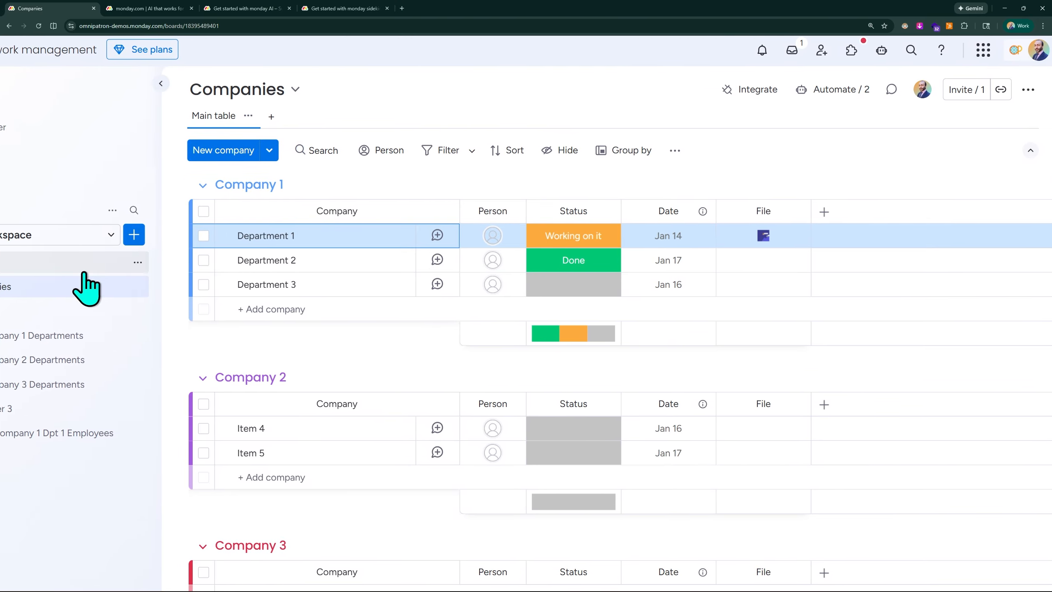
click(317, 235)
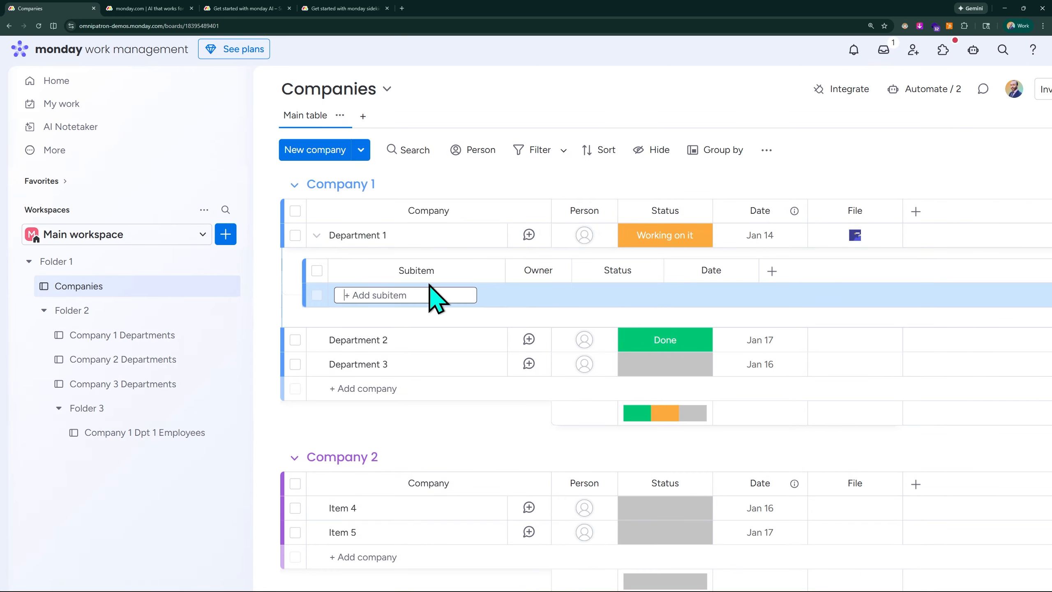
click(316, 235)
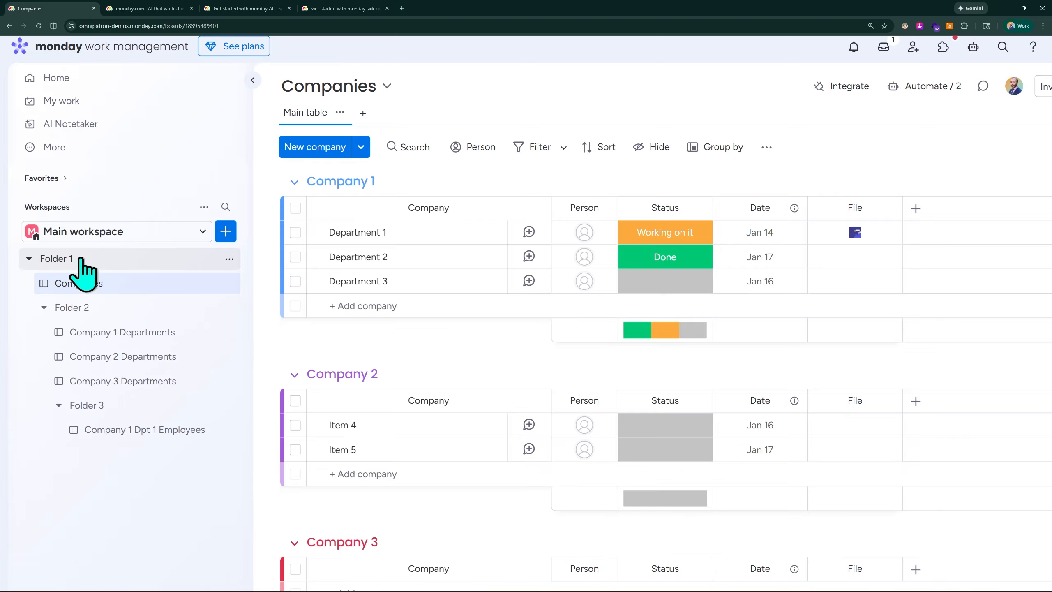
Step: Move the Company 1 Dpt 1 Employees board out of Folder 3 to the workspace's top level
scroll(138, 282, down, 4)
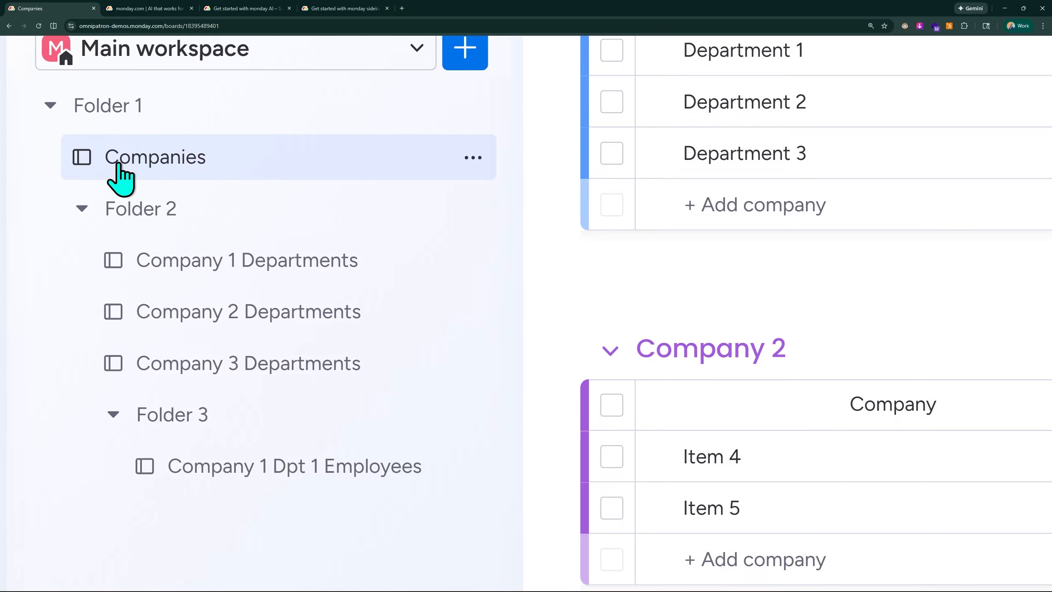
scroll(223, 364, down, 3)
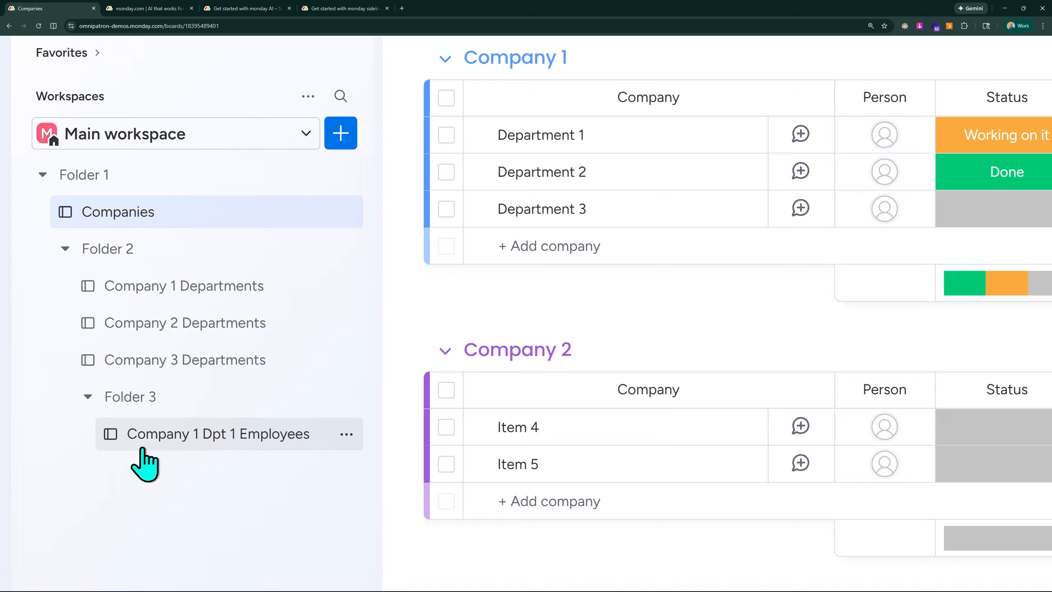
drag(139, 443, 61, 472)
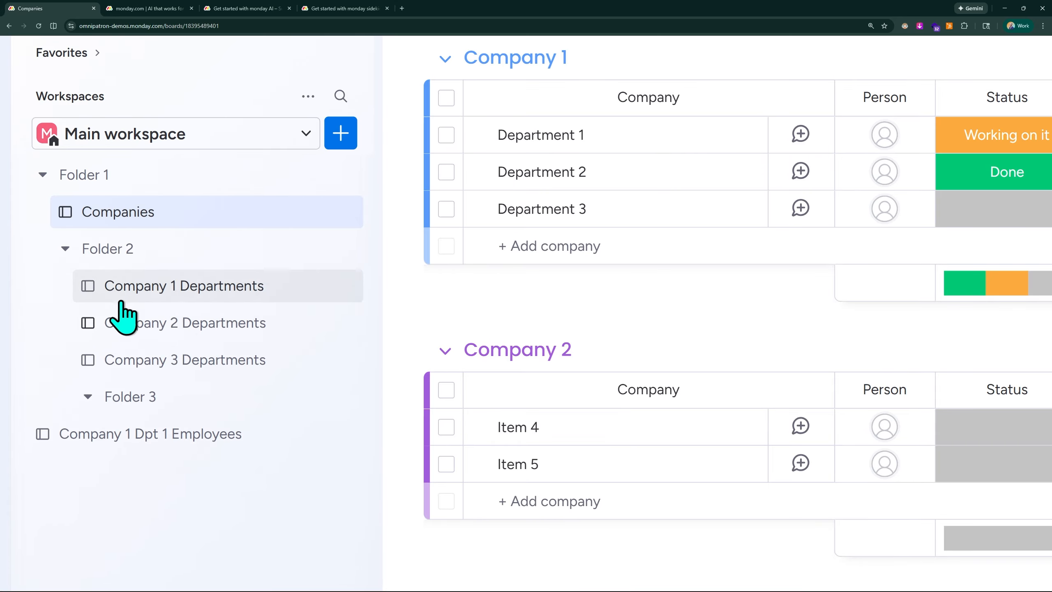
Step: Move the Company 3, Company 2 and Company 1 Departments boards out of Folder 2 to the workspace's top level
drag(119, 360, 40, 398)
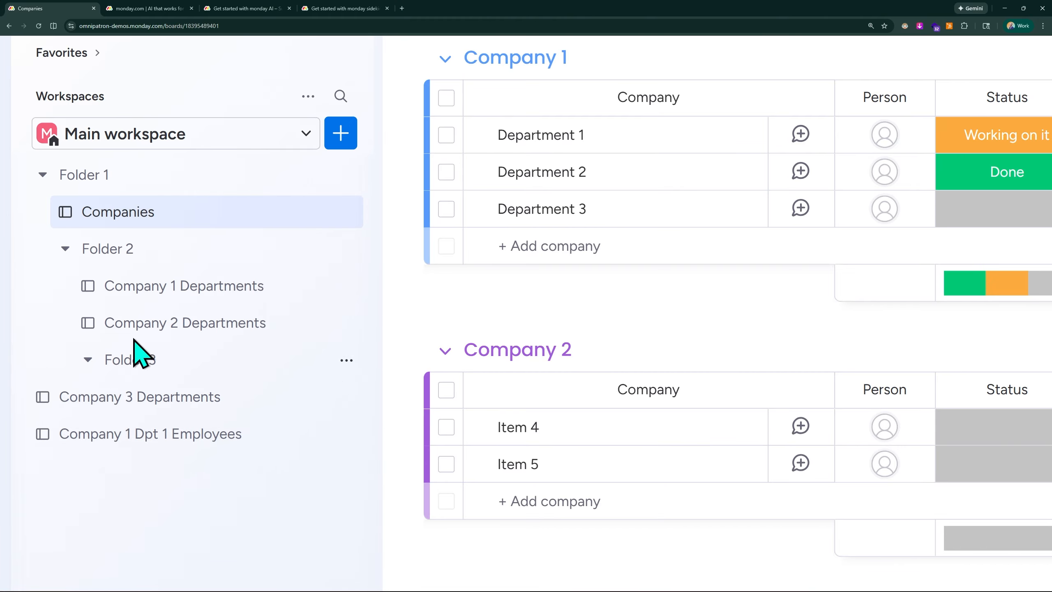
drag(124, 326, 82, 363)
drag(123, 286, 70, 300)
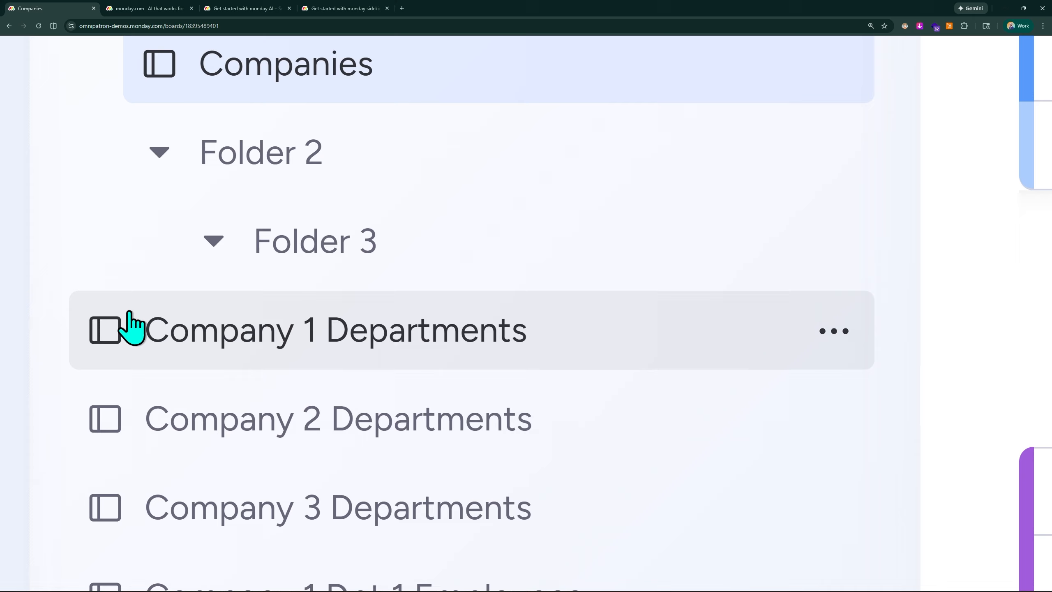
scroll(154, 199, up, 3)
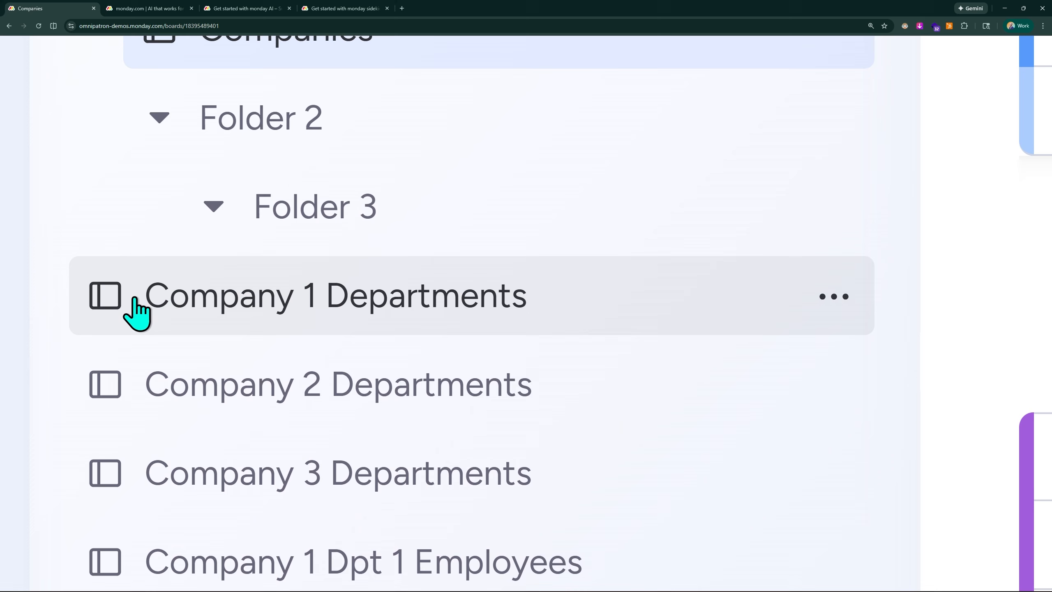
drag(155, 301, 199, 286)
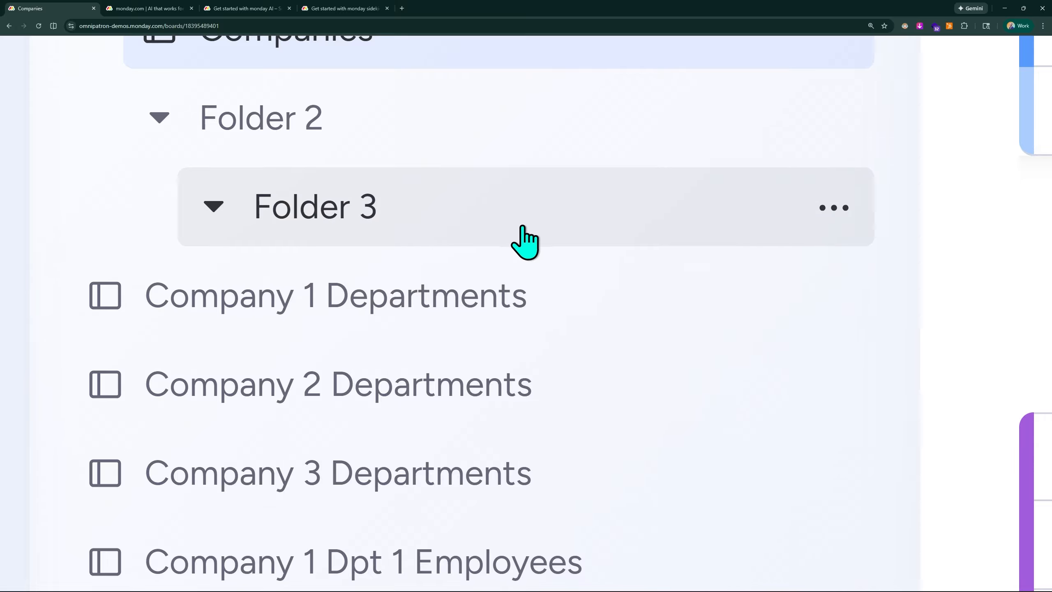
scroll(305, 236, up, 1)
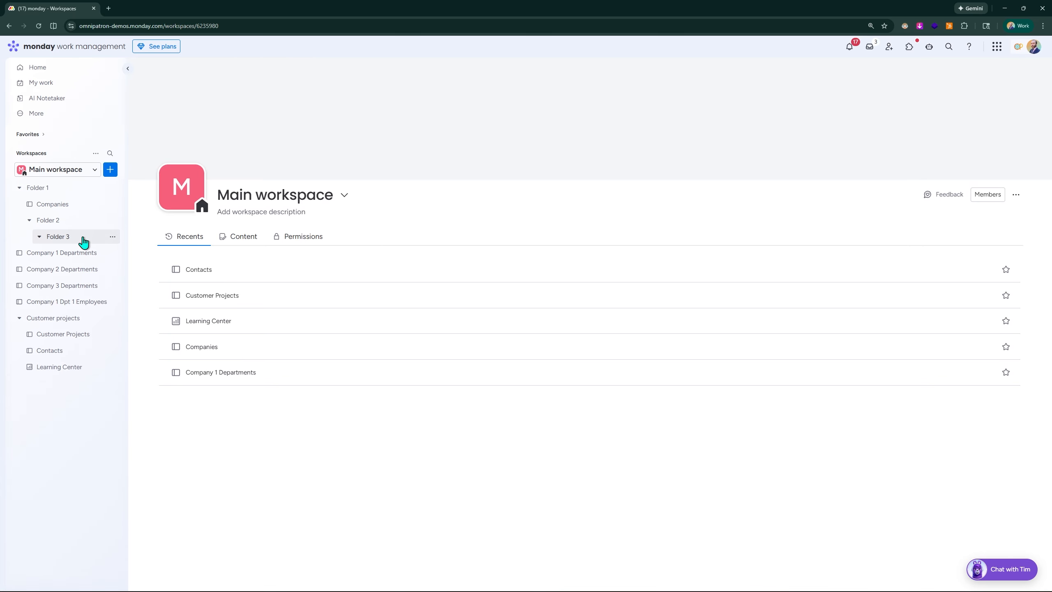
Step: Open the Companies board and add a subitem named TEST SUBITEM under the Department 1 item
click(79, 205)
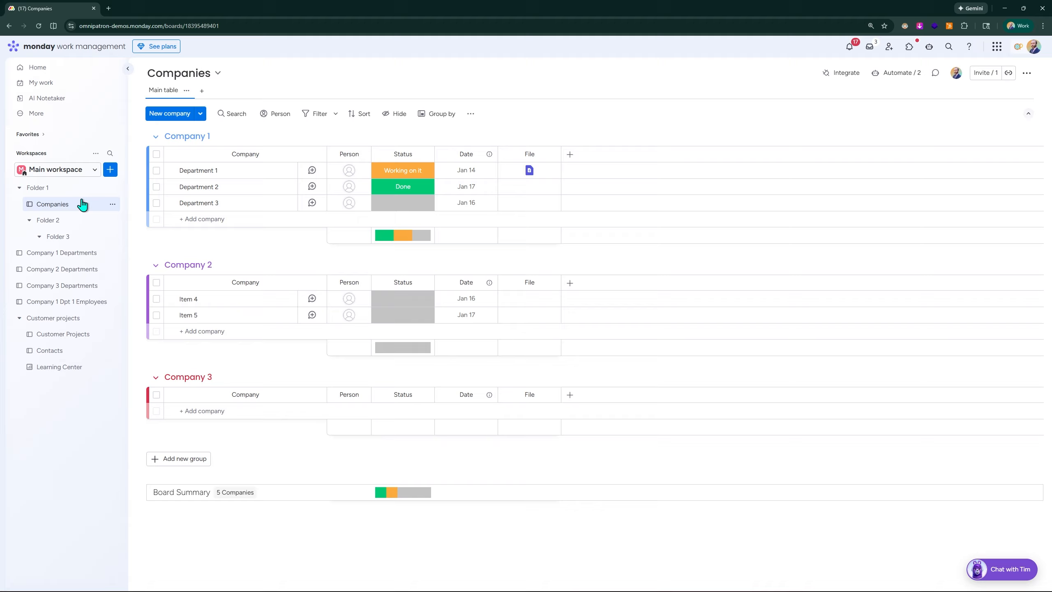
key(ctrl+plus)
key(ctrl+plus)
key(ctrl+plus)
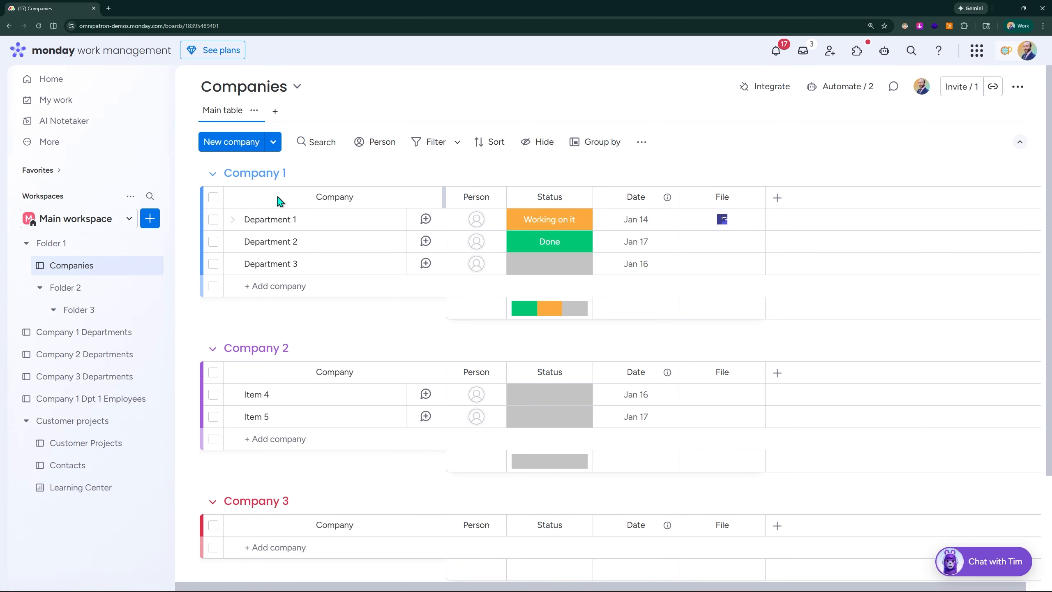
click(233, 221)
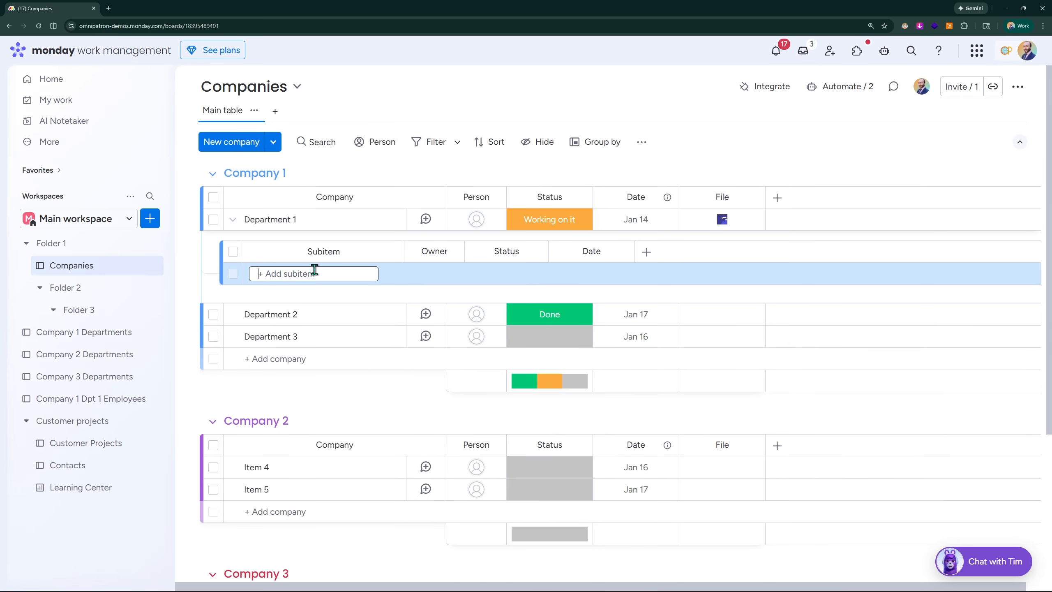
text(TEST SUBI)
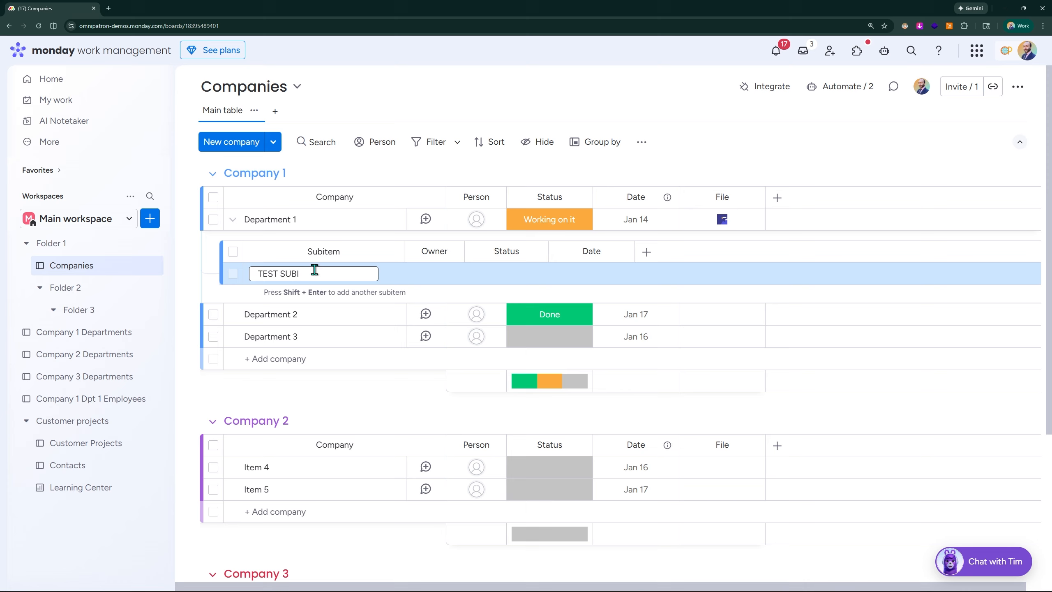
text(TEM)
key(Return)
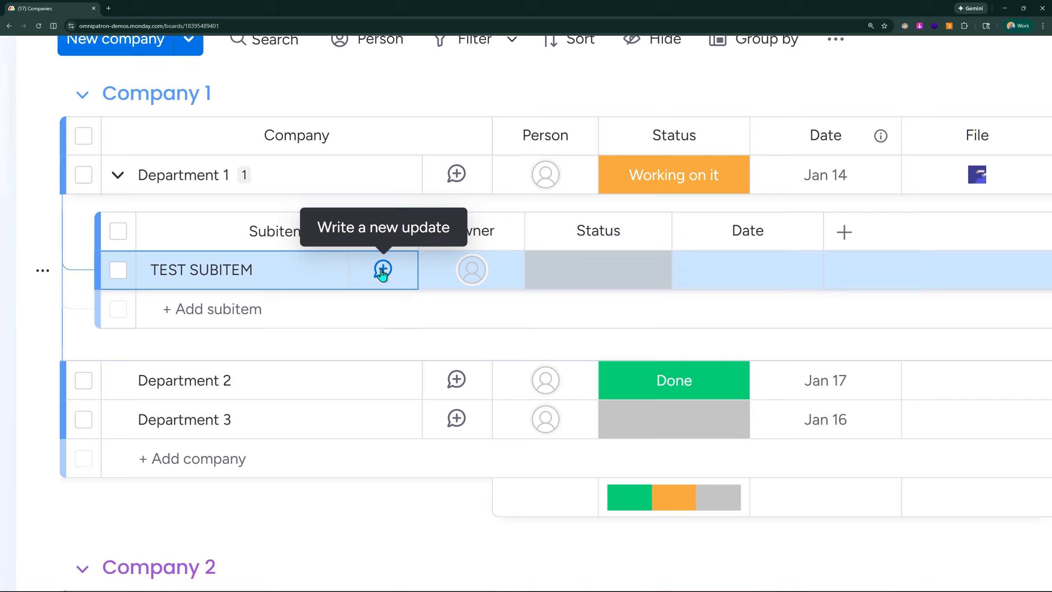
Step: Start an update on Department 1 reading 'Department 1 has multiple divisions, as the division manager!'
click(456, 174)
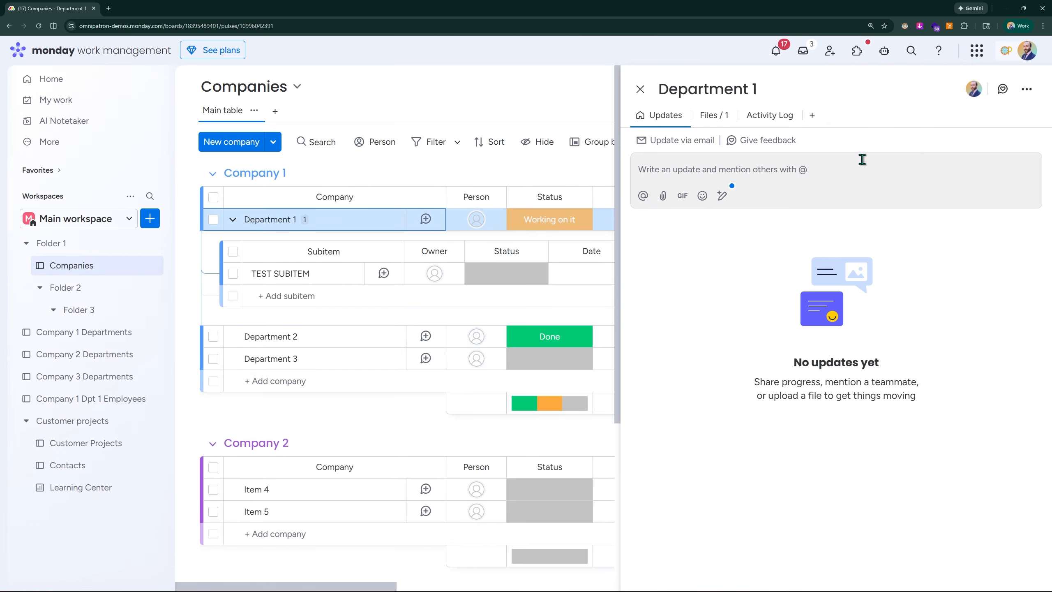
key(ctrl+plus)
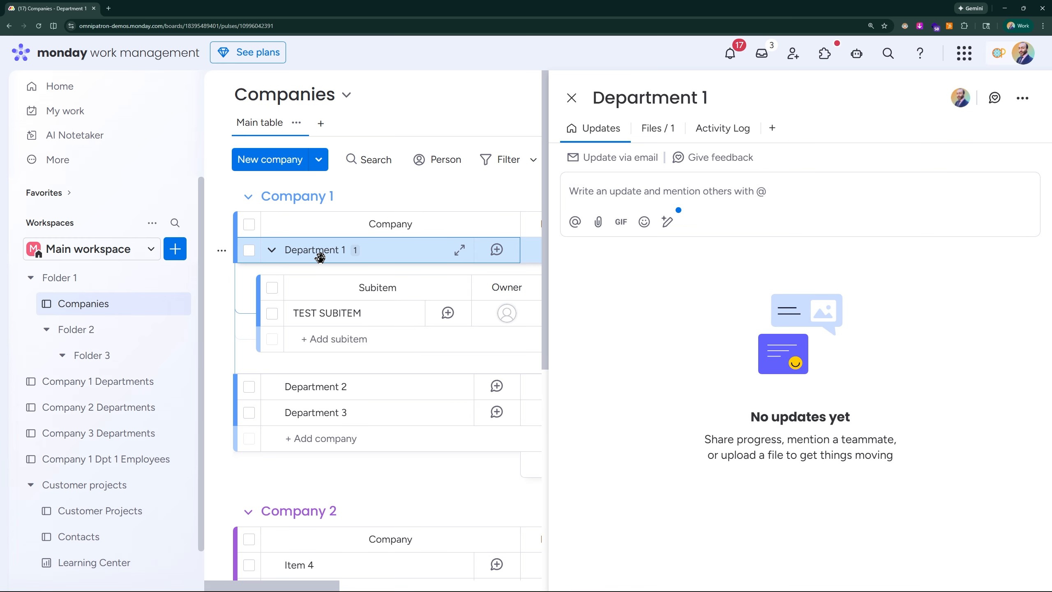
click(659, 187)
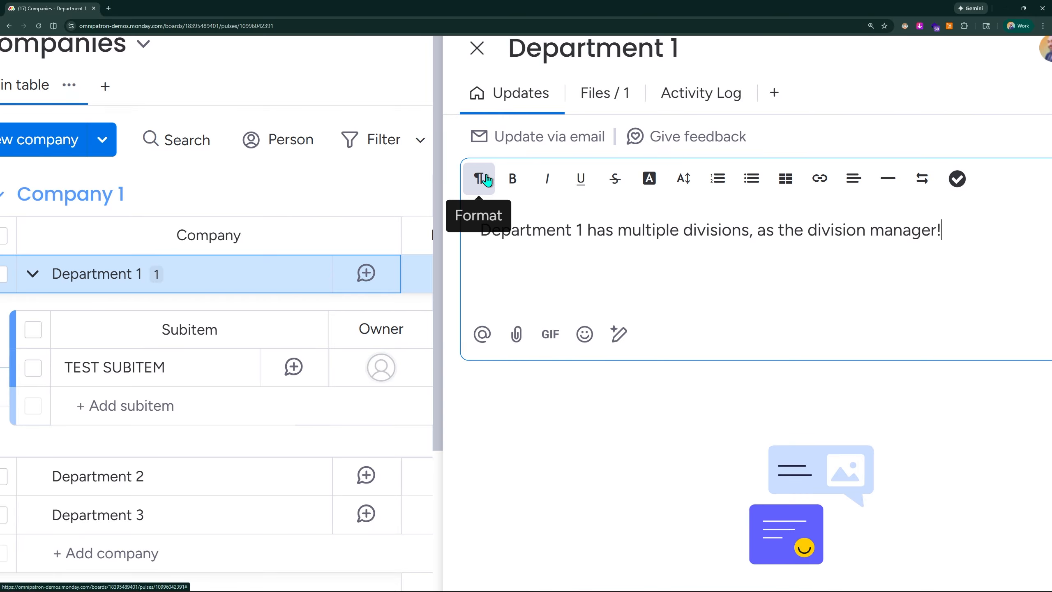
Step: Color the words 'Department 1' at the start of the update text green
click(480, 178)
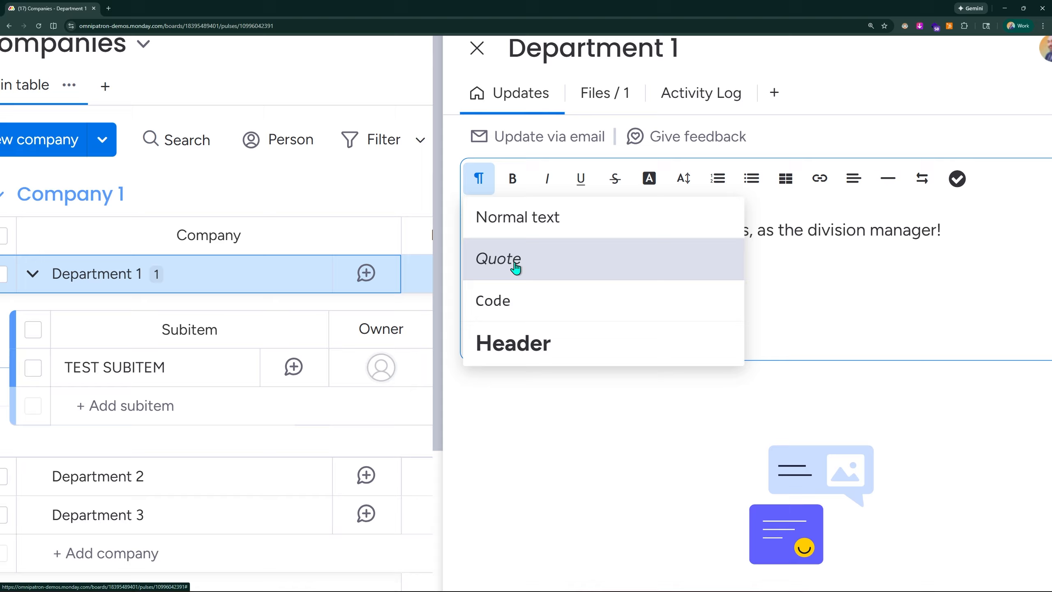
click(771, 255)
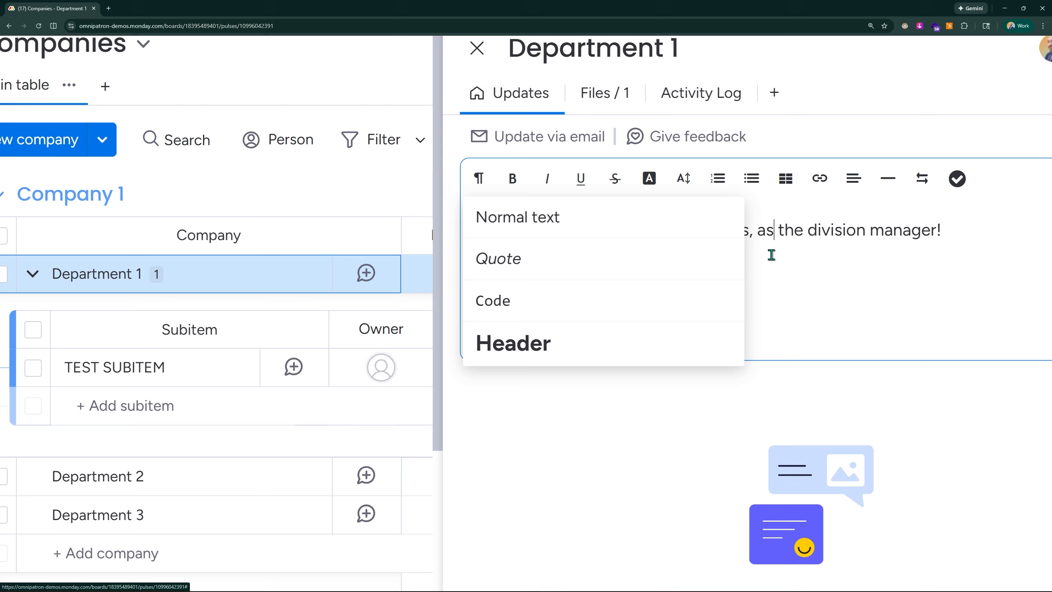
click(654, 185)
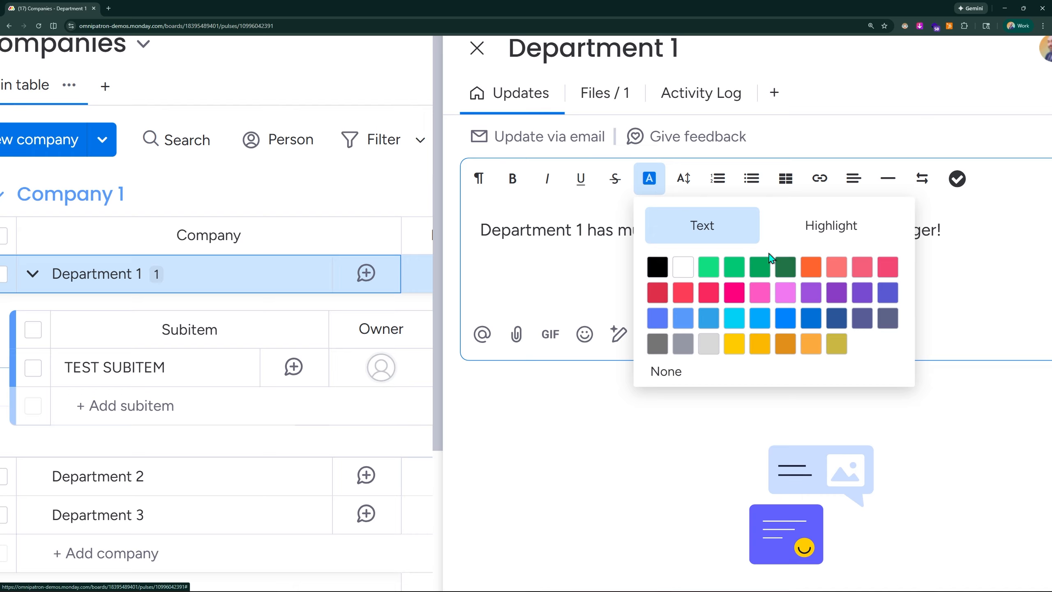
click(538, 231)
drag(478, 230, 581, 231)
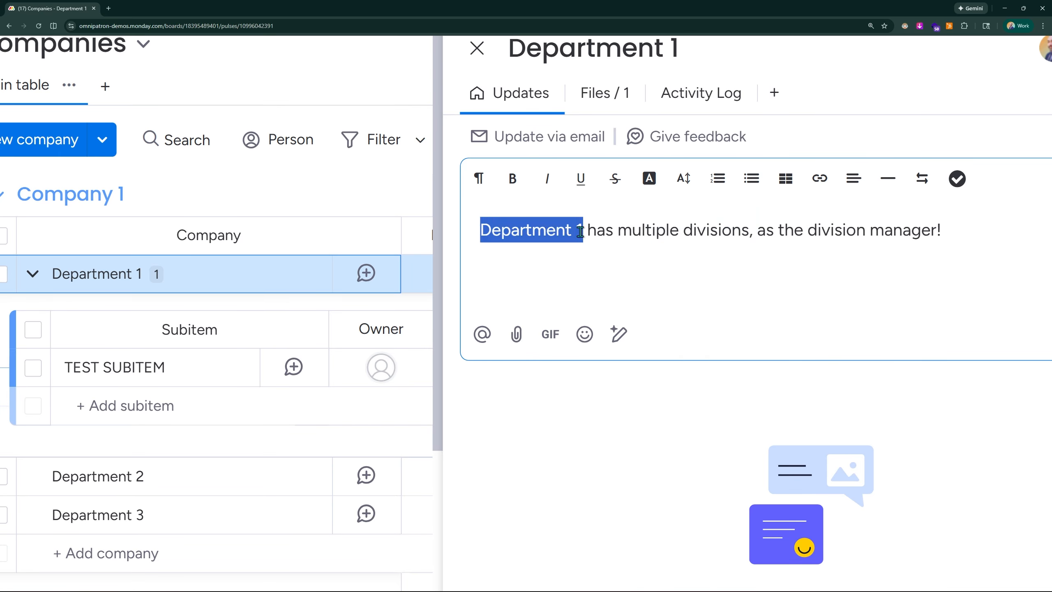
click(682, 178)
click(649, 178)
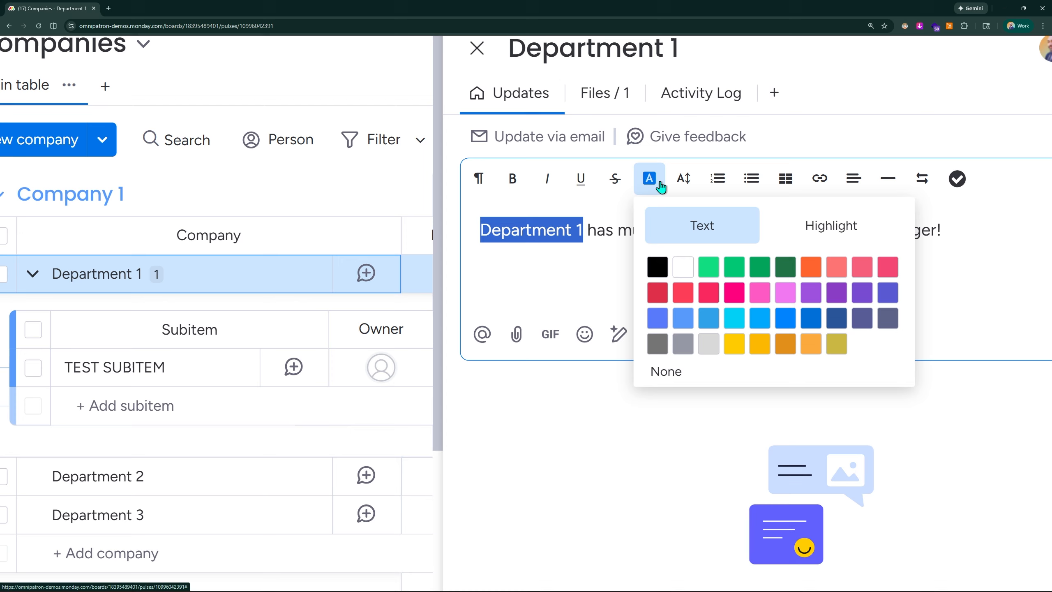
click(715, 274)
click(663, 257)
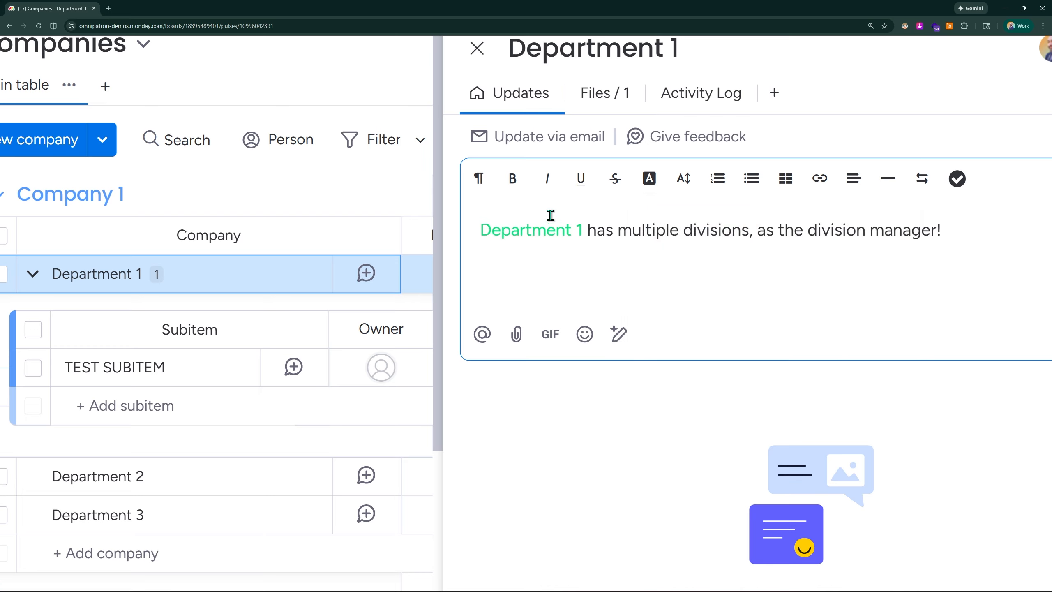
Step: Insert a table on a new line below the update text
click(684, 181)
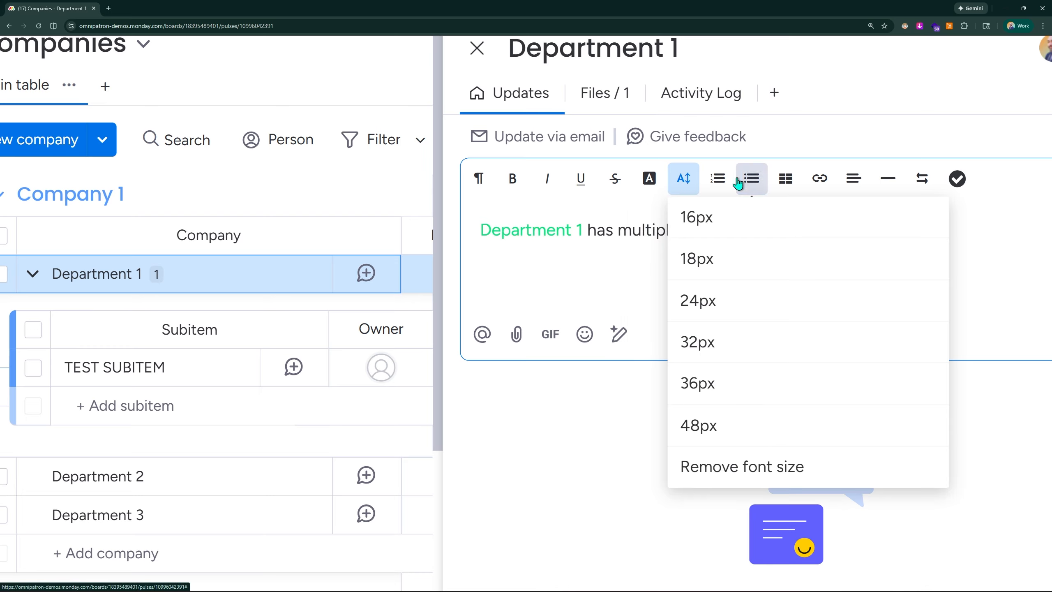
click(631, 232)
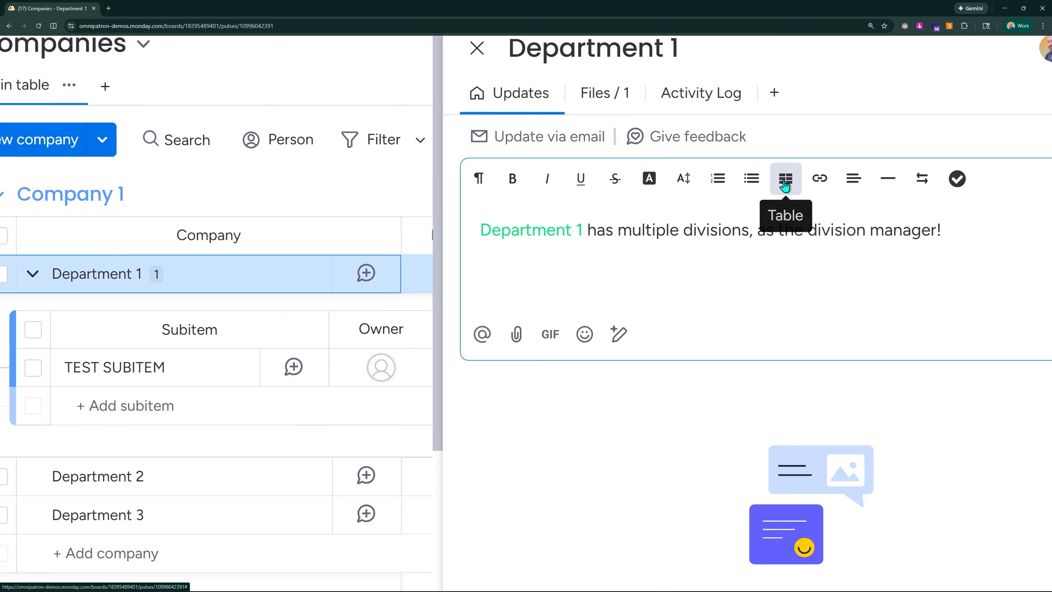
click(960, 239)
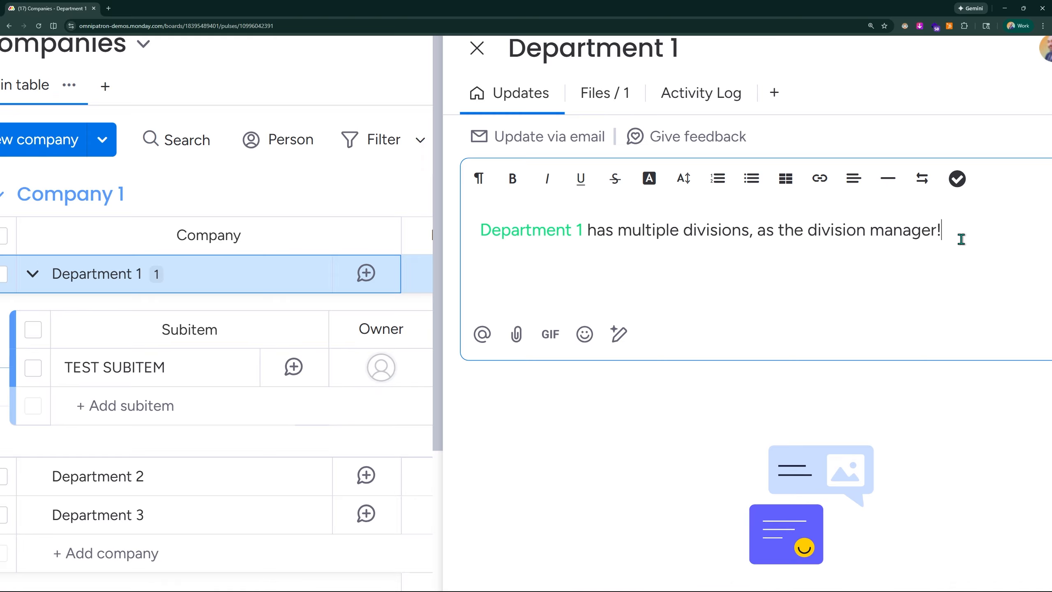
key(Return)
key(Return)
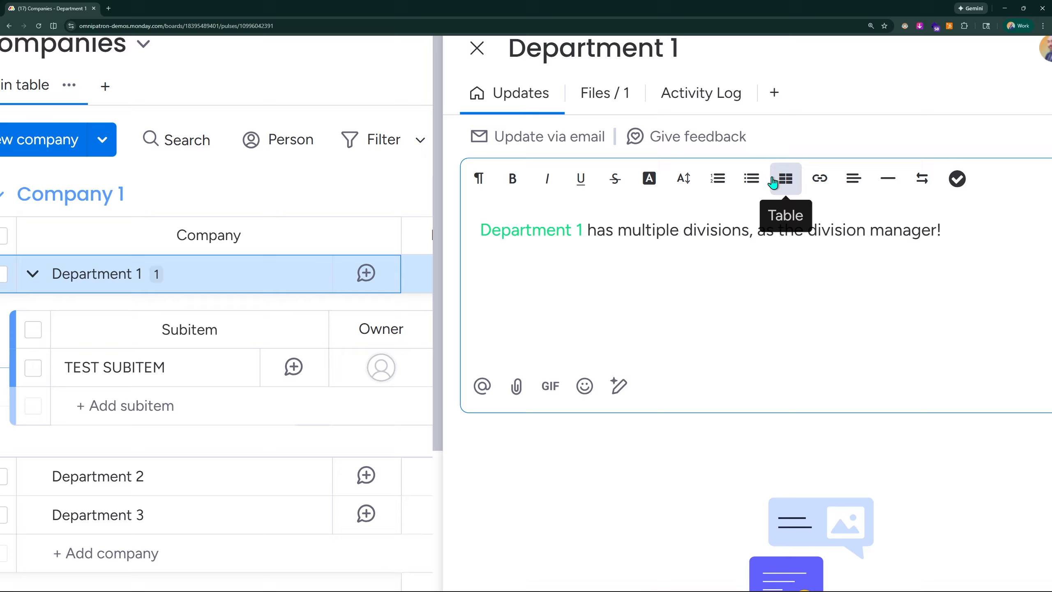
click(785, 179)
click(807, 214)
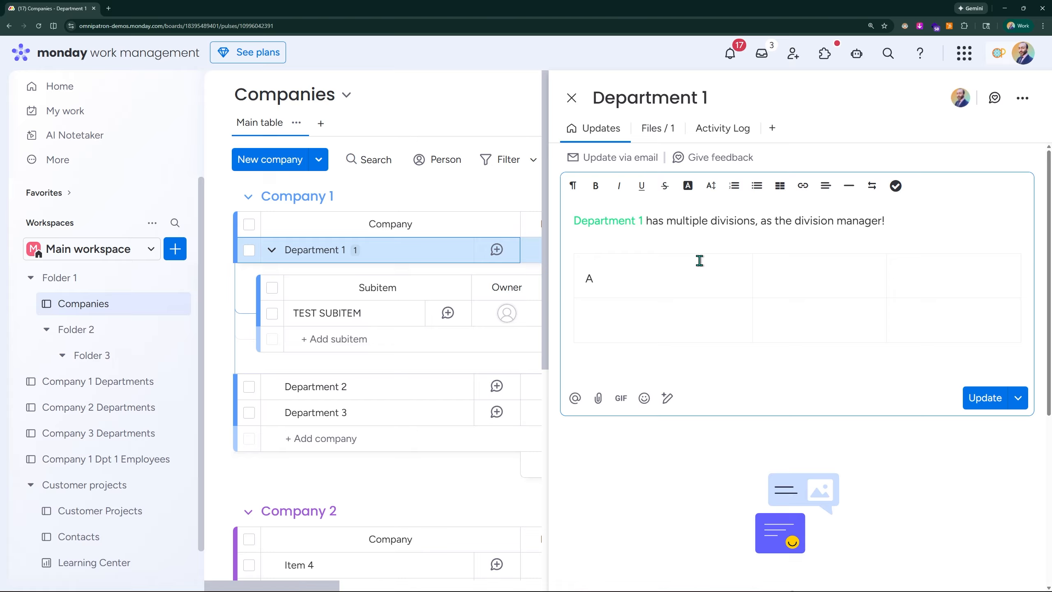
Step: Fill the table cells with the letters A to F, post the update and close the update panel
key(BackSpace)
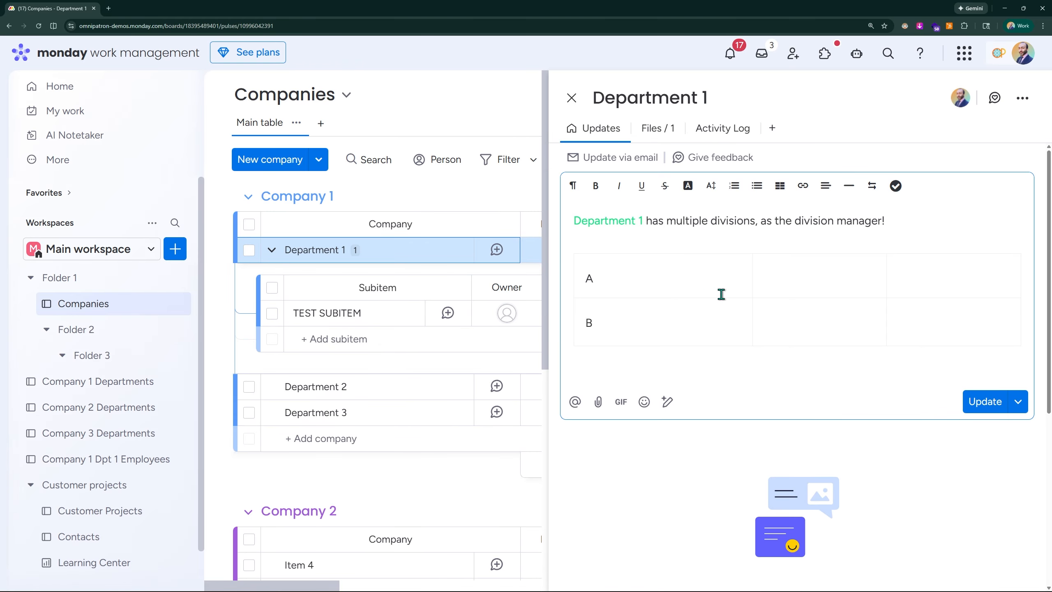
click(795, 284)
click(783, 330)
text(D)
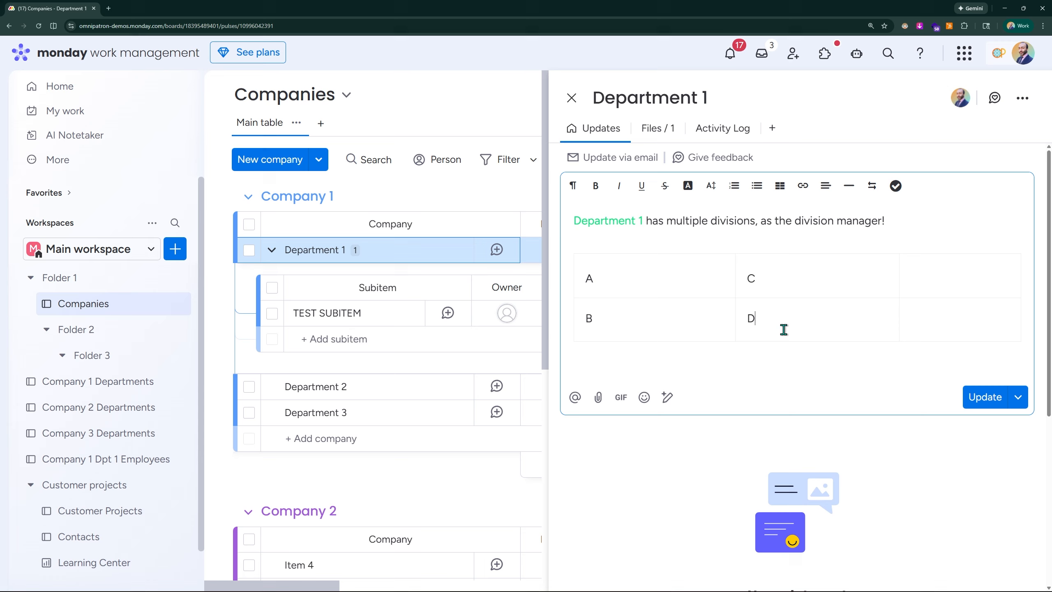
click(927, 283)
text(E)
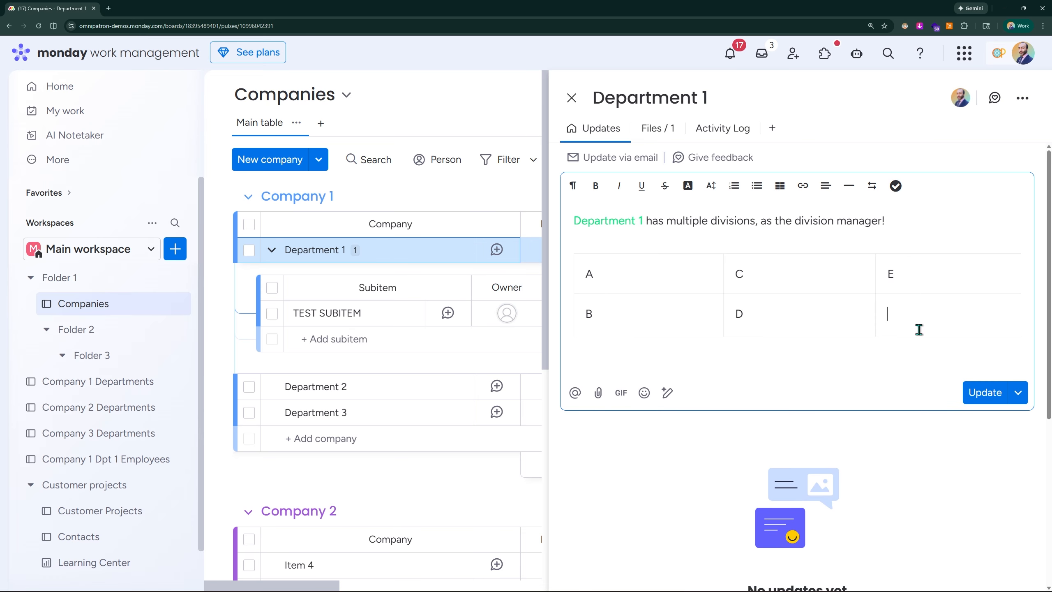
click(862, 313)
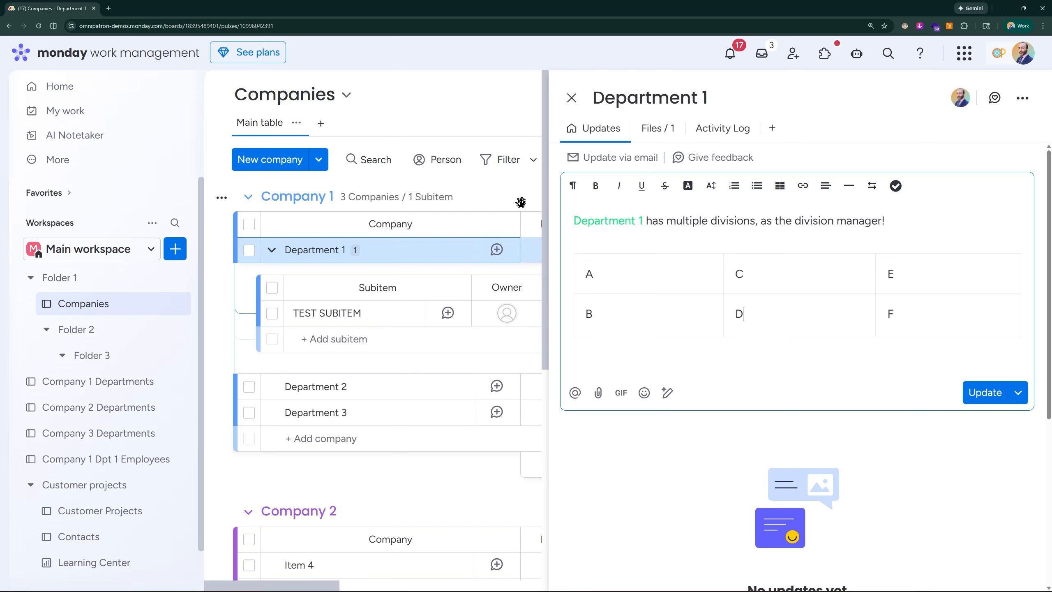
click(982, 393)
click(570, 99)
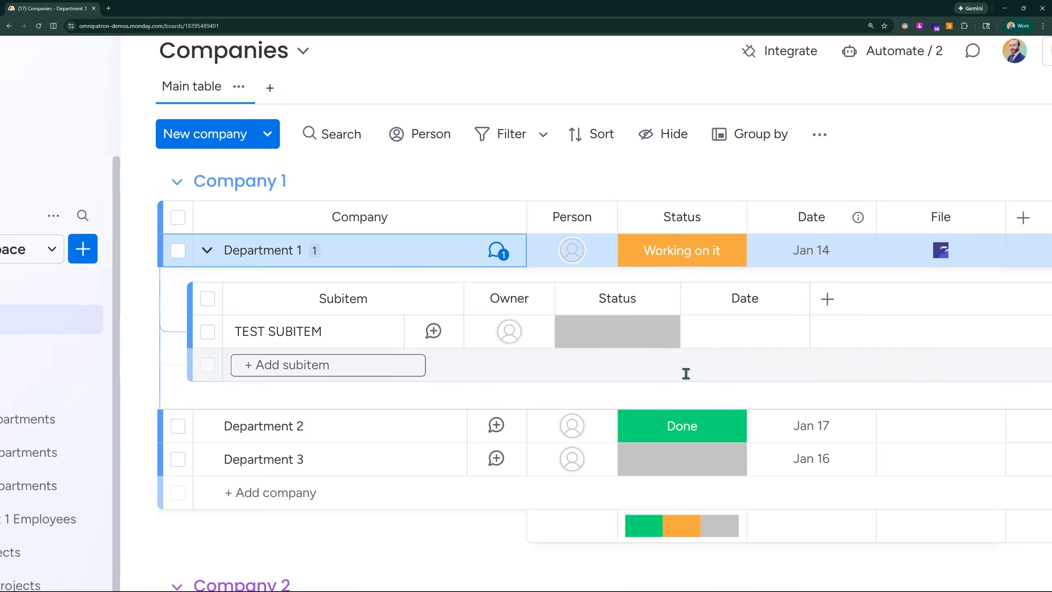
Step: Reopen Department 1's update panel to review the posted update
click(544, 273)
scroll(545, 272, up, 1)
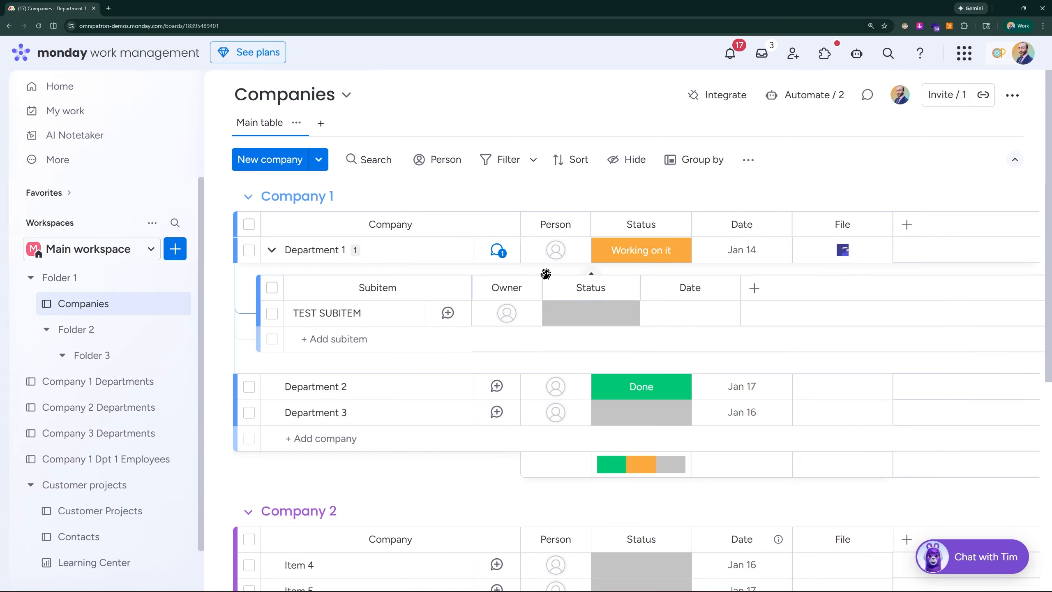
click(497, 252)
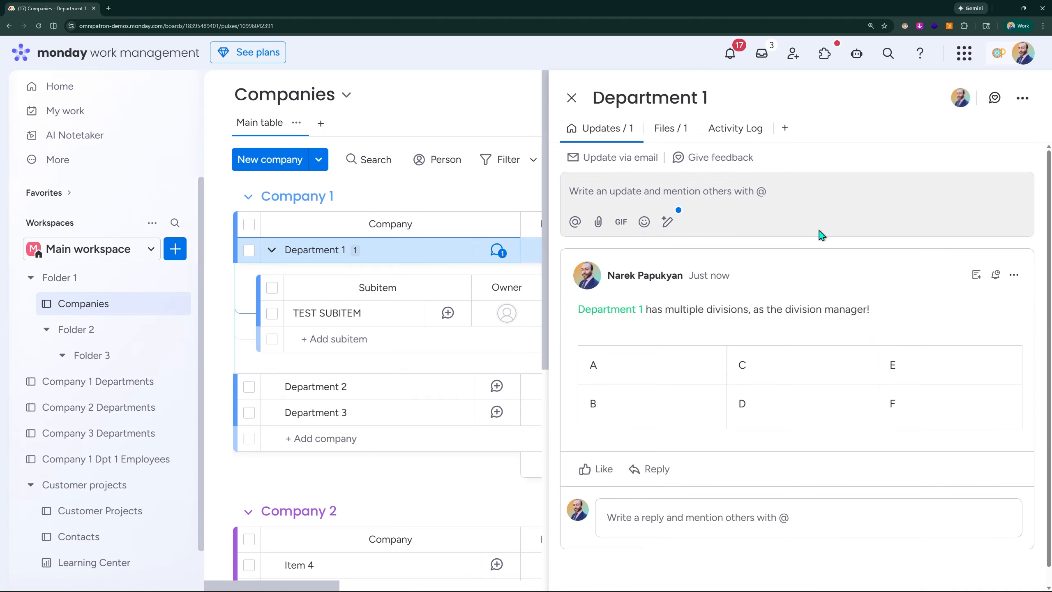
key(ctrl+minus)
key(ctrl+minus)
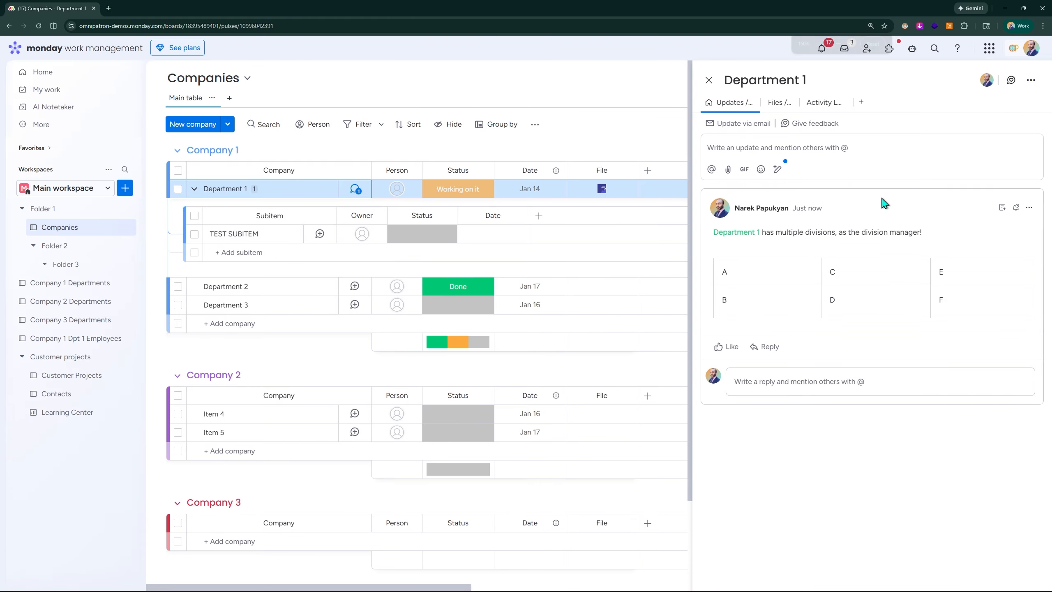
key(ctrl+plus)
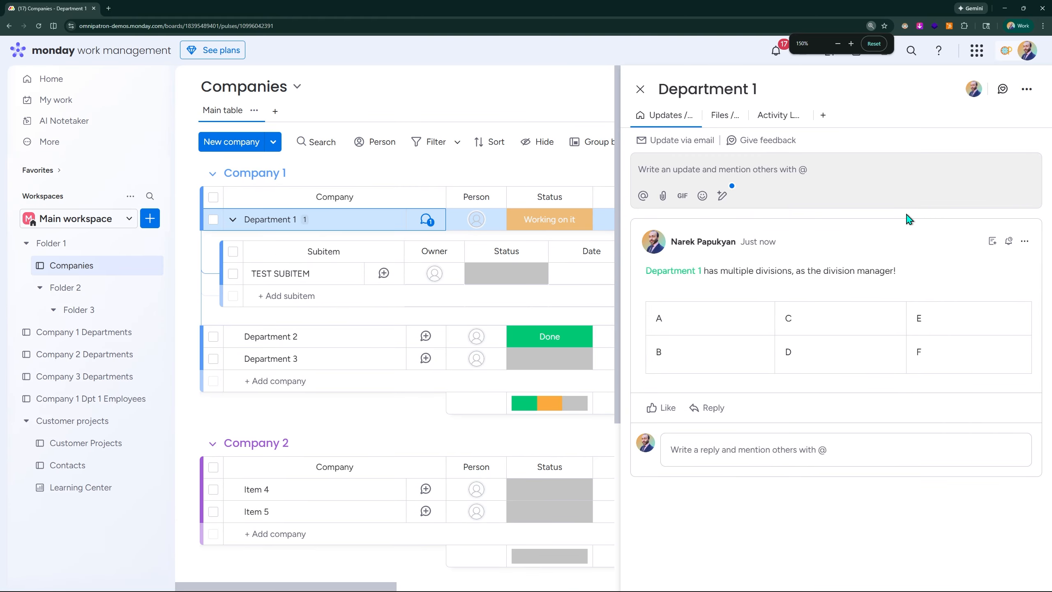
Step: Open the update-via-email dialog for Department 1 and expand its custom address section
click(658, 146)
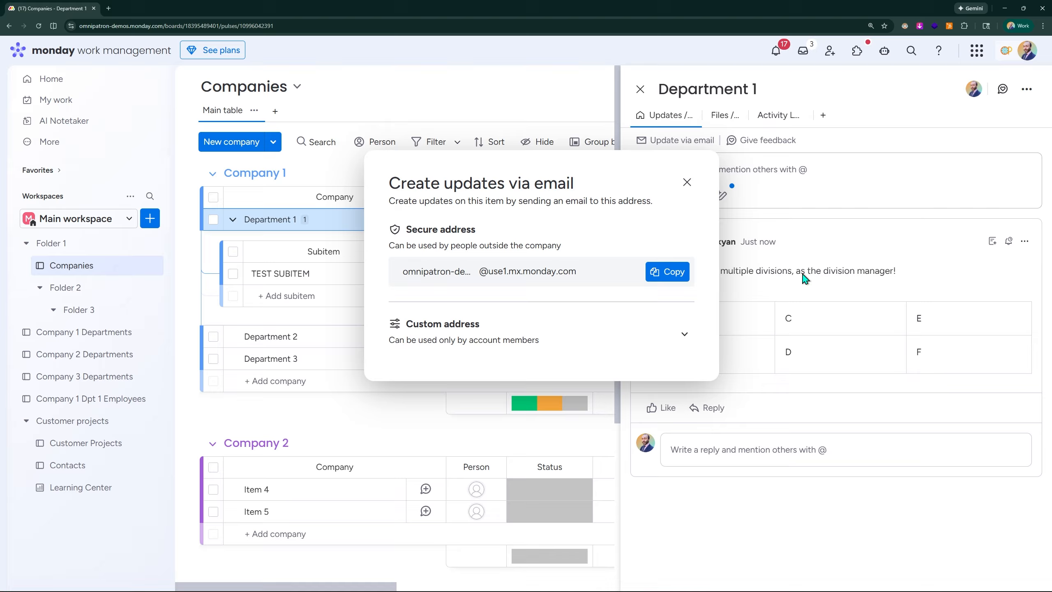
click(684, 335)
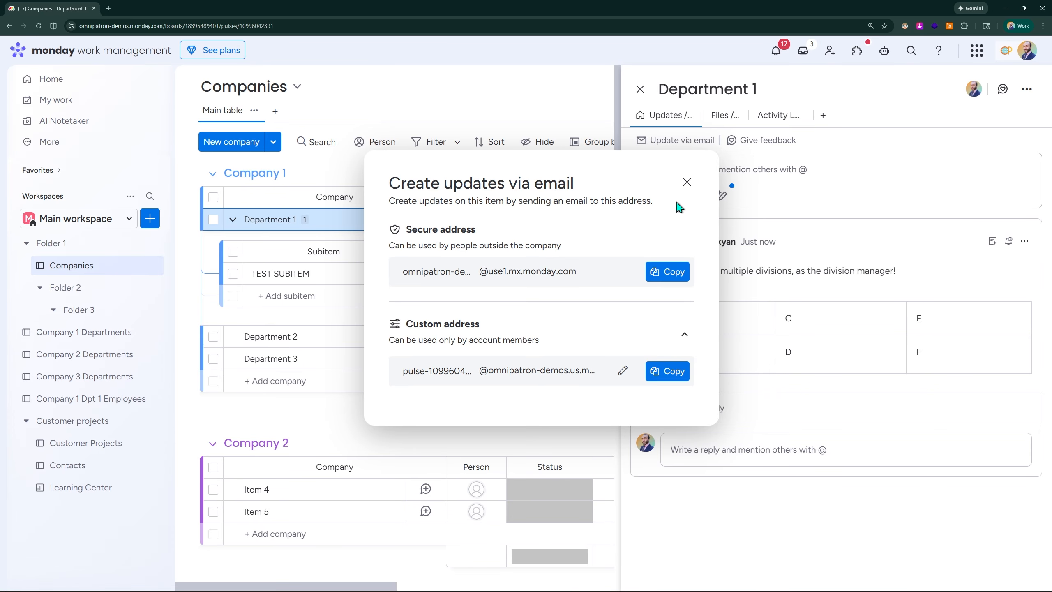
Step: Close the email dialog, open the update editor, and open the Updates view's options menu without choosing anything
click(687, 183)
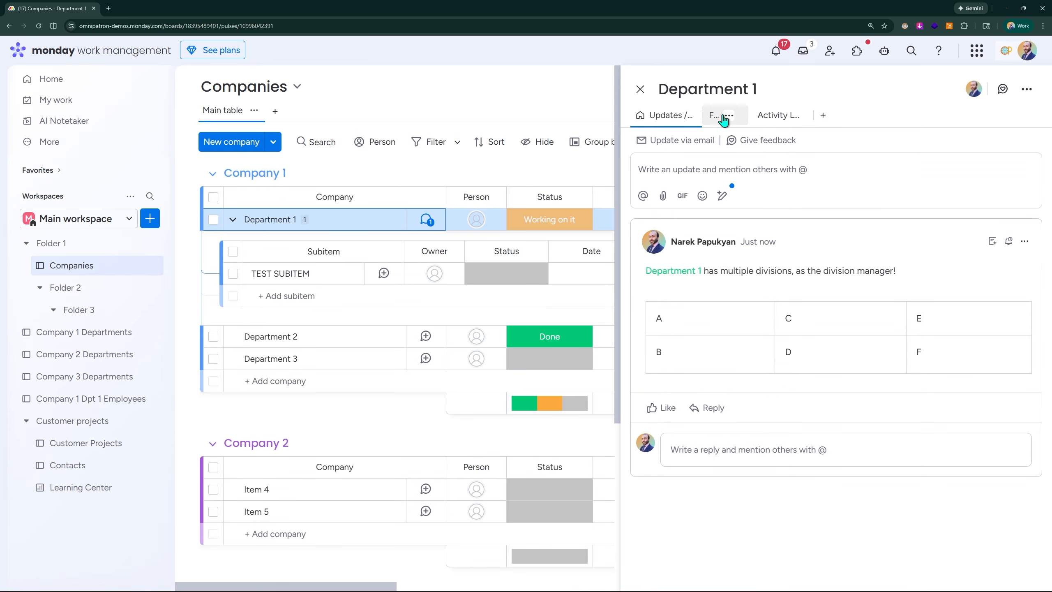
click(937, 173)
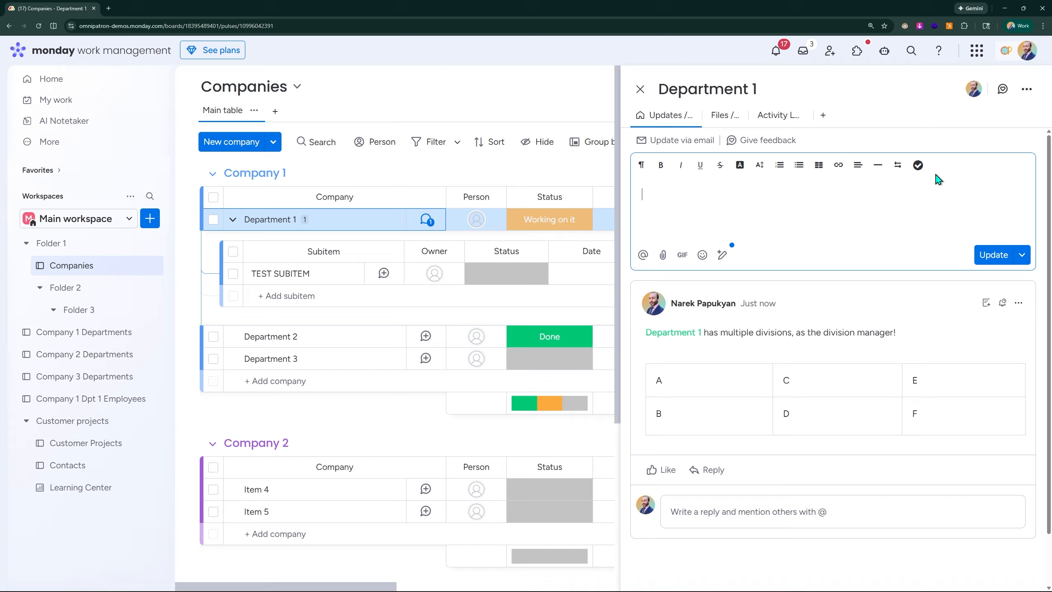
click(691, 115)
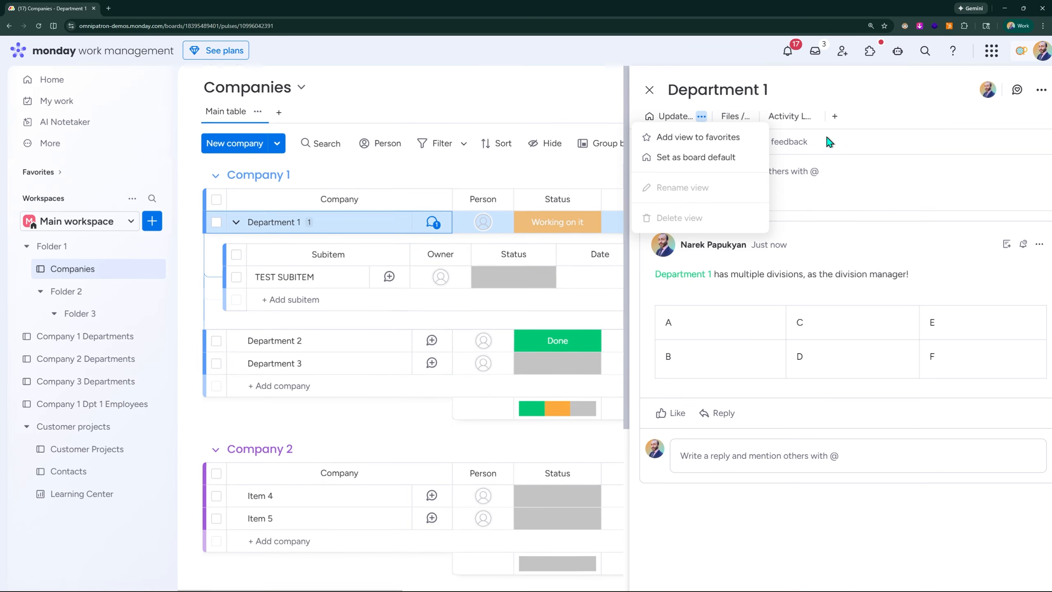
click(844, 110)
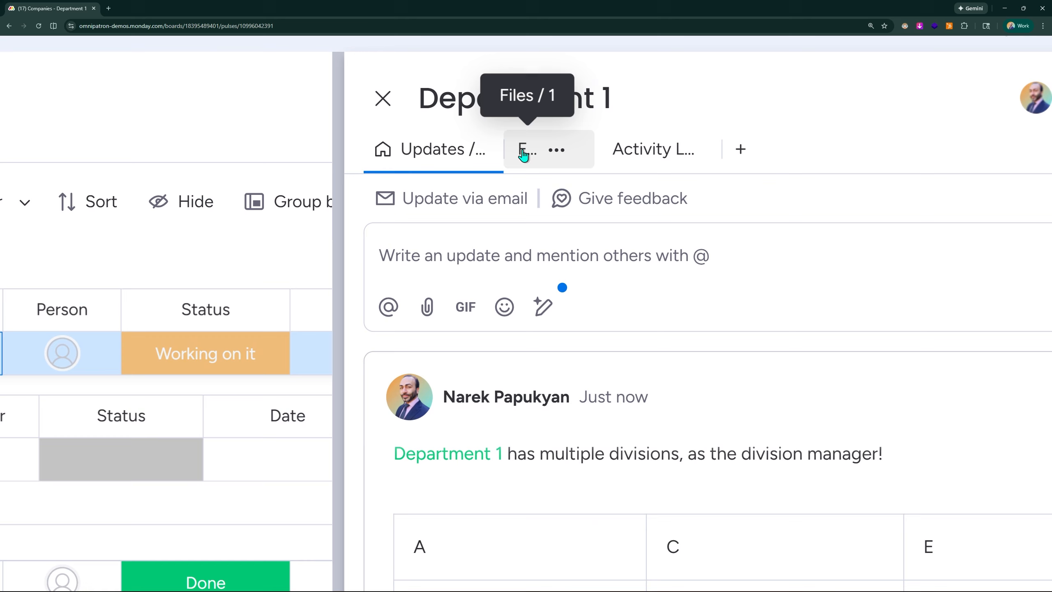
Step: Browse Department 1's Files and Activity Log views in the item panel
click(523, 155)
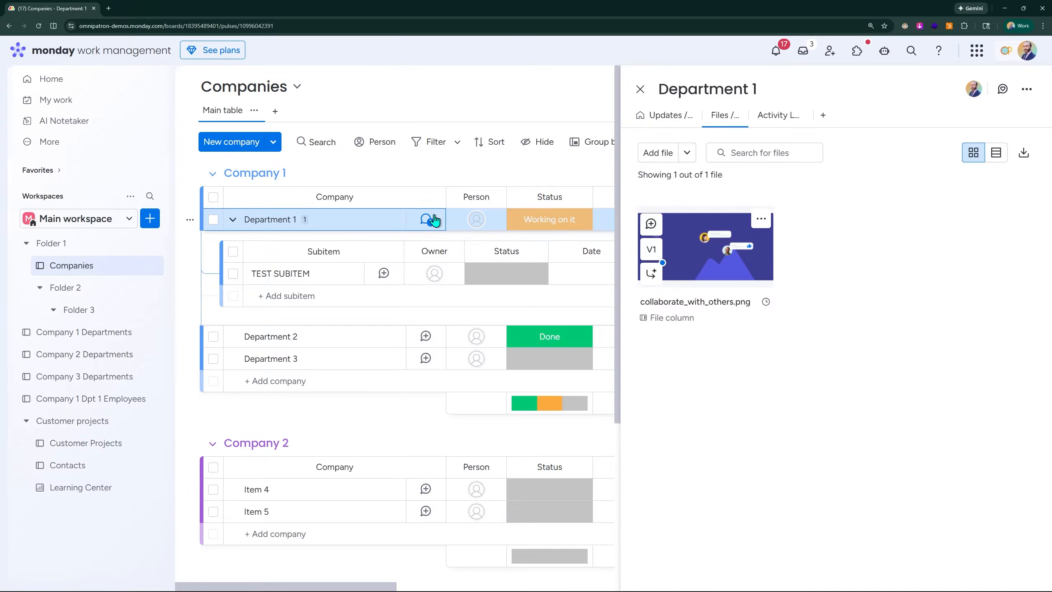
click(775, 122)
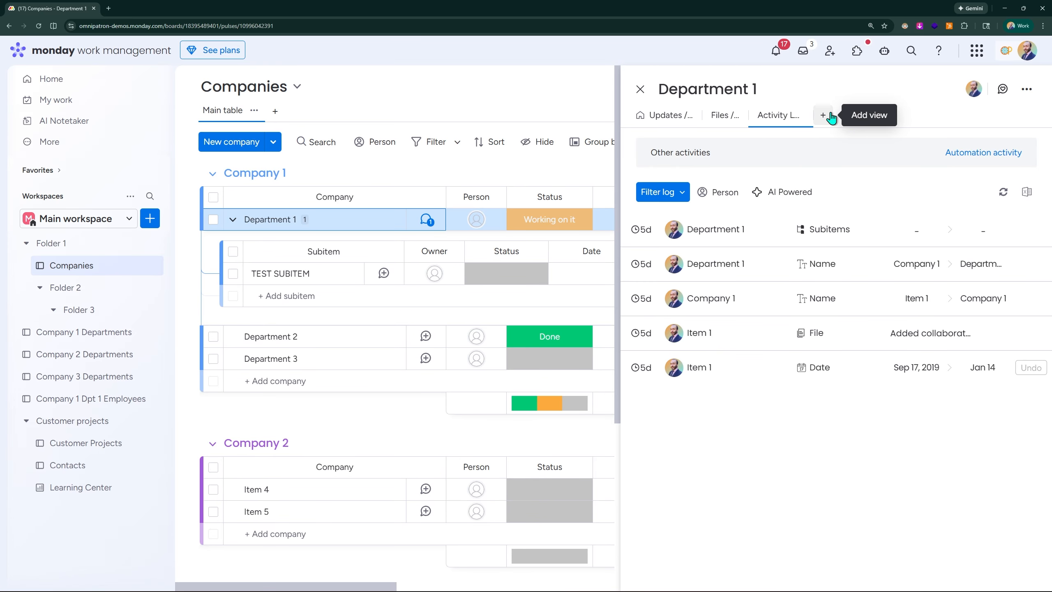
scroll(832, 118, up, 1)
scroll(832, 118, right, 1)
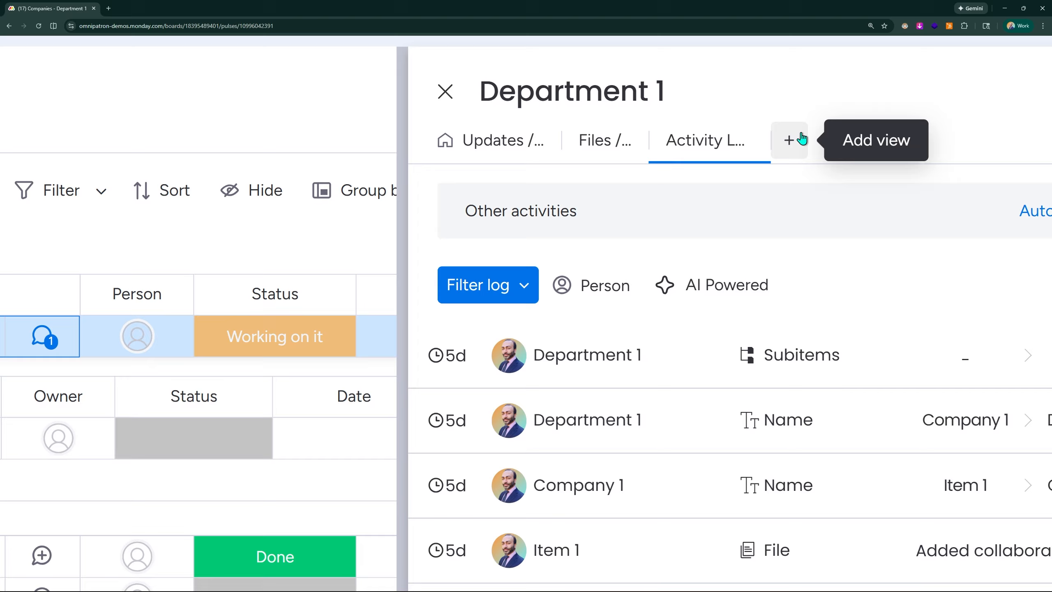
scroll(790, 145, down, 1)
scroll(790, 145, down, 4)
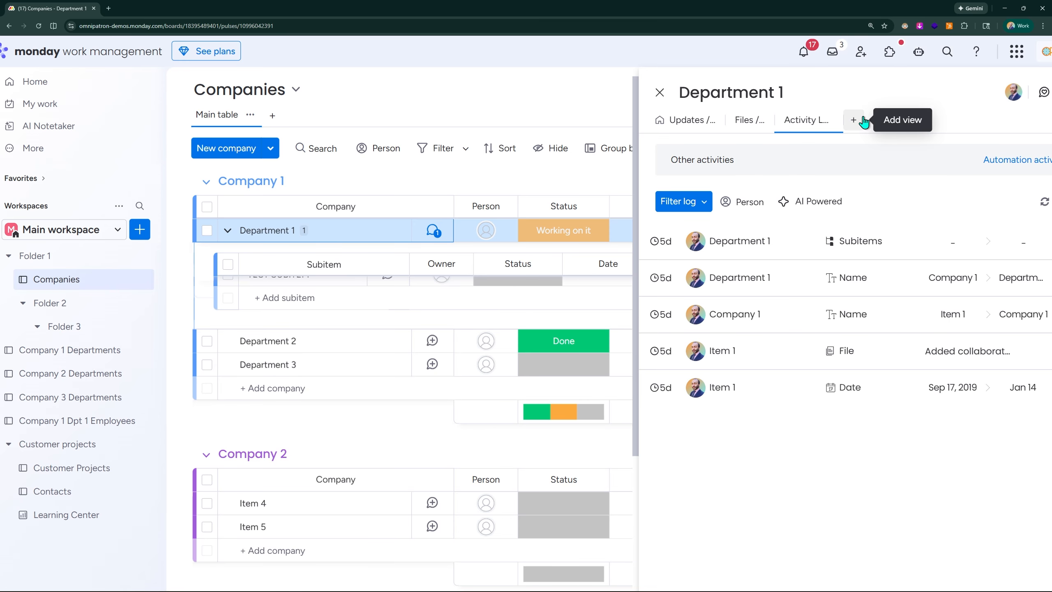
Step: Add an Emails & Activities view to Department 1's item panel
click(853, 120)
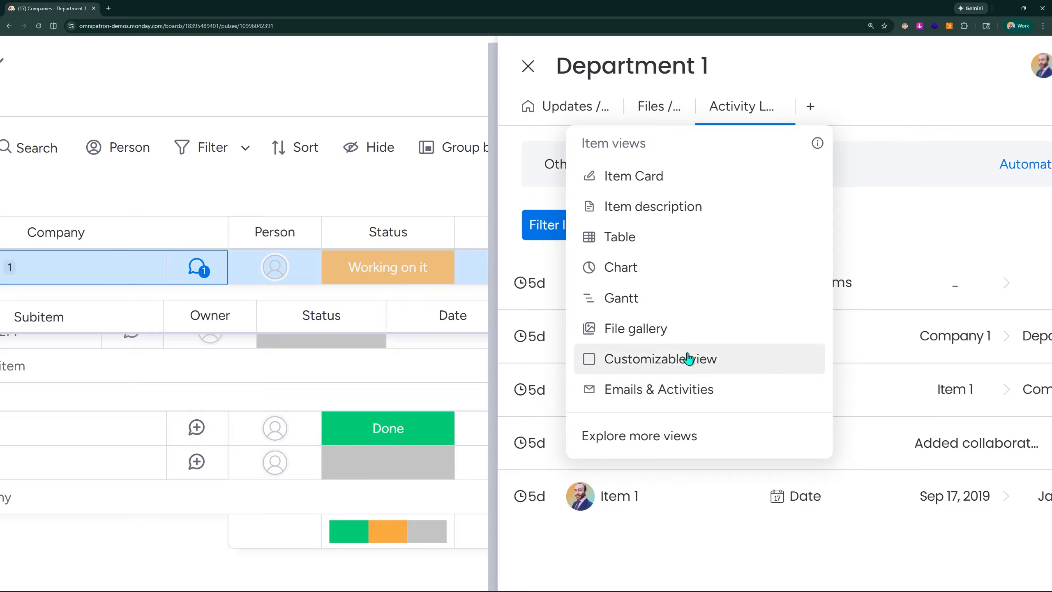
click(681, 396)
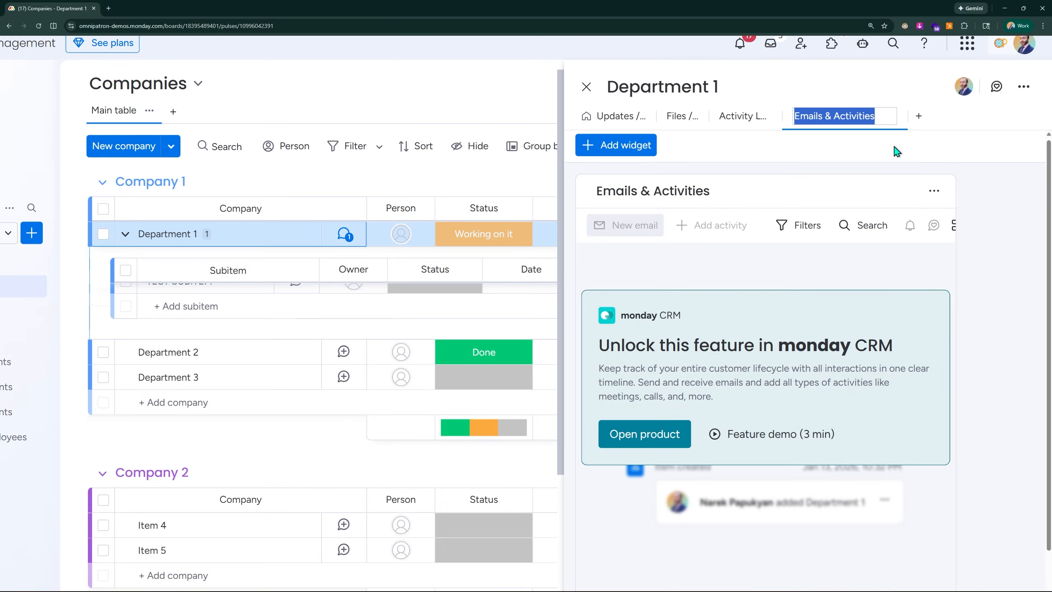
click(888, 117)
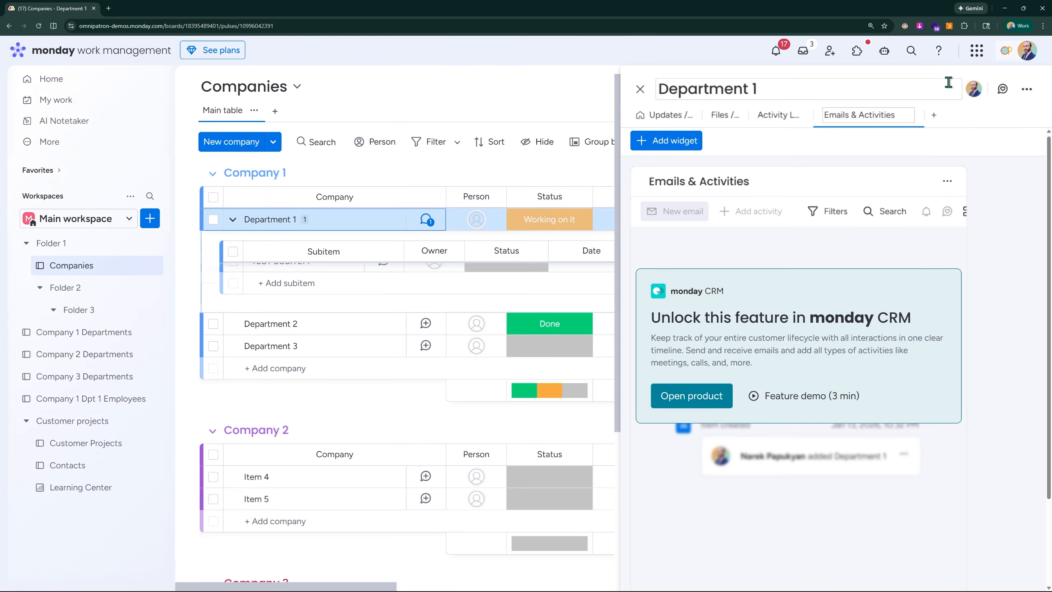
Step: Open the Work OS products menu to review the available products, then close it
click(979, 56)
click(979, 57)
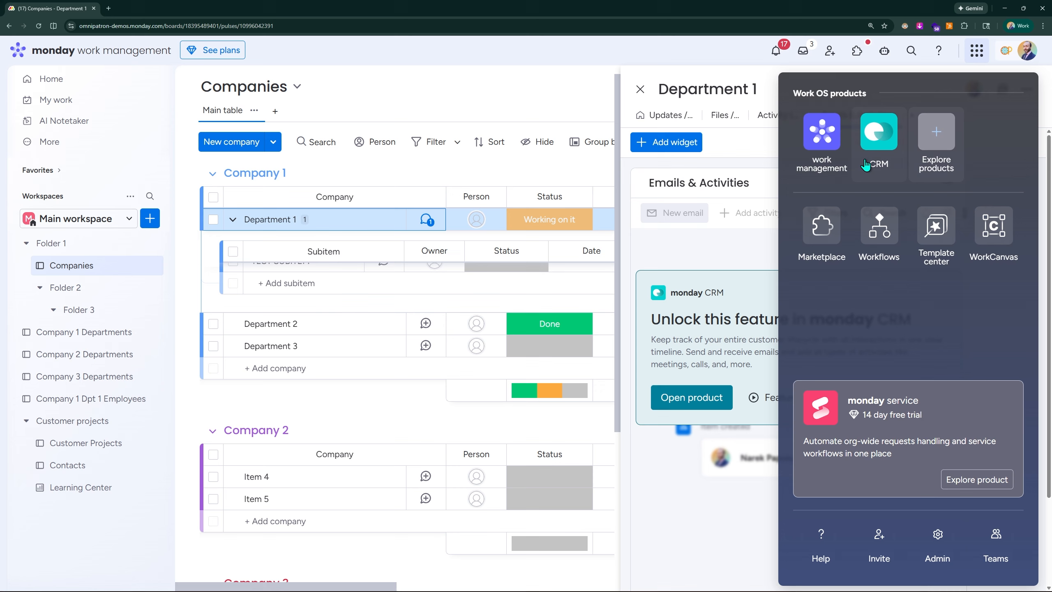
click(744, 257)
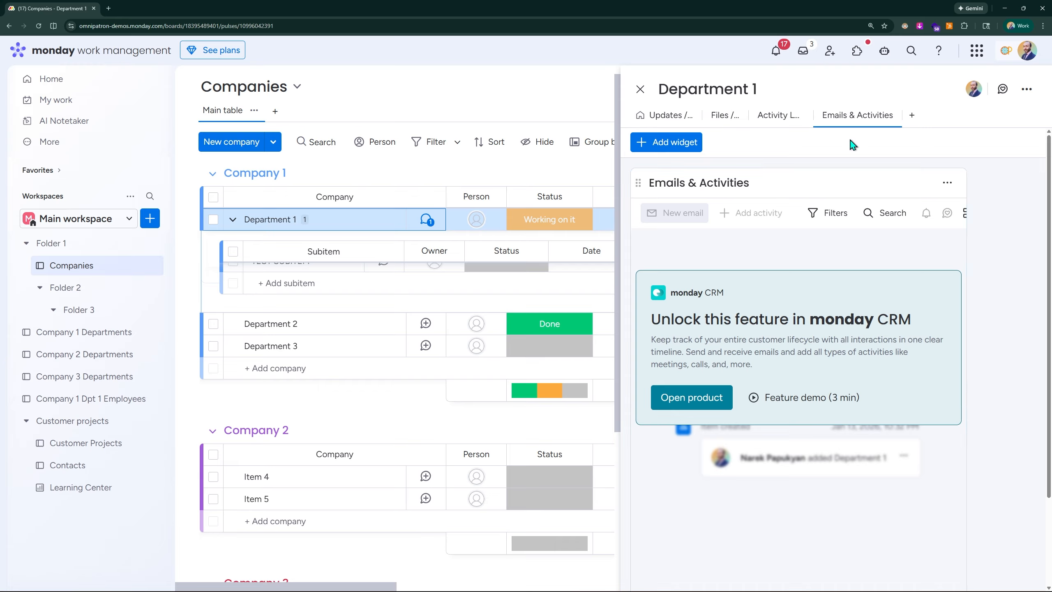
Step: Add an Item Card view to Department 1's item panel
click(912, 116)
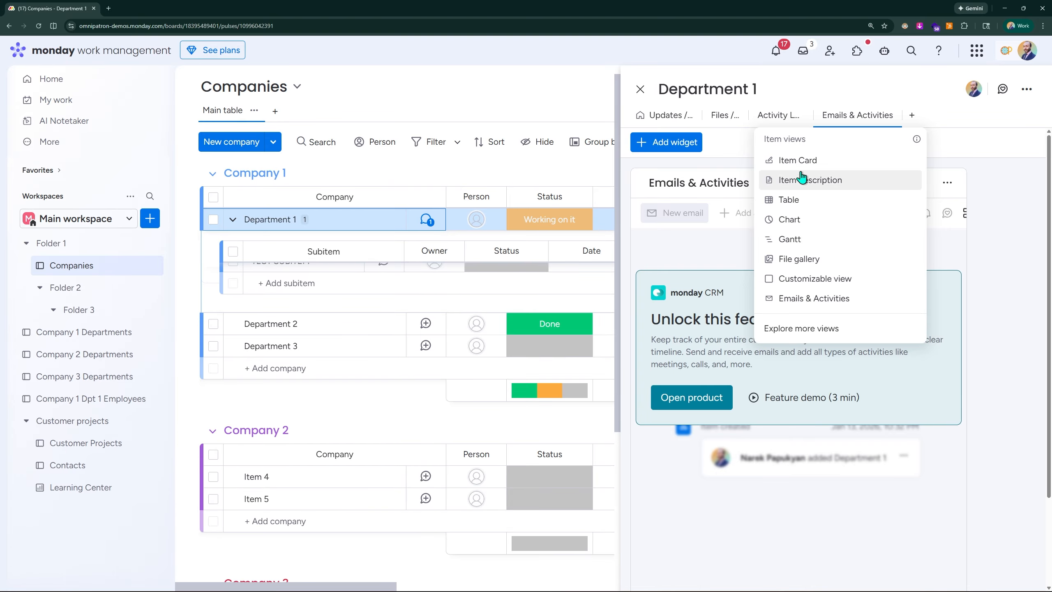
click(832, 162)
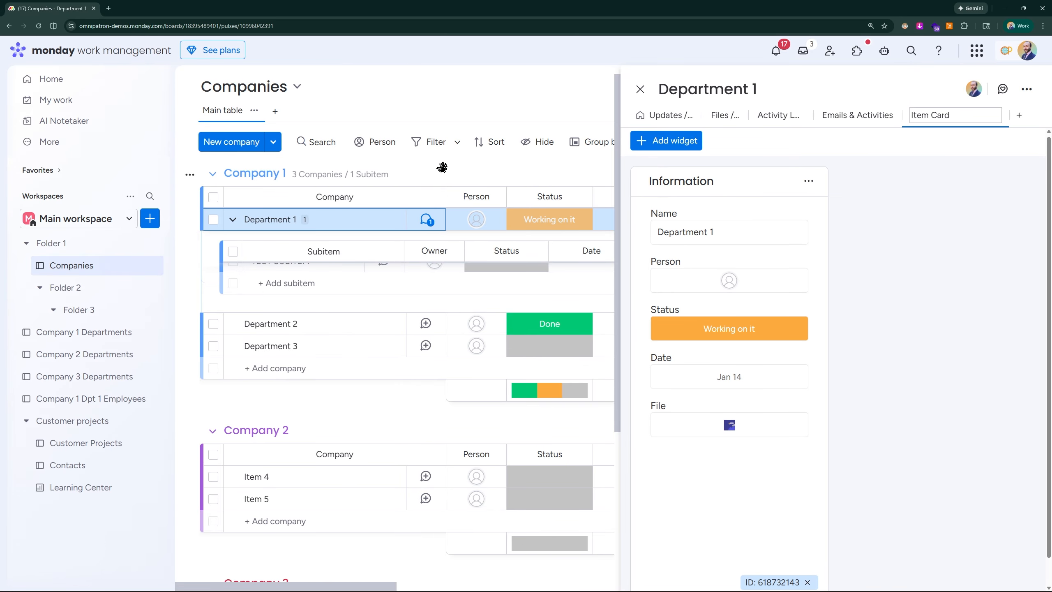
scroll(443, 164, down, 2)
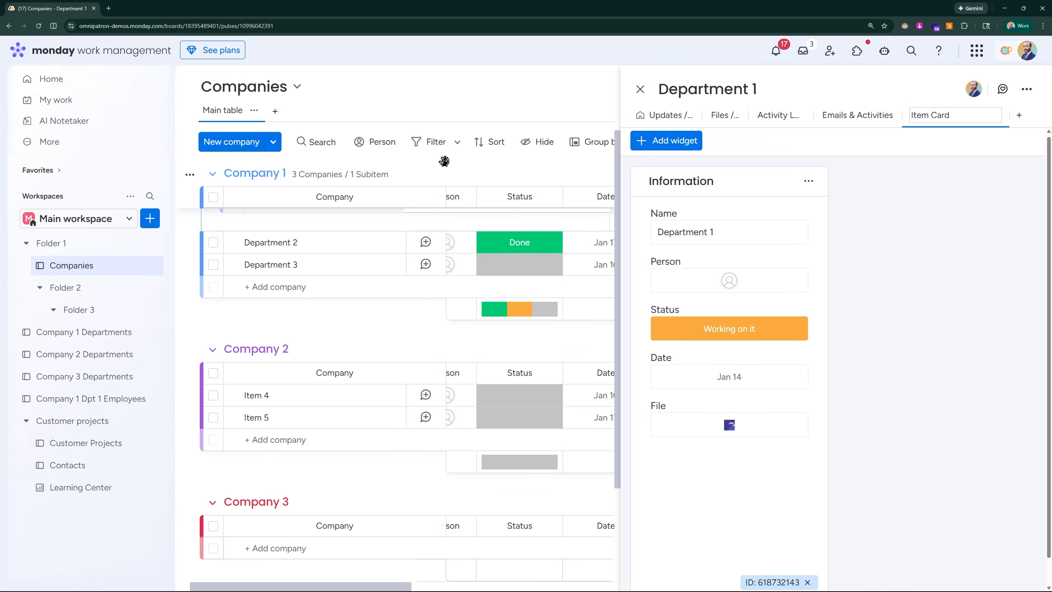
key(ctrl+minus)
key(ctrl+minus)
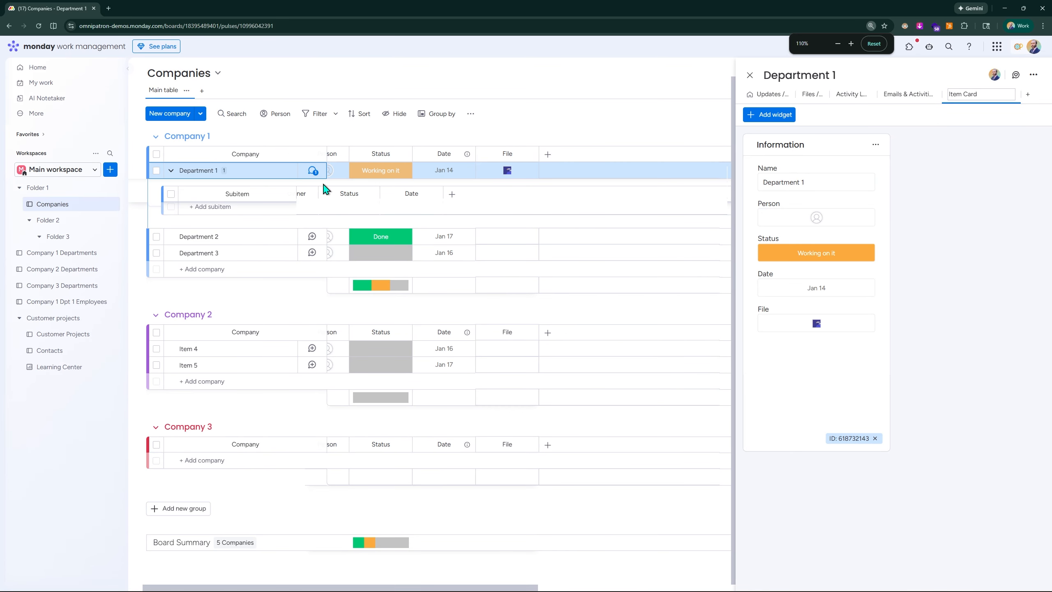
scroll(488, 178, up, 2)
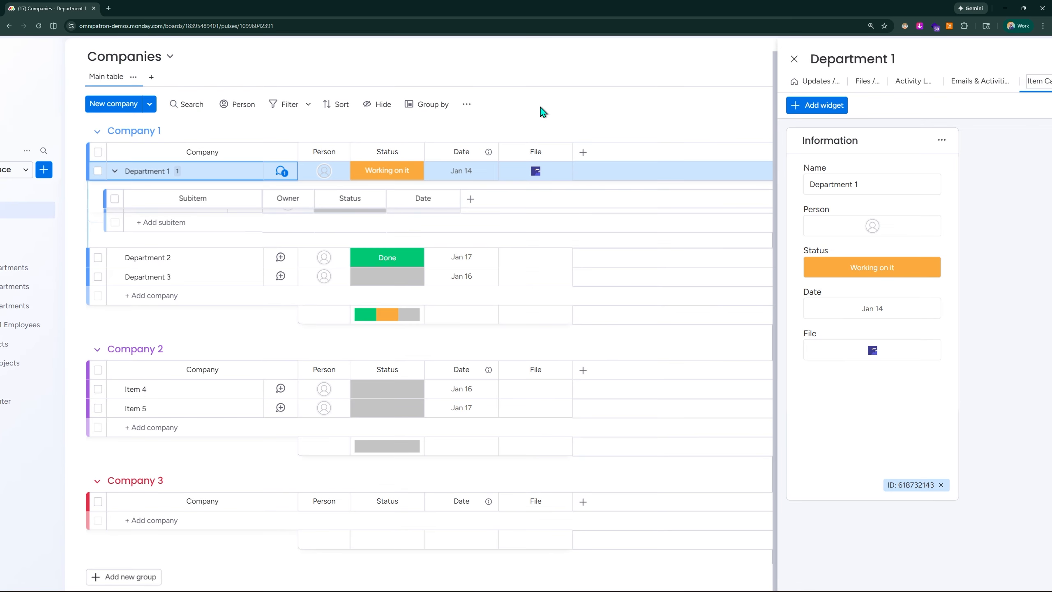
scroll(547, 98, up, 2)
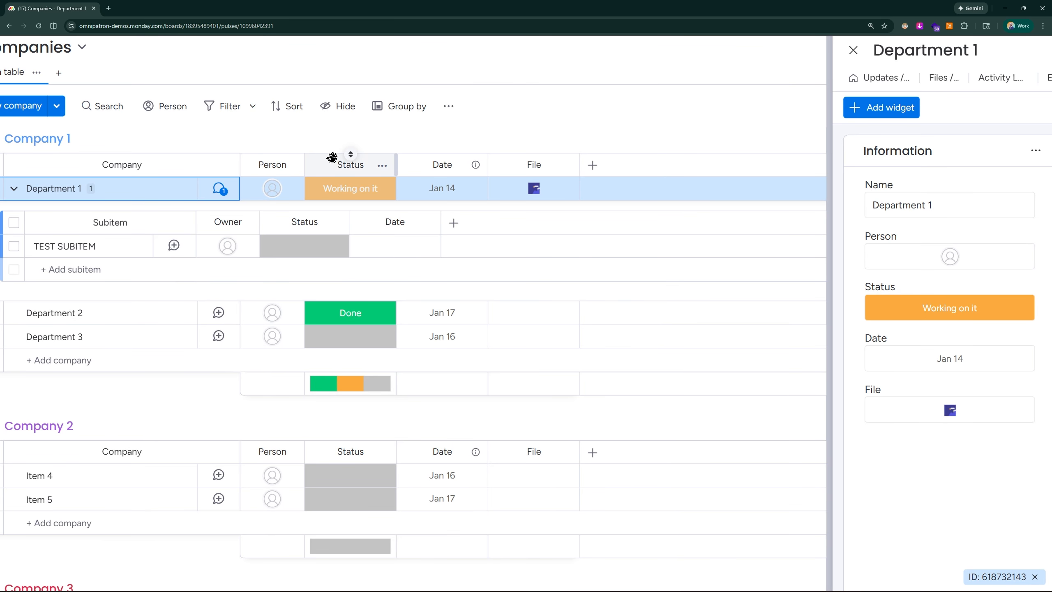
scroll(984, 185, right, 2)
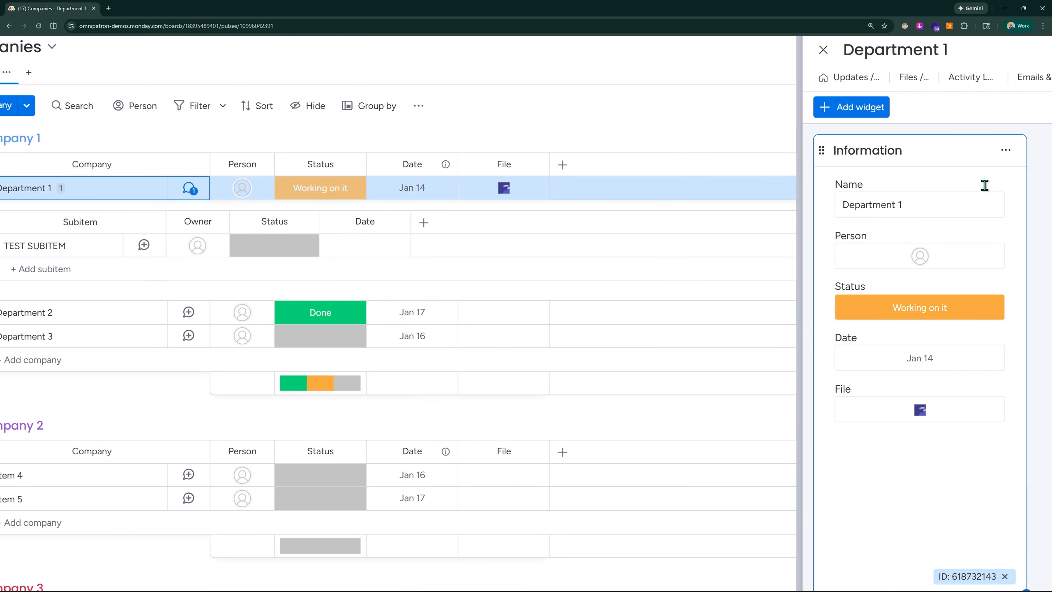
scroll(984, 186, right, 2)
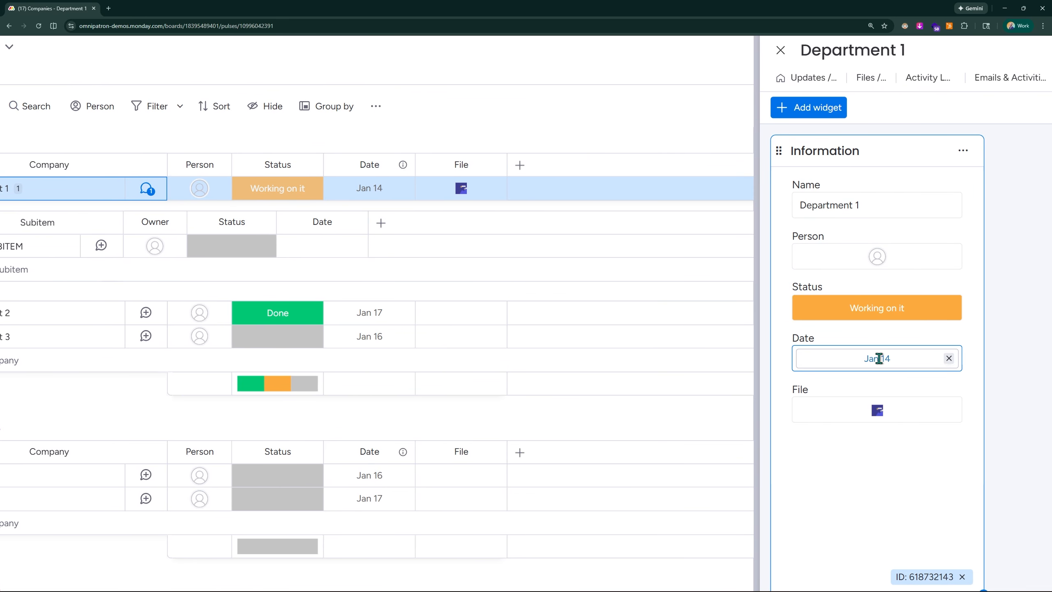
scroll(989, 129, down, 3)
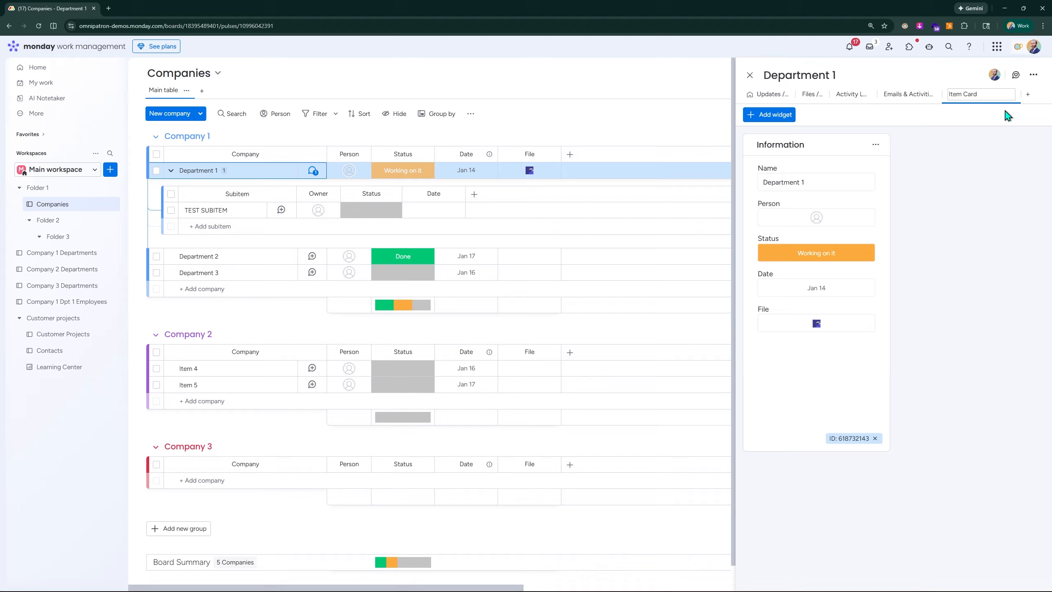
click(990, 124)
scroll(1006, 111, up, 3)
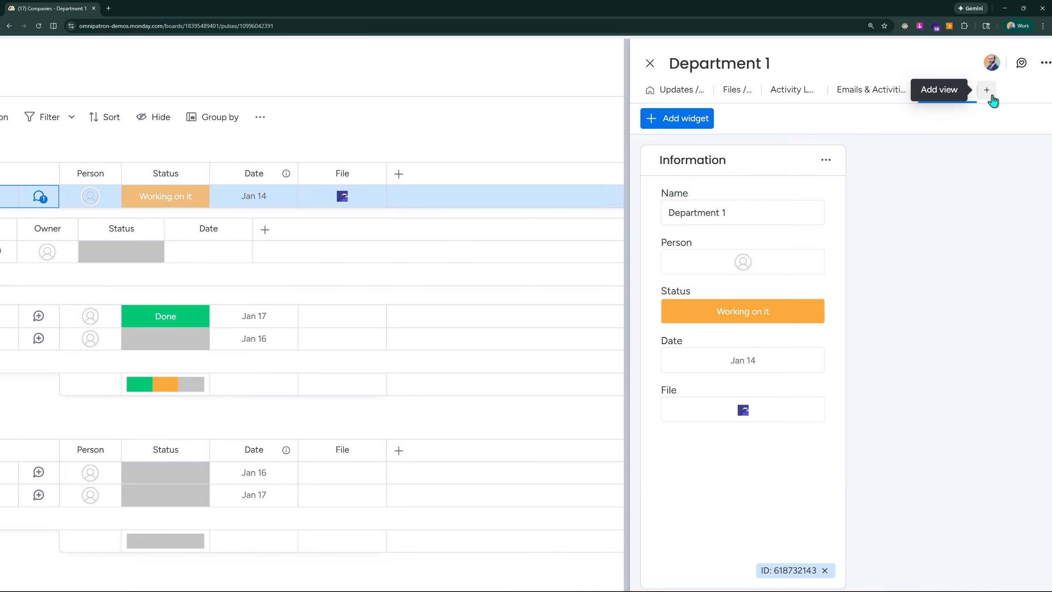
Step: Add an Item description view and browse its slash-command menu of text, table and media blocks
click(990, 96)
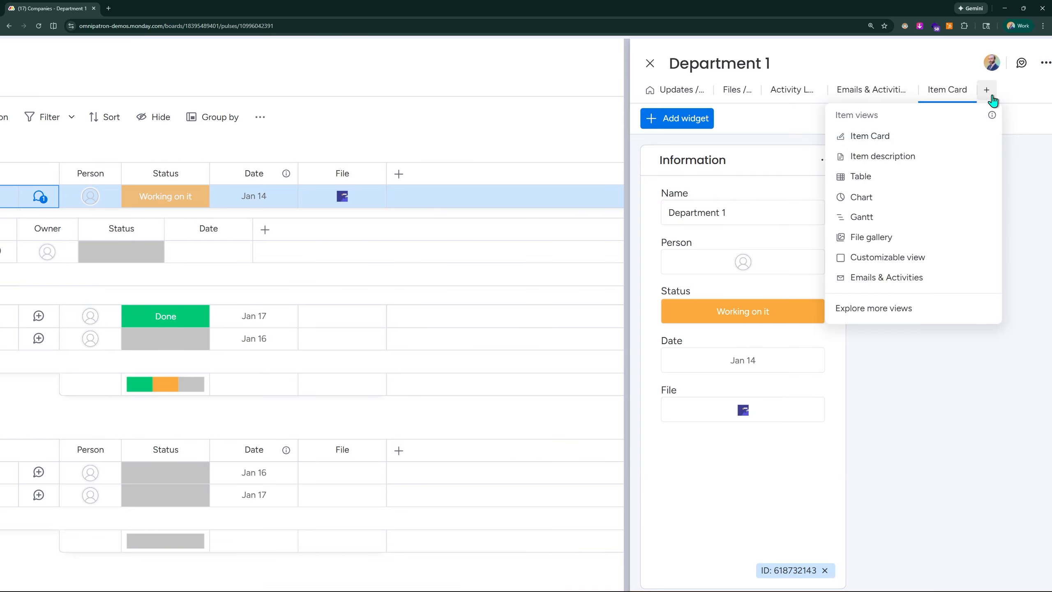
click(904, 156)
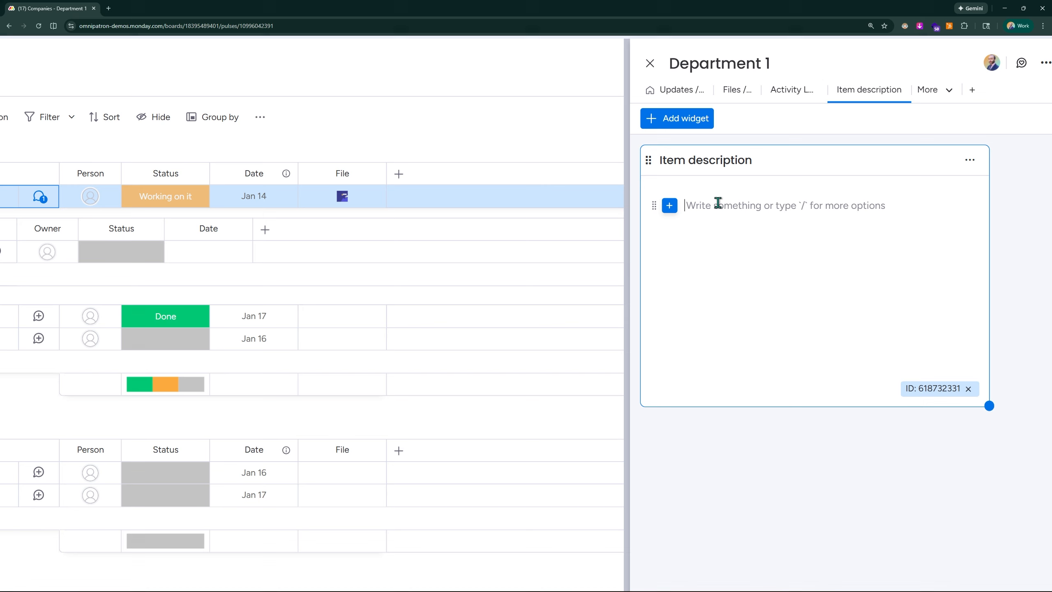
text(/)
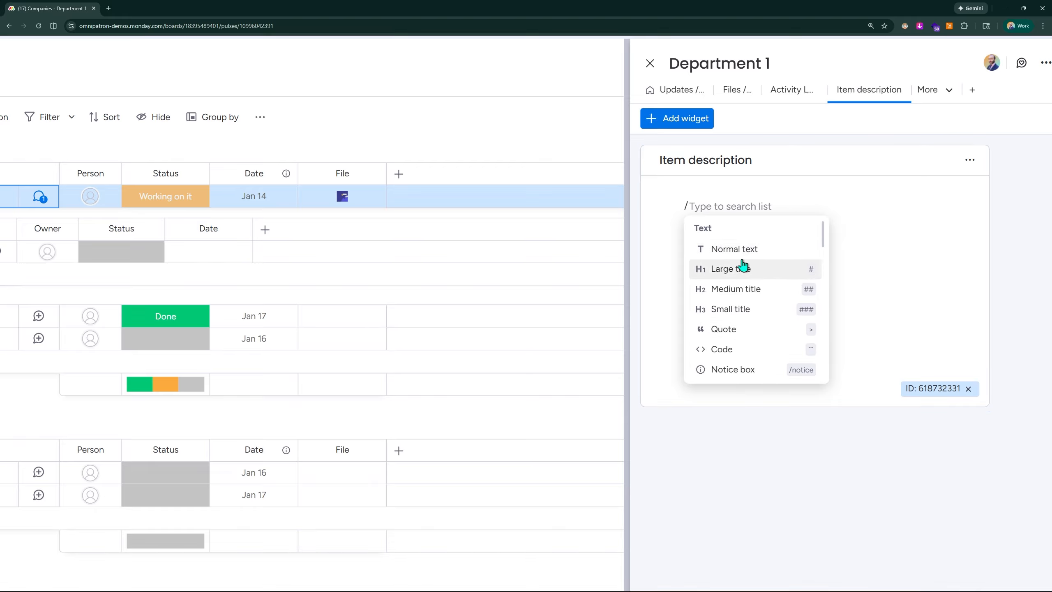
scroll(747, 248, down, 3)
scroll(749, 251, down, 5)
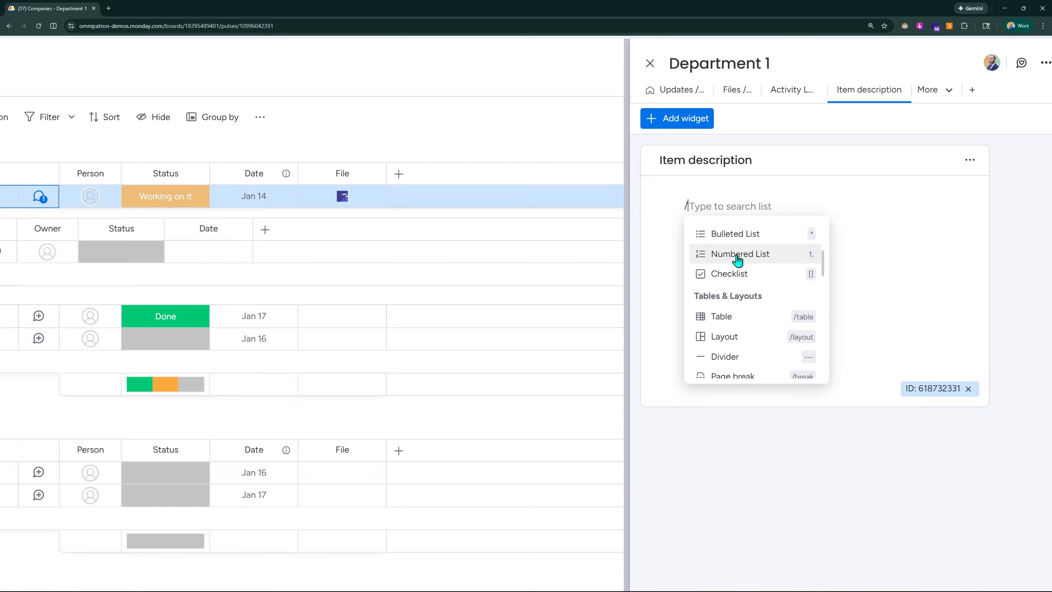
scroll(745, 254, down, 3)
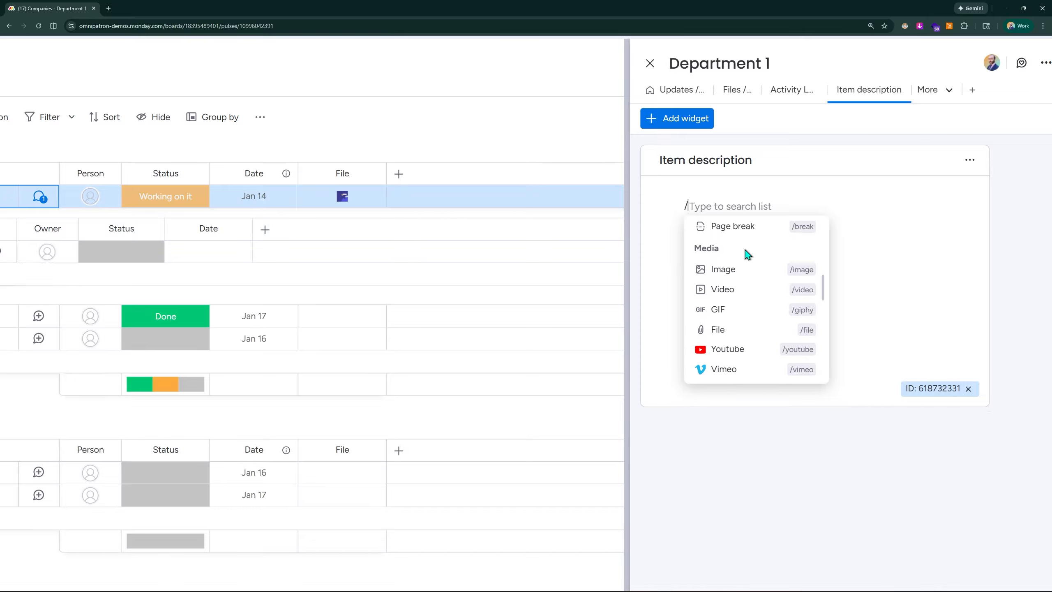
click(827, 195)
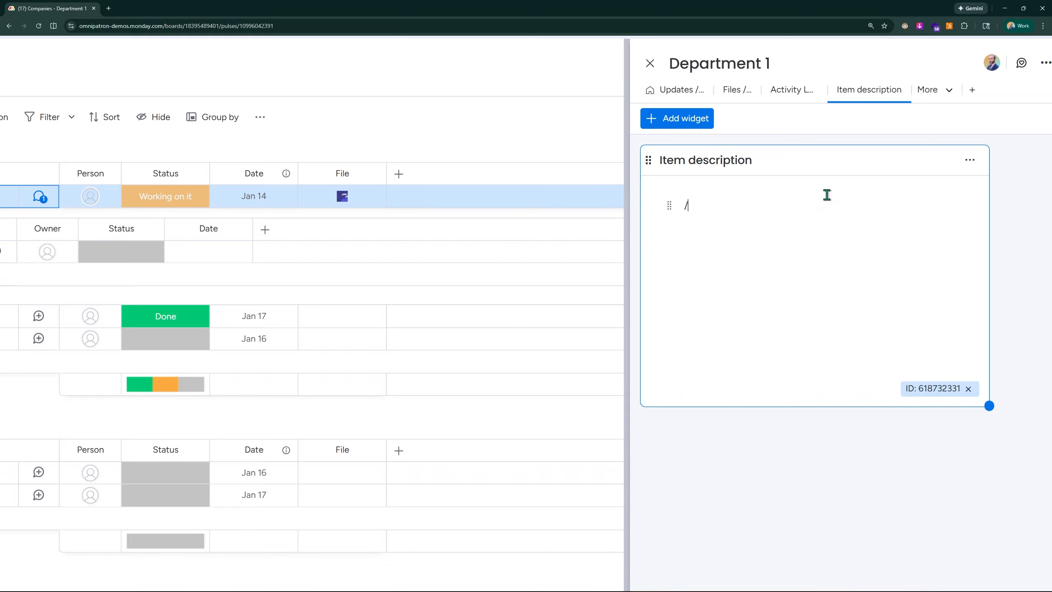